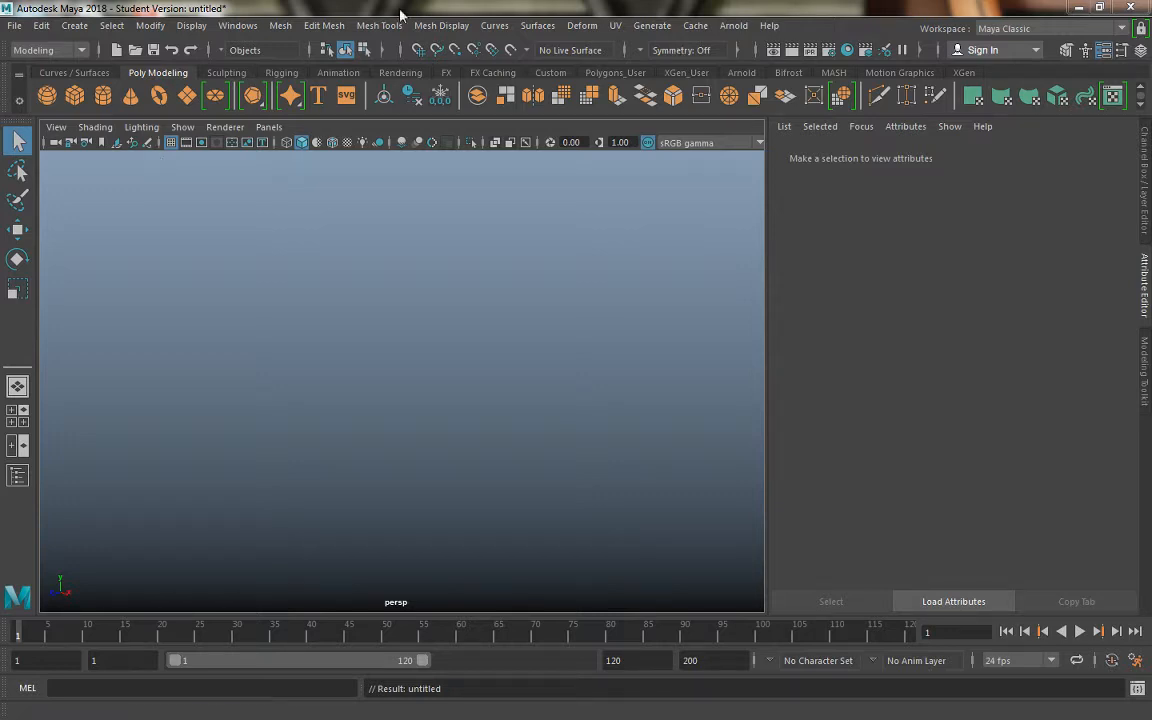
# Step: Open theBall.ma from the Bouncing_Ball folder without saving the untitled scene
pyautogui.click(15, 25)
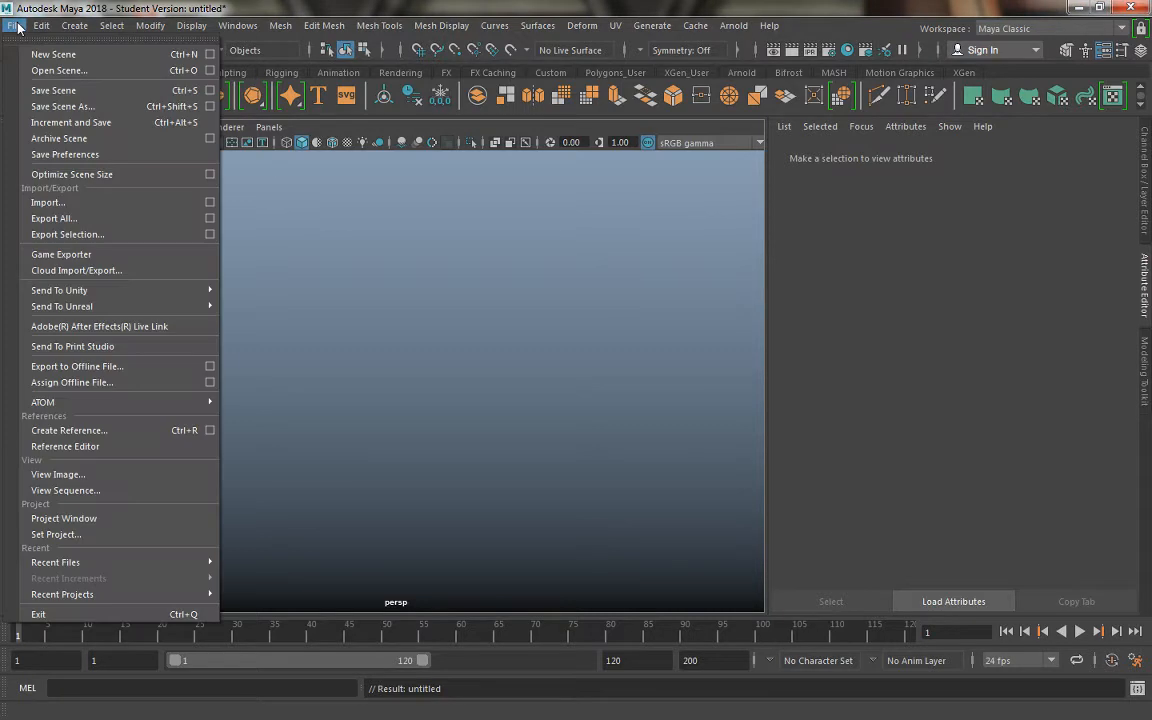
pyautogui.click(42, 70)
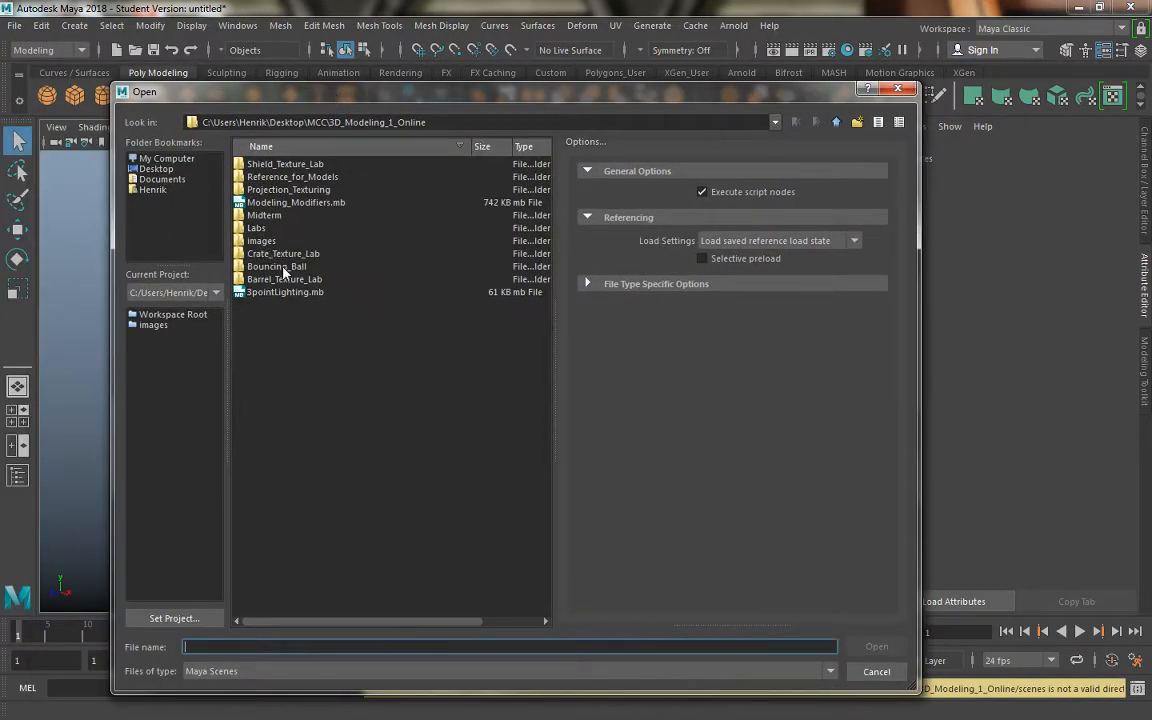
pyautogui.doubleClick(287, 268)
pyautogui.click(270, 164)
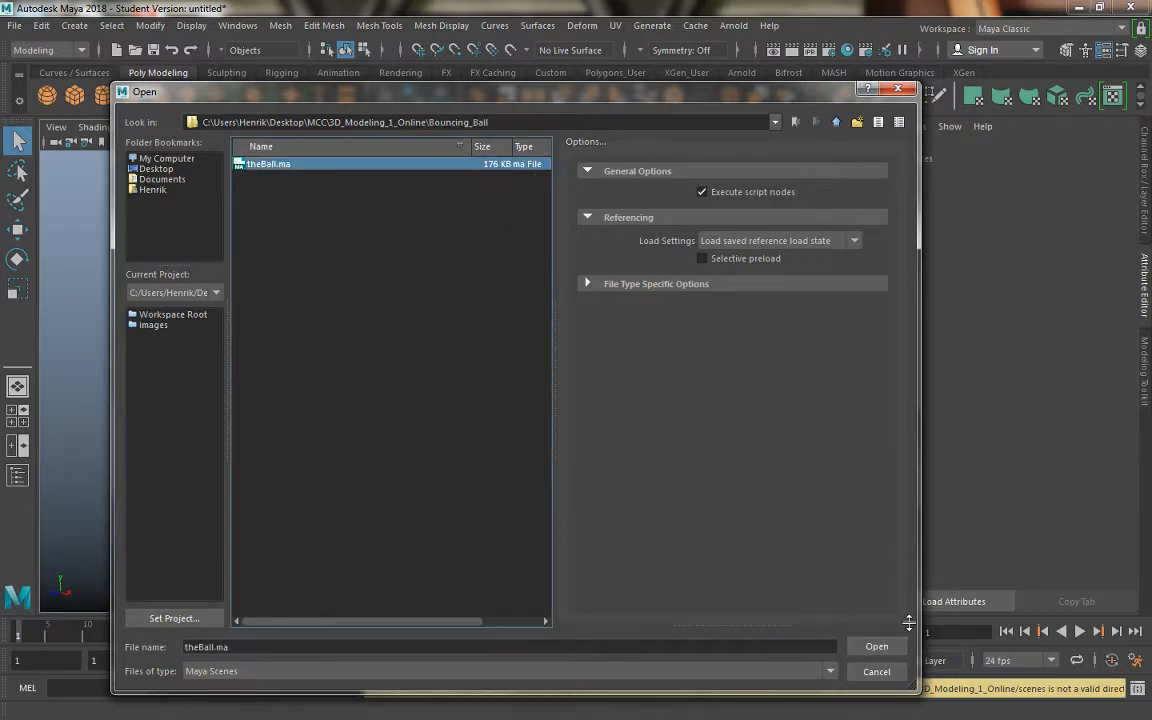
pyautogui.click(878, 648)
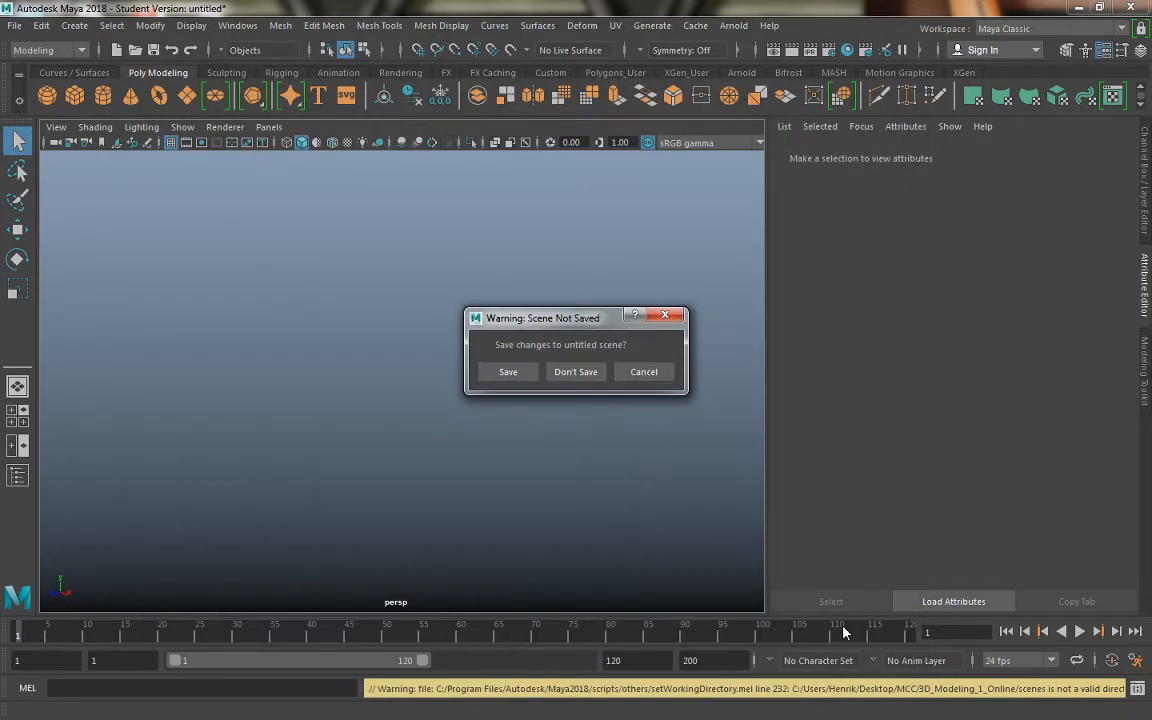
pyautogui.click(574, 372)
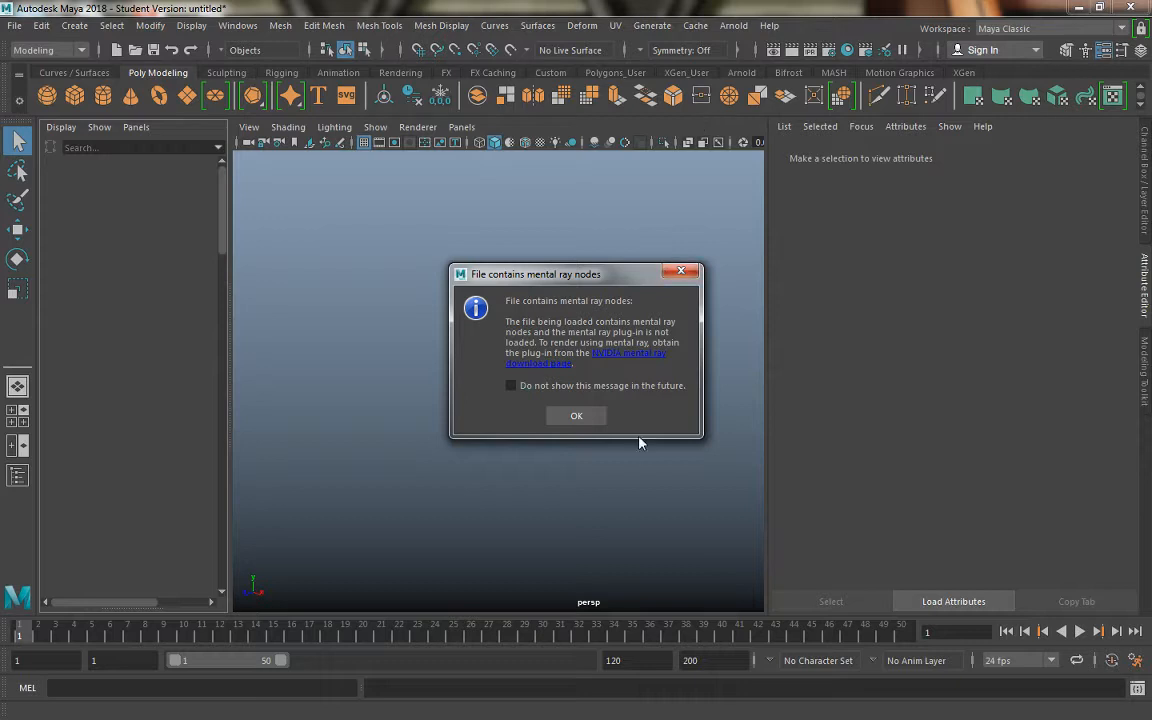
# Step: Suppress the mental ray nodes notice for the future and dismiss both scene loading dialogs
pyautogui.click(511, 385)
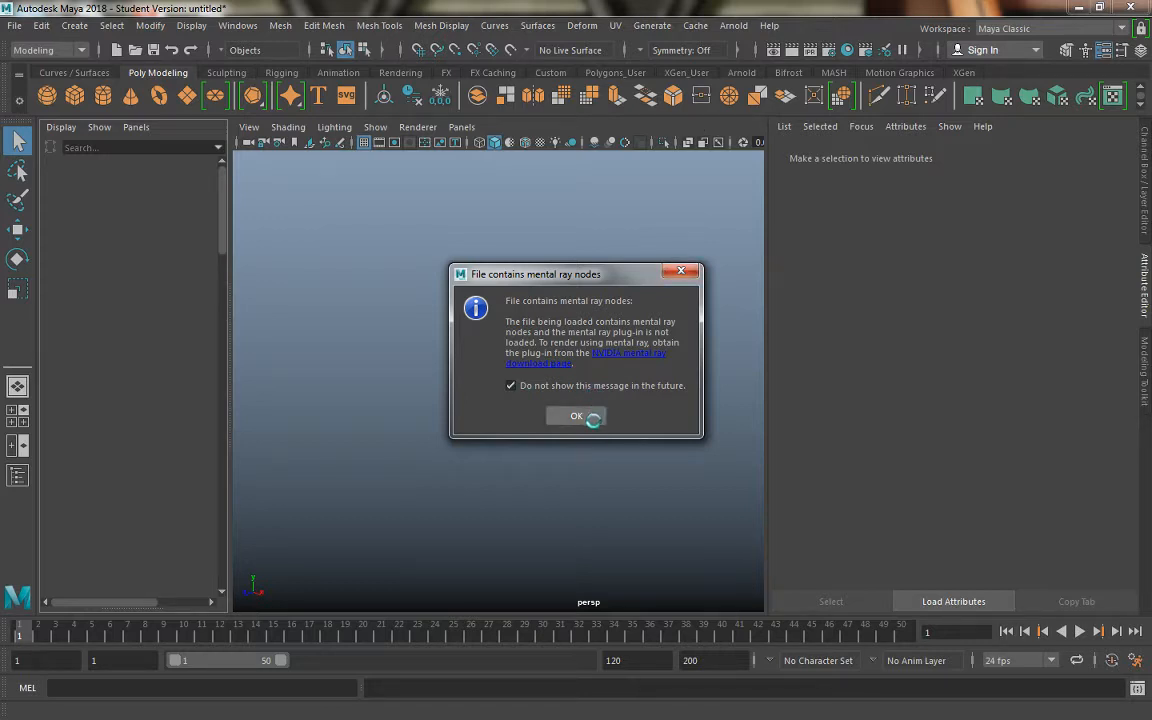
pyautogui.click(591, 416)
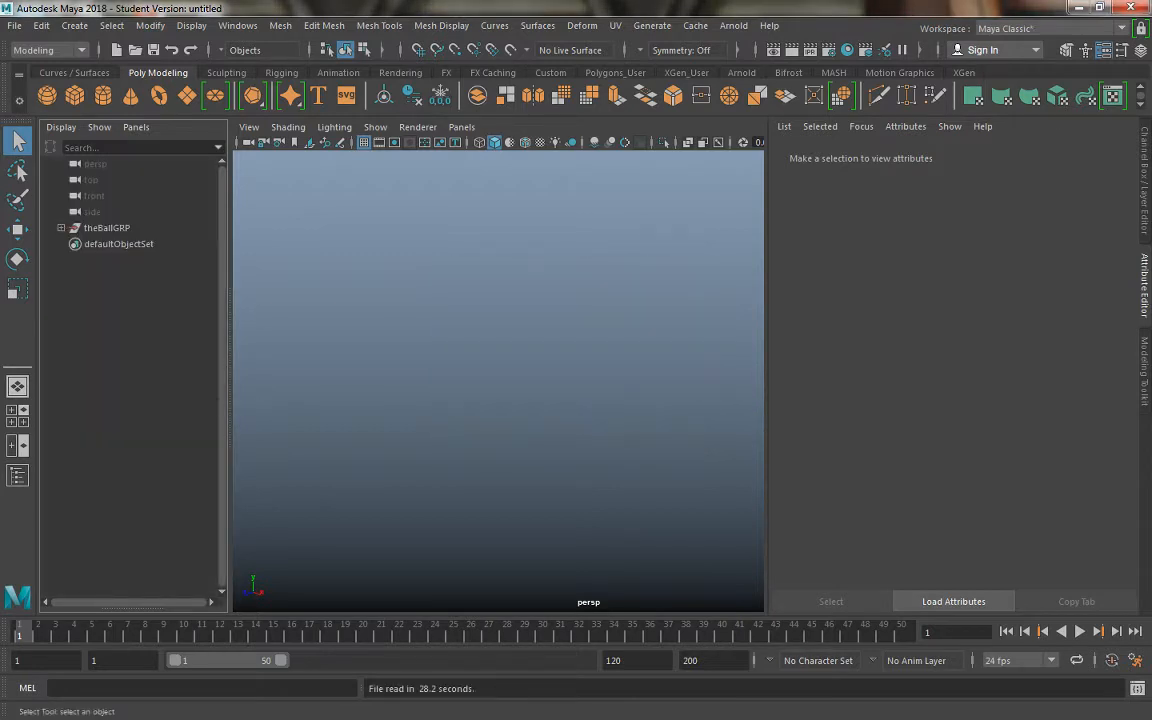
pyautogui.moveTo(40, 482); pyautogui.dragTo(445, 340)
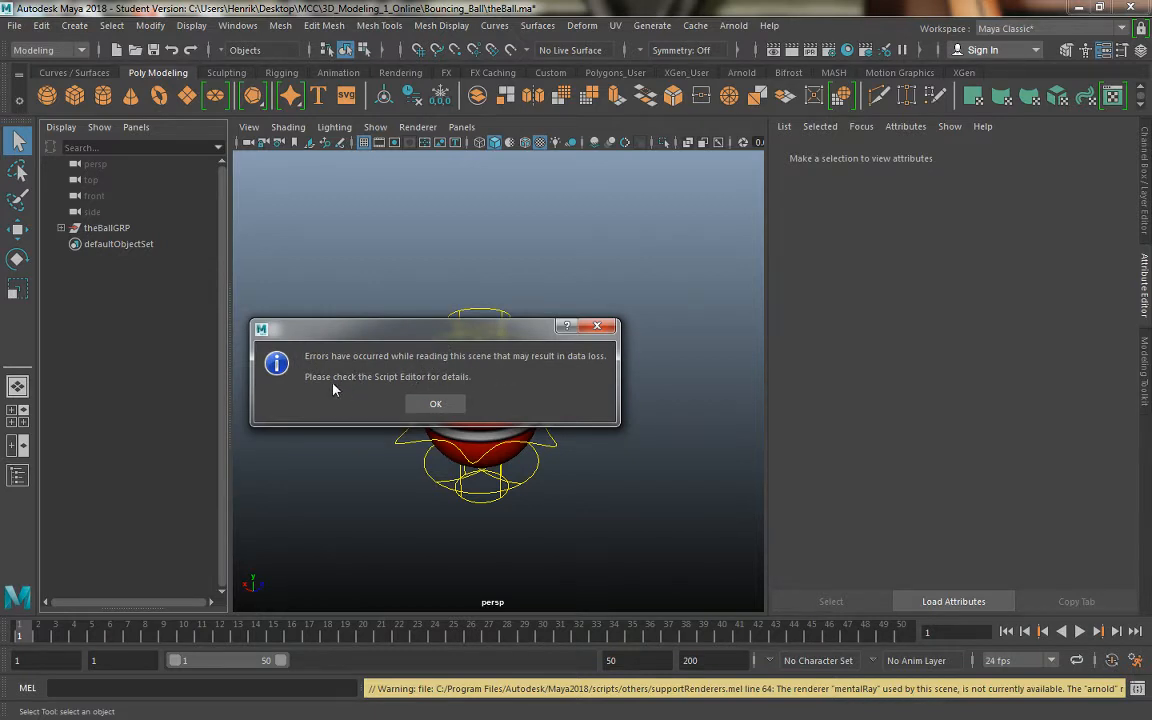
pyautogui.click(432, 405)
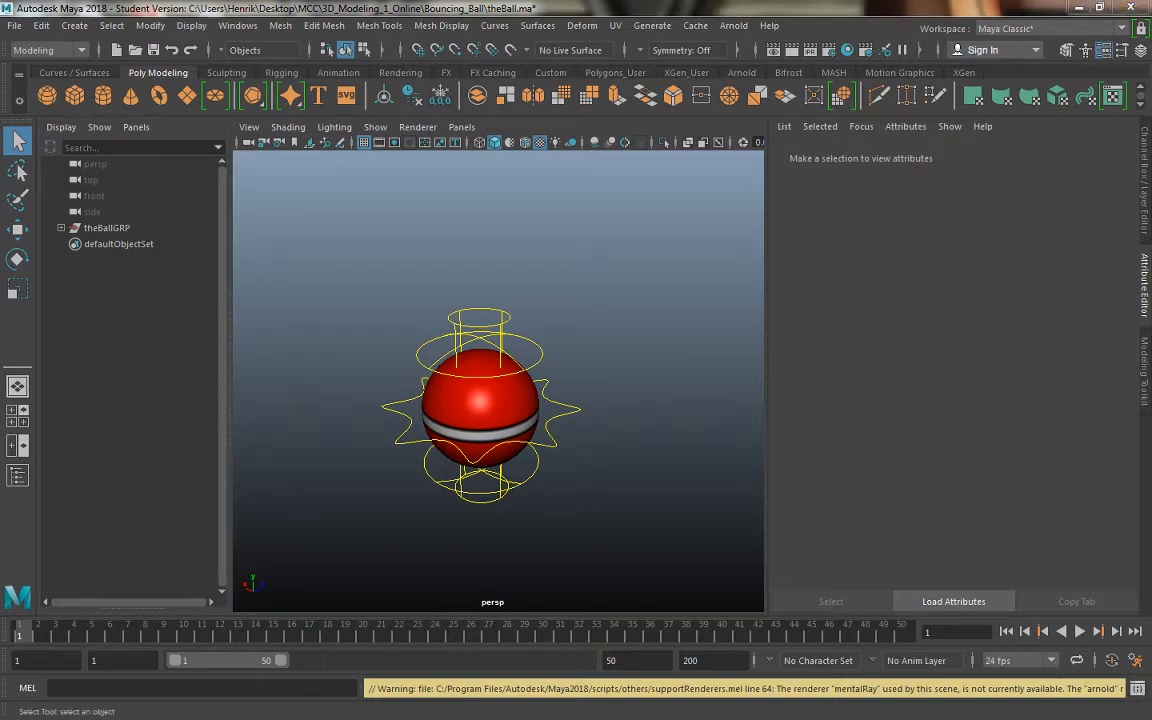
# Step: Review the scene loading warnings in the Script Editor, including the full renderer line, and close it
pyautogui.moveTo(0, 218); pyautogui.dragTo(702, 2)
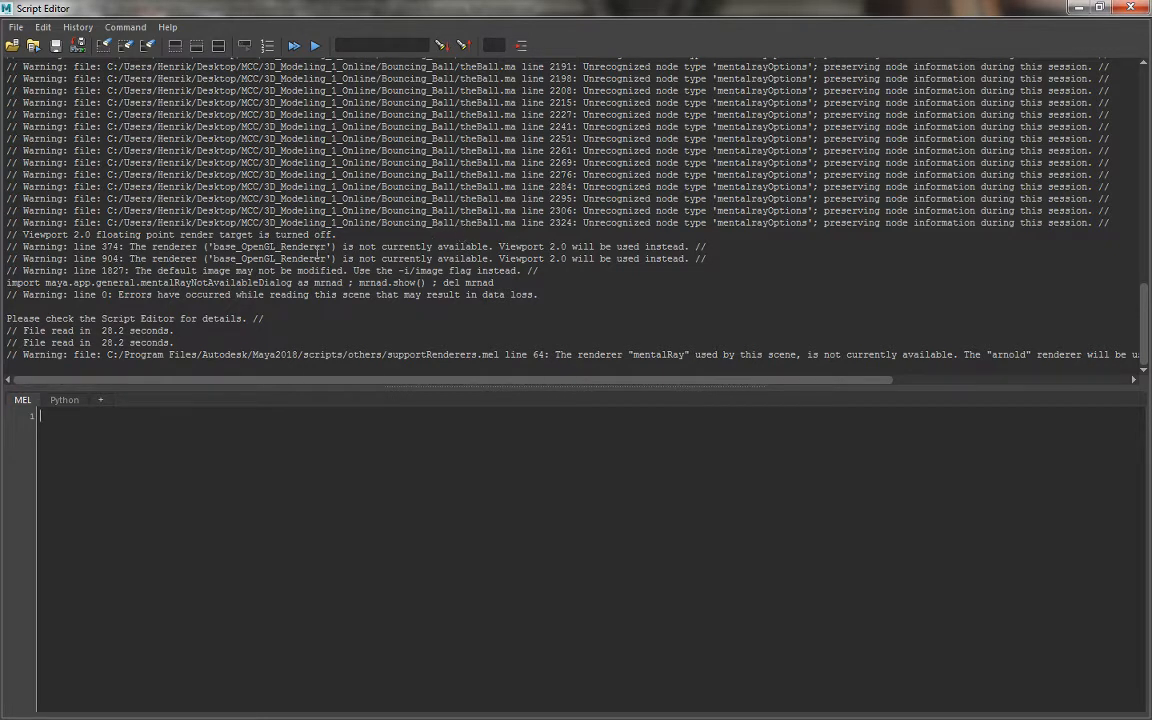
pyautogui.scroll(3, 733, 193)
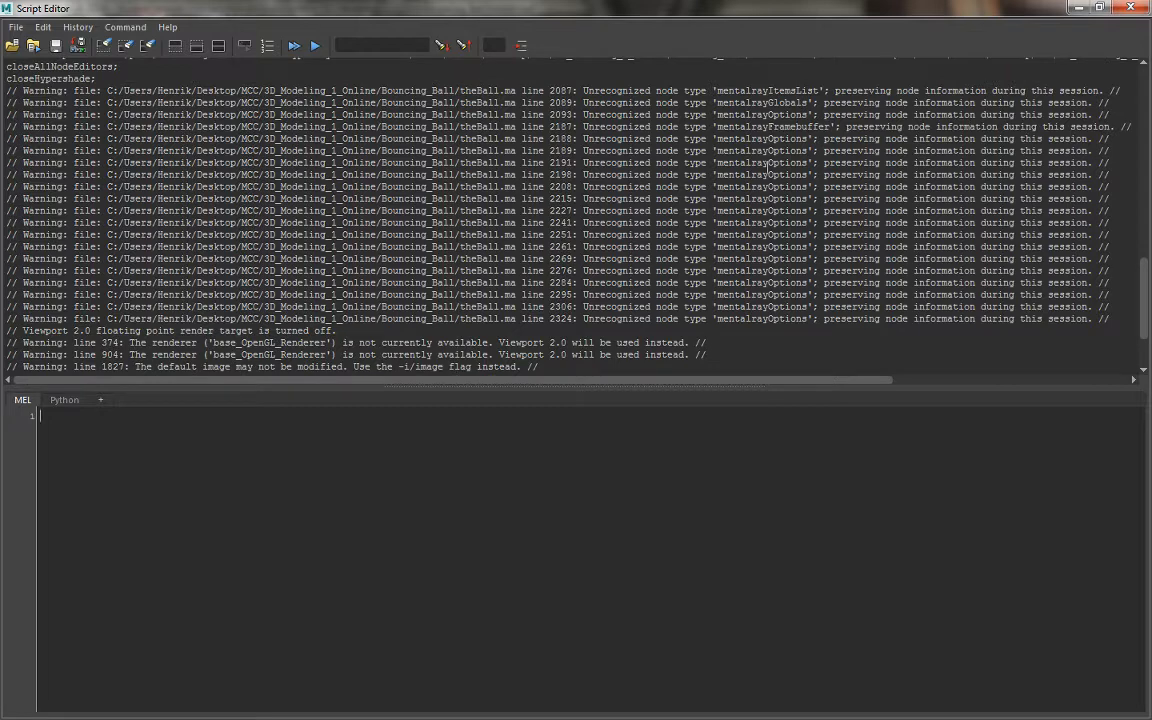
pyautogui.scroll(-3, 686, 300)
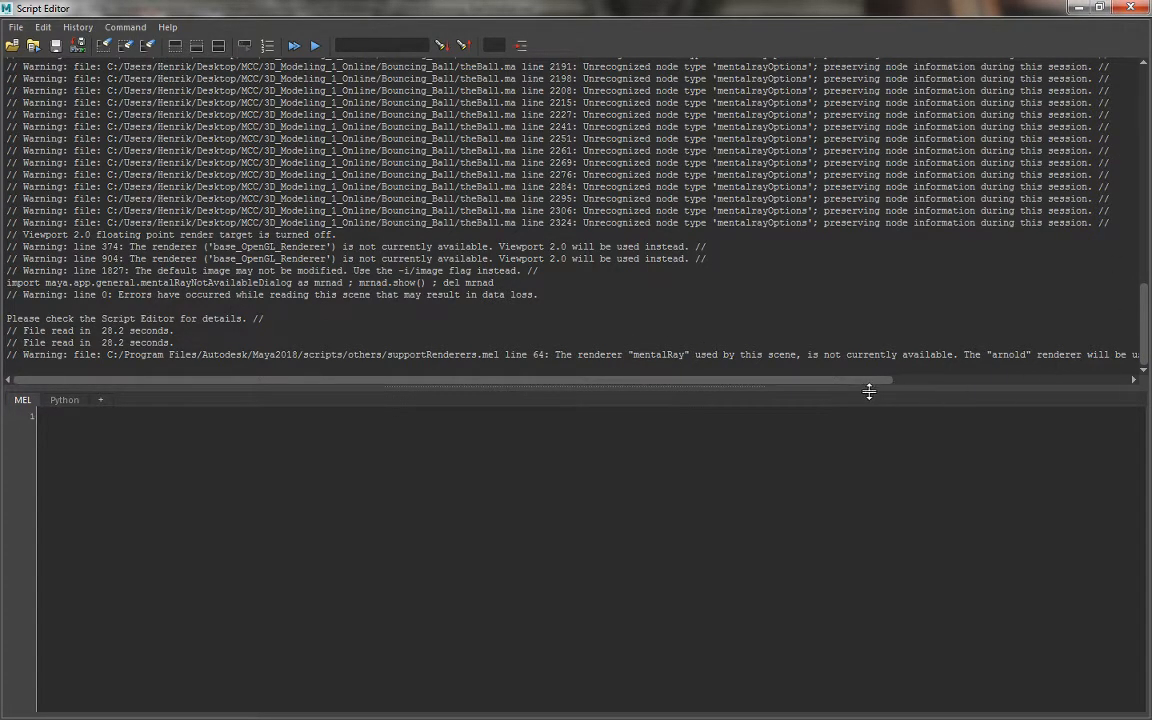
pyautogui.moveTo(874, 380); pyautogui.dragTo(946, 380)
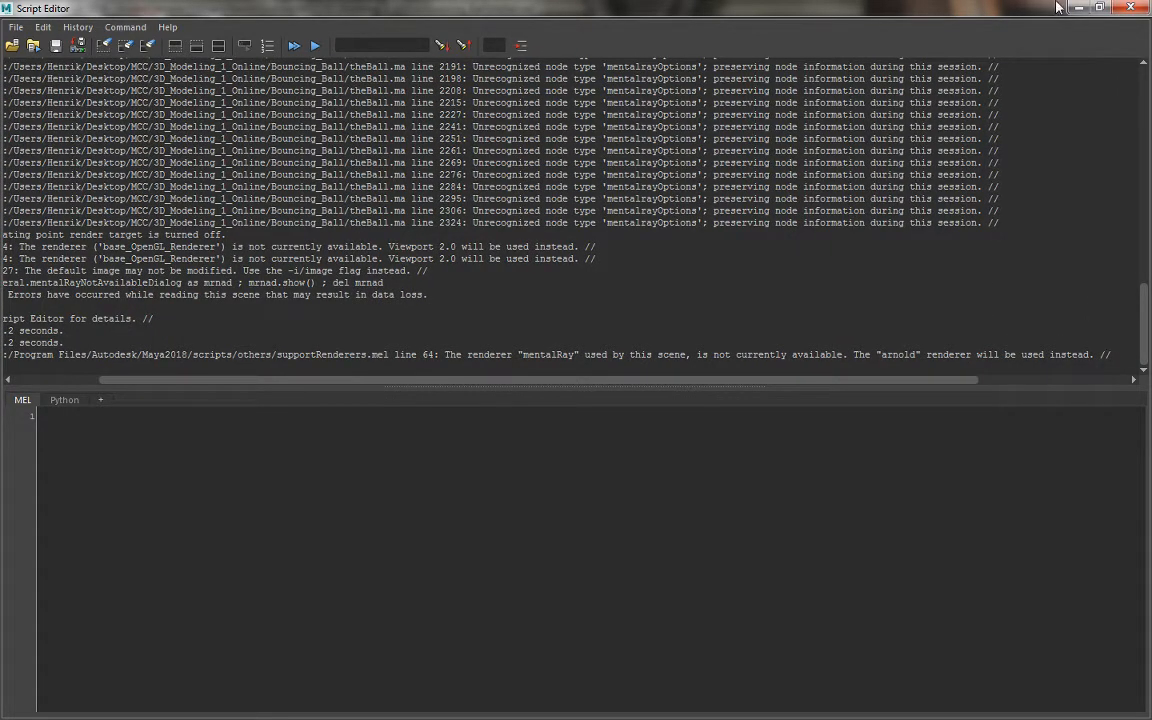
pyautogui.click(1133, 8)
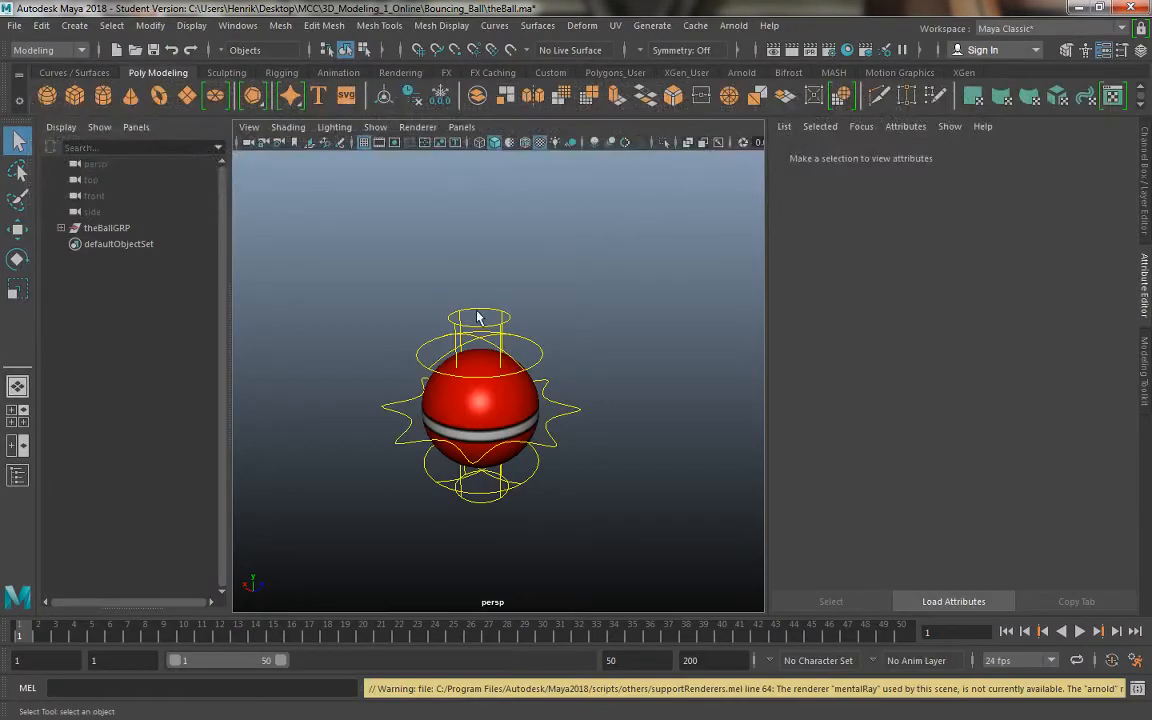
# Step: Show the Channel Box / Layer Editor in place of the Attribute Editor
pyautogui.click(588, 251)
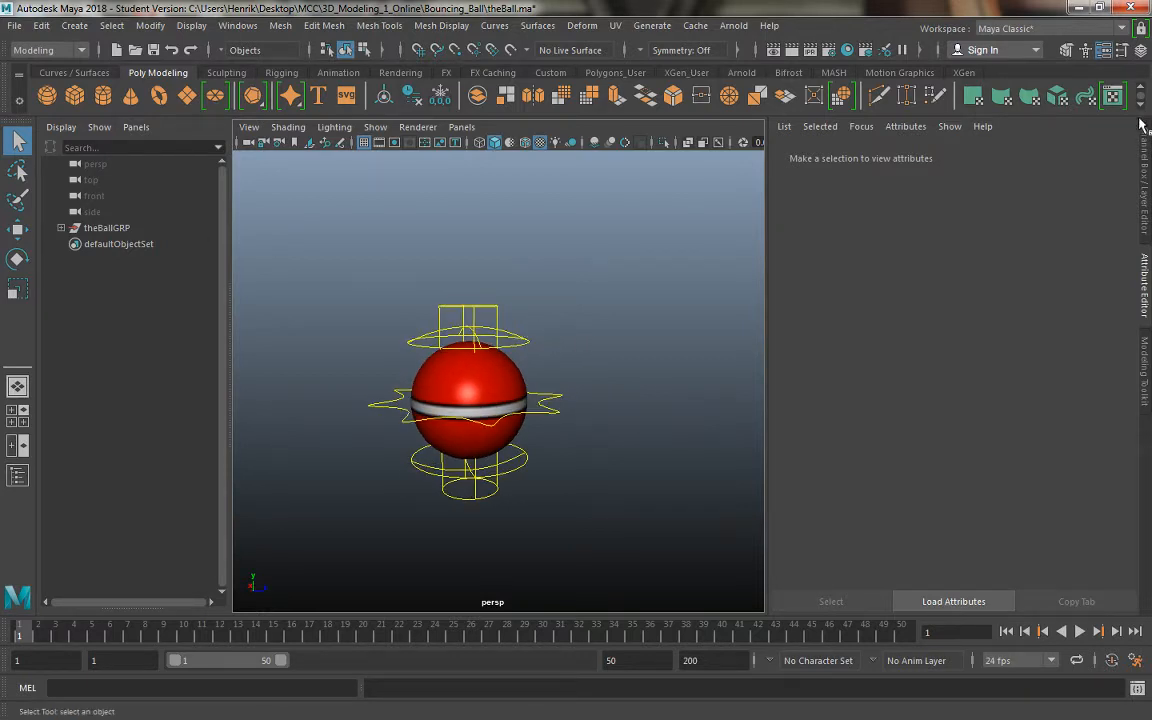
pyautogui.click(1145, 152)
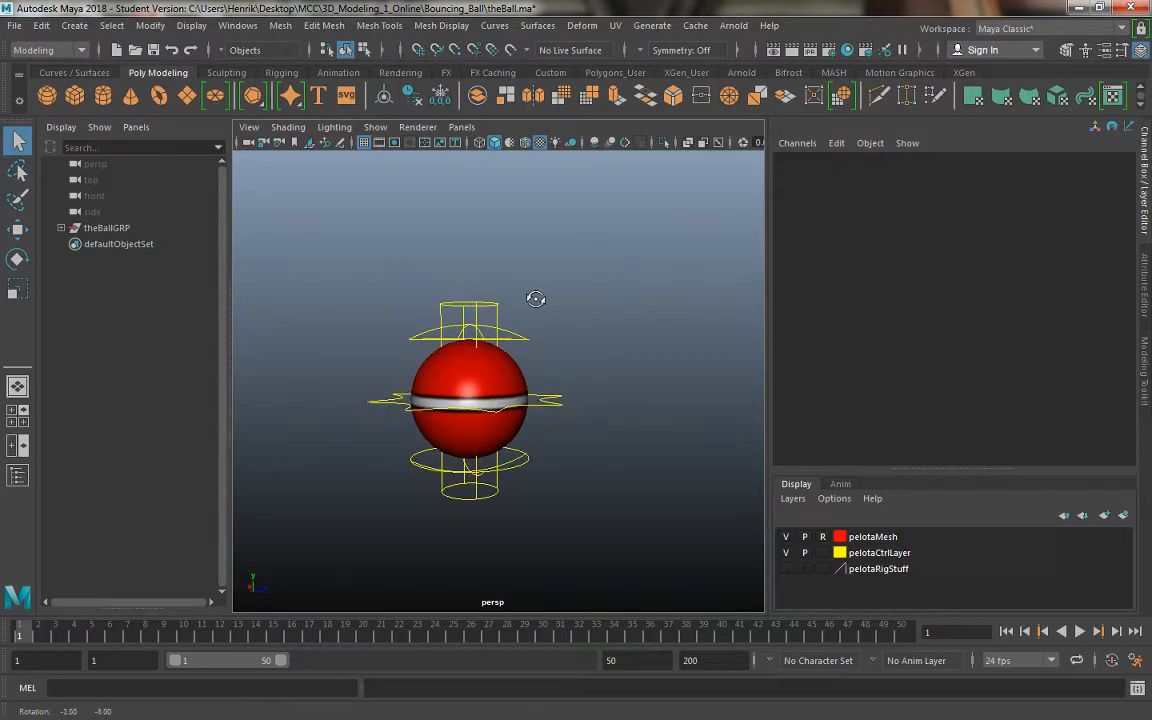
pyautogui.keyDown('alt'); pyautogui.moveTo(468, 382); pyautogui.dragTo(567, 368); pyautogui.keyUp('alt')
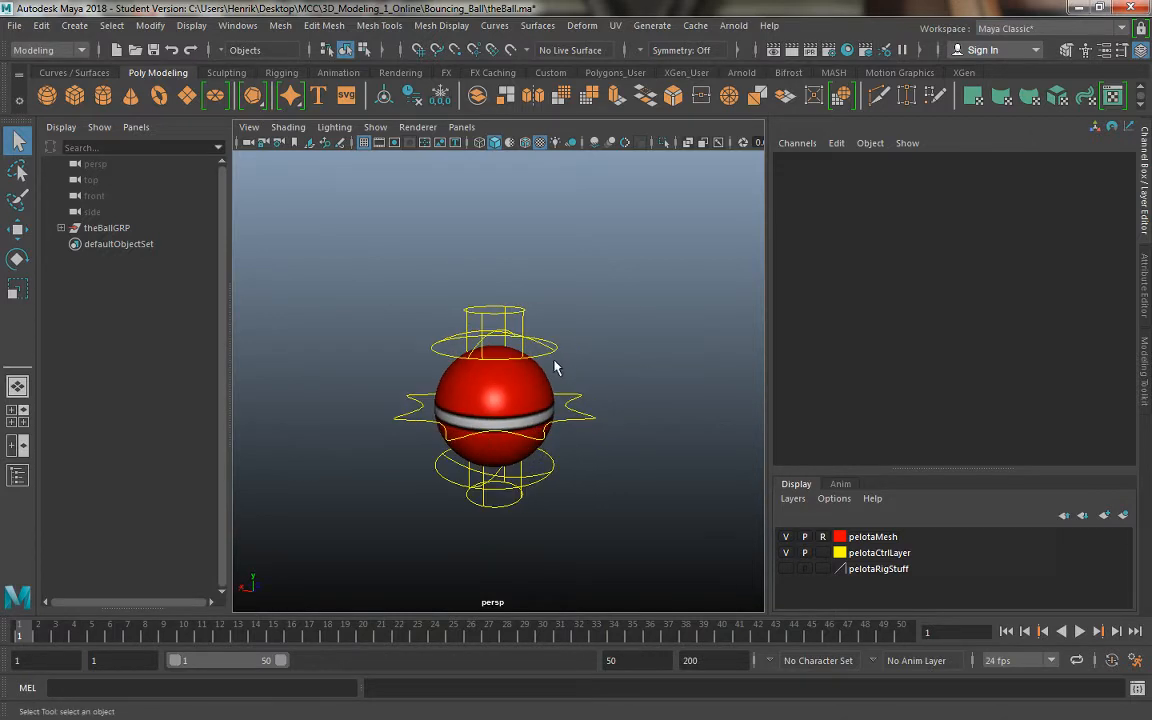
# Step: Compare the ball in plain shaded display with the textured shaded display
pyautogui.press('5')
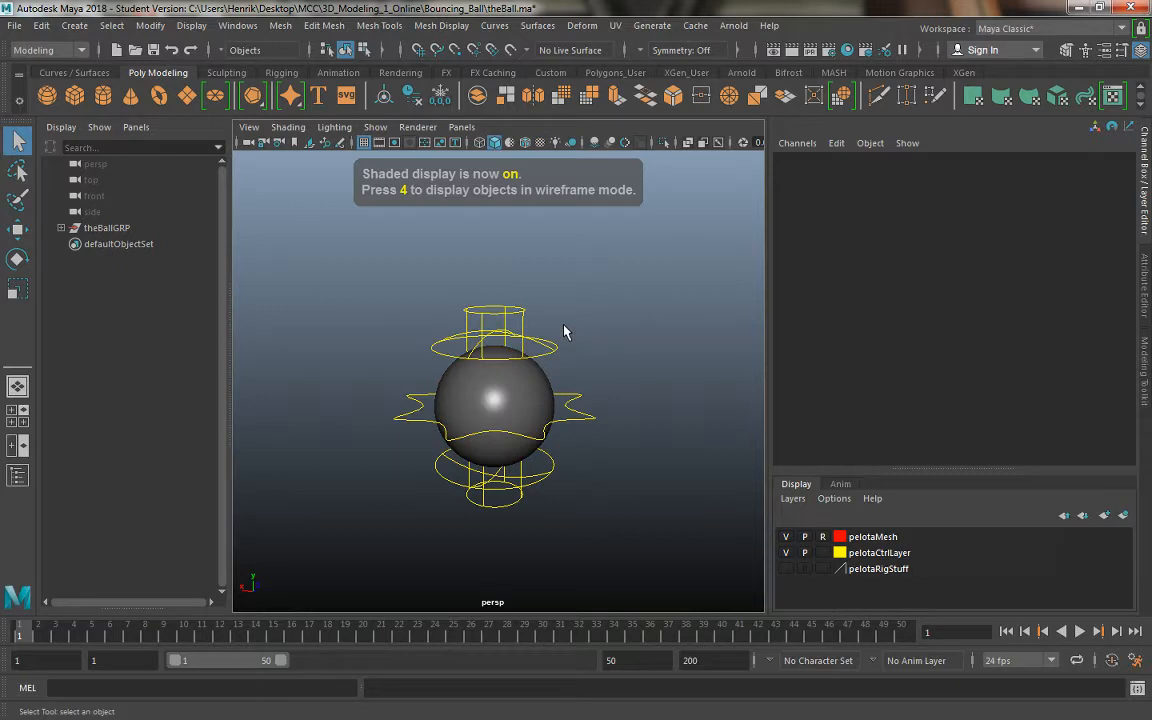
pyautogui.press('6')
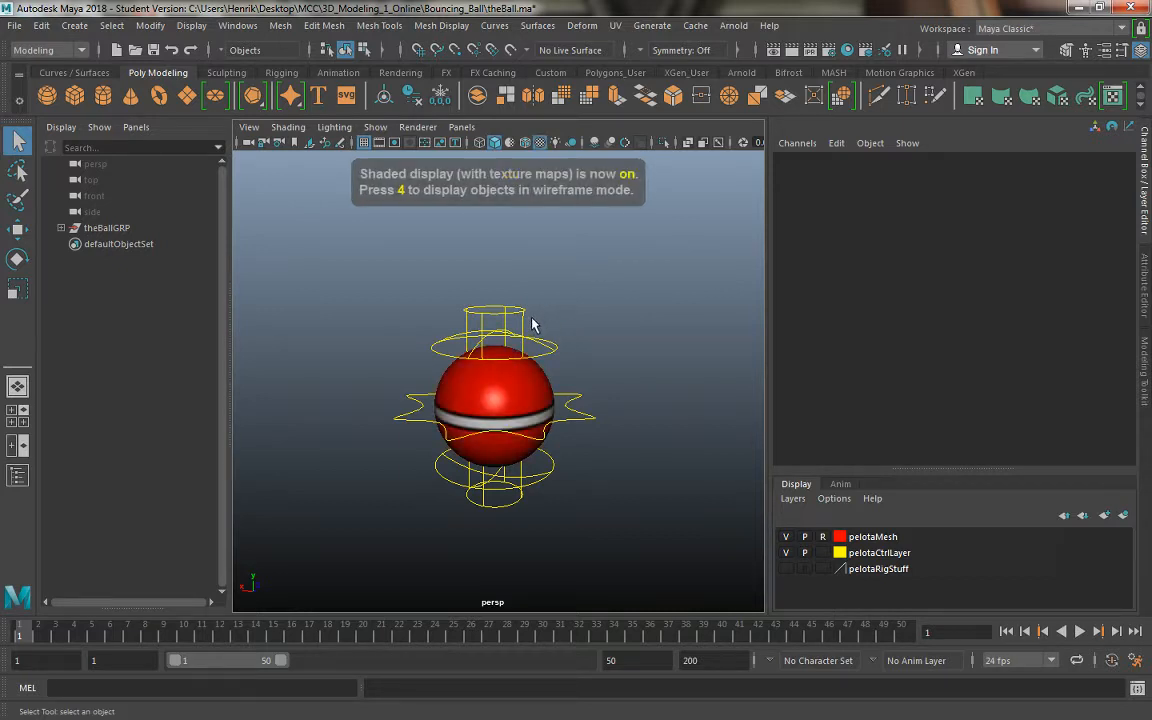
pyautogui.keyDown('alt'); pyautogui.moveTo(614, 368); pyautogui.dragTo(432, 274); pyautogui.keyUp('alt')
pyautogui.keyDown('alt'); pyautogui.moveTo(432, 274); pyautogui.dragTo(475, 348, button='right'); pyautogui.keyUp('alt')
pyautogui.keyDown('alt'); pyautogui.moveTo(475, 348); pyautogui.dragTo(490, 386); pyautogui.keyUp('alt')
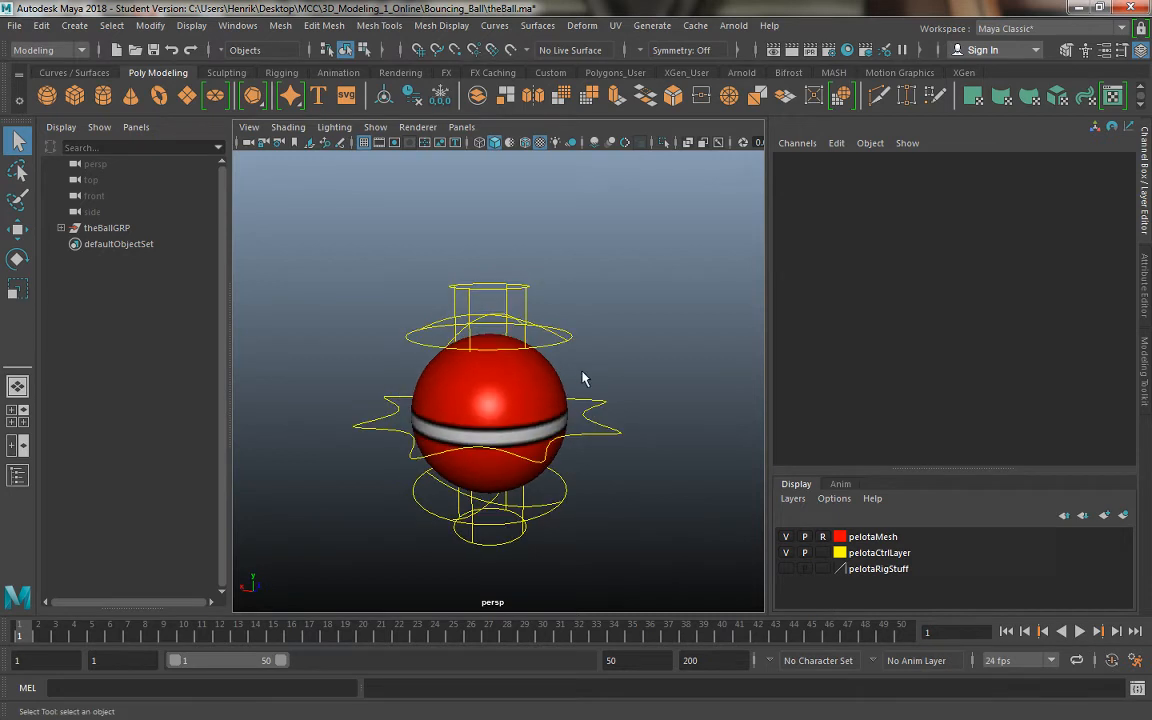
# Step: Examine the ball rig's control curves from several angles, selecting the star-shaped master control to check its channels
pyautogui.click(822, 537)
pyautogui.click(400, 400)
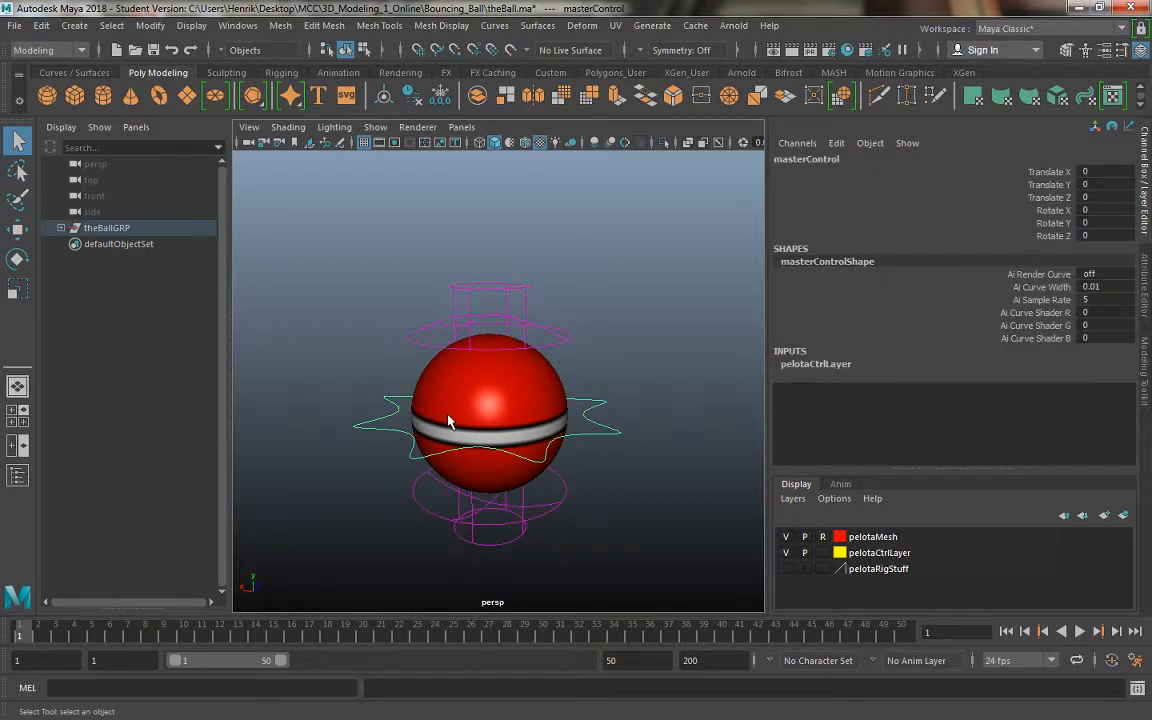
pyautogui.click(552, 352)
pyautogui.keyDown('alt'); pyautogui.moveTo(492, 318); pyautogui.dragTo(502, 294); pyautogui.keyUp('alt')
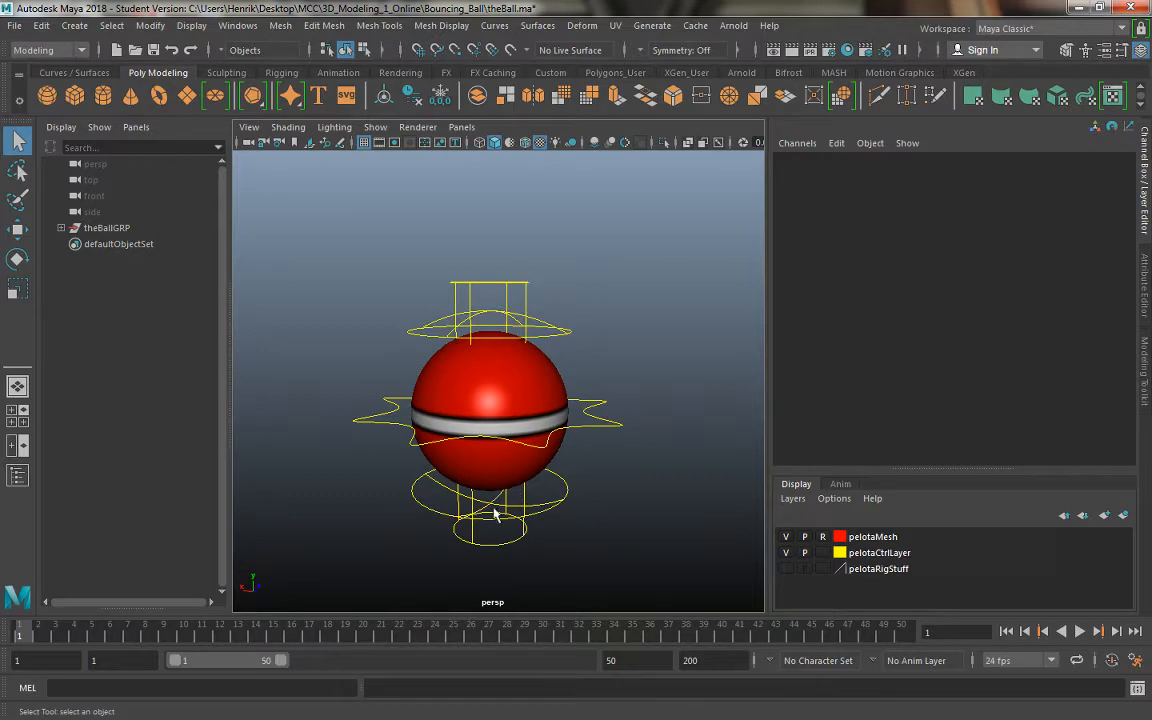
pyautogui.keyDown('alt'); pyautogui.moveTo(461, 467); pyautogui.dragTo(555, 432); pyautogui.keyUp('alt')
pyautogui.scroll(3, 469, 447)
pyautogui.click(555, 432)
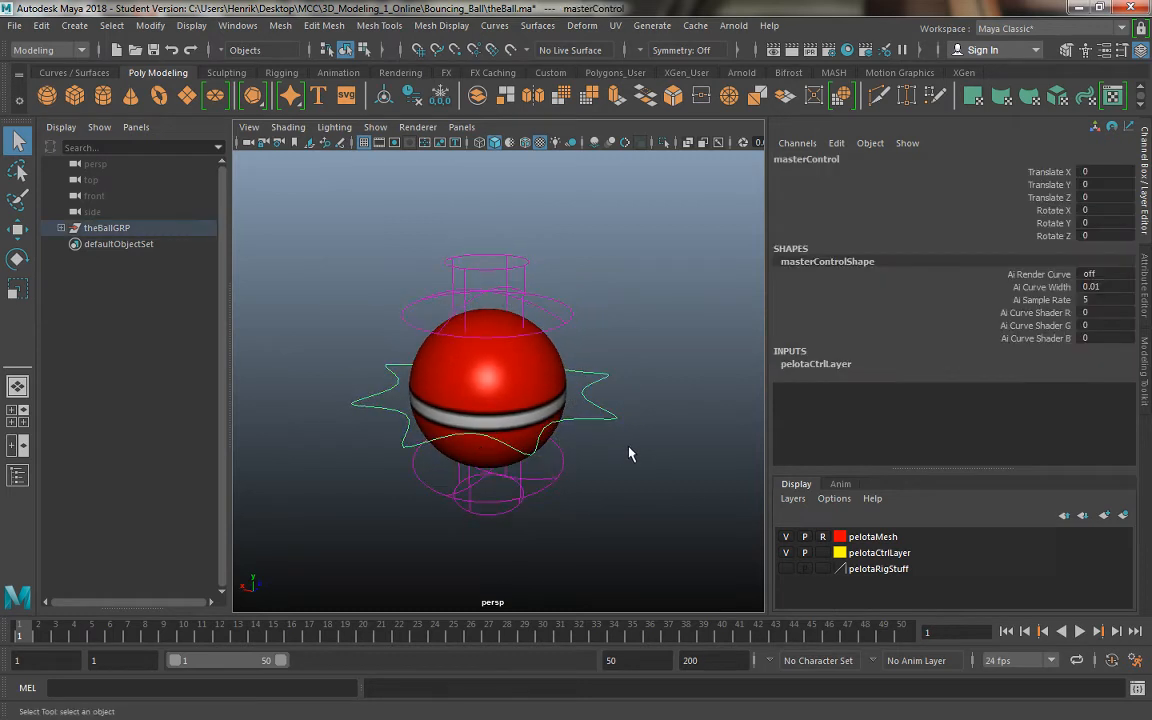
pyautogui.keyDown('alt'); pyautogui.moveTo(630, 452); pyautogui.dragTo(590, 443); pyautogui.keyUp('alt')
pyautogui.click(592, 440)
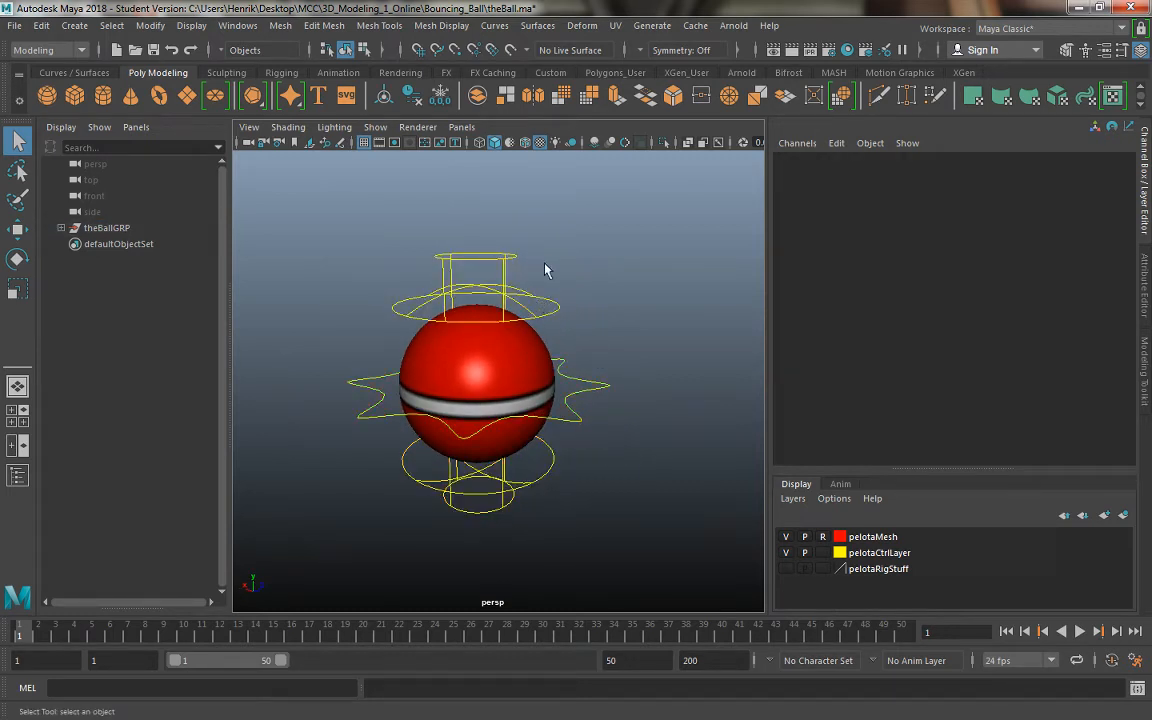
pyautogui.click(540, 342)
pyautogui.click(545, 347)
pyautogui.keyDown('alt'); pyautogui.moveTo(545, 347); pyautogui.dragTo(550, 336); pyautogui.keyUp('alt')
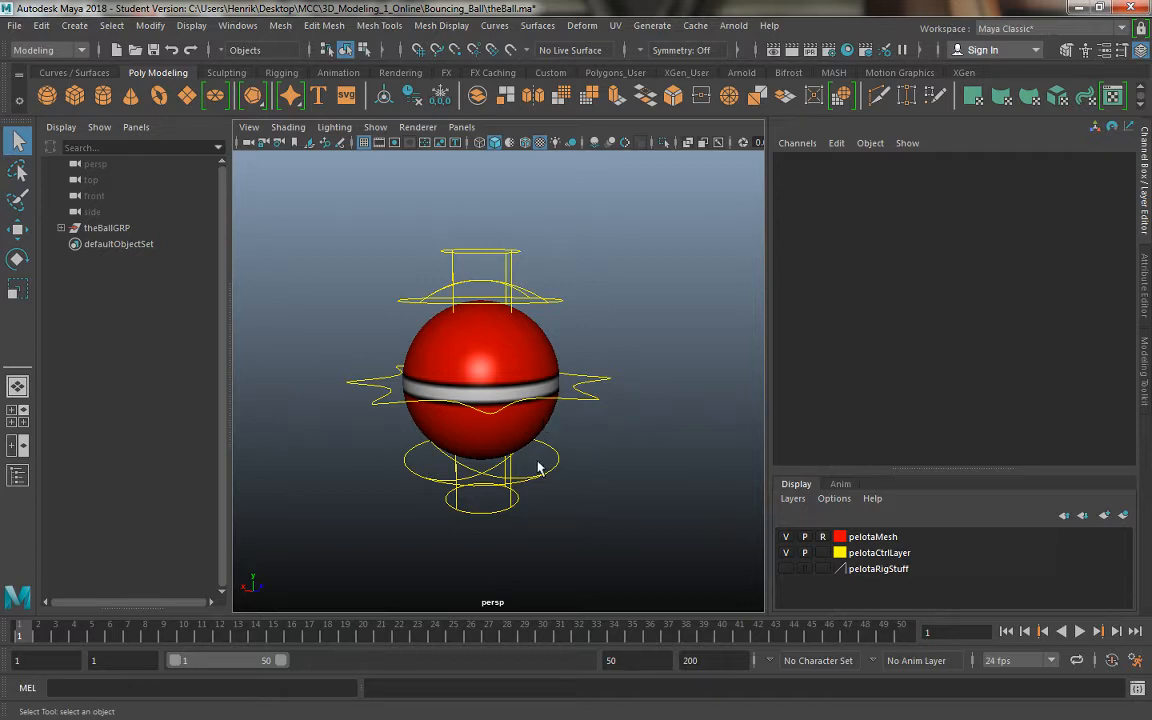
pyautogui.keyDown('alt'); pyautogui.moveTo(473, 452); pyautogui.dragTo(607, 419); pyautogui.keyUp('alt')
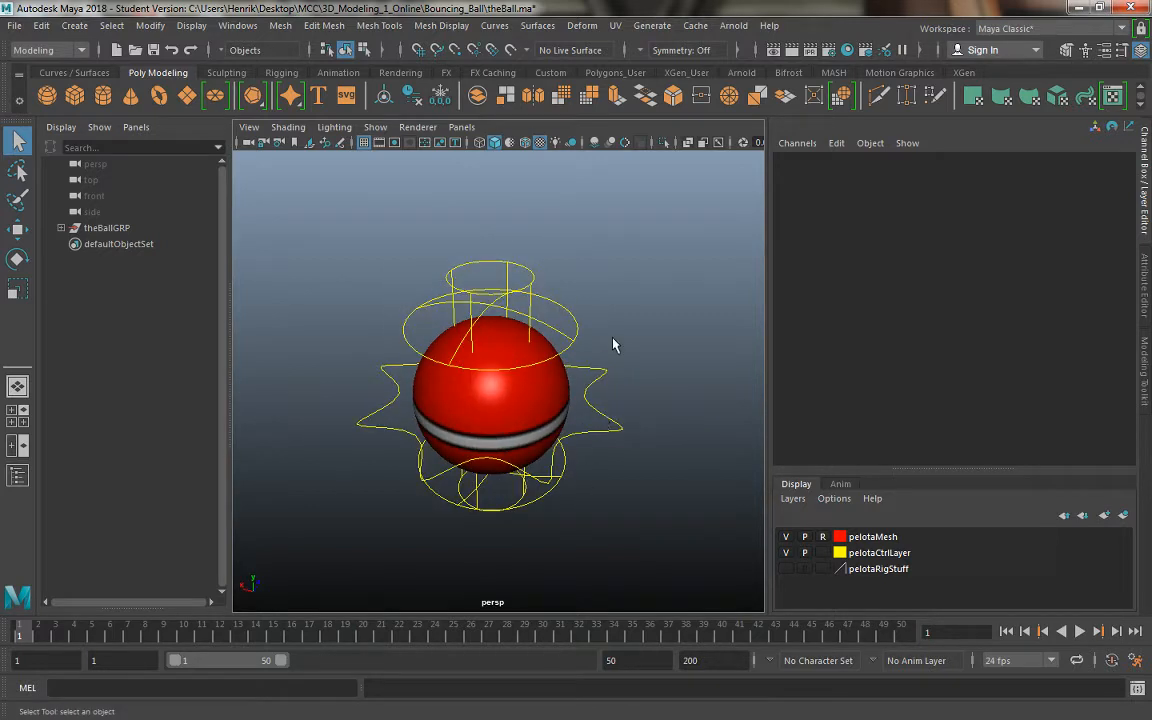
# Step: Try moving the whole ball freely with the star-shaped master control, and undo the move
pyautogui.click(609, 404)
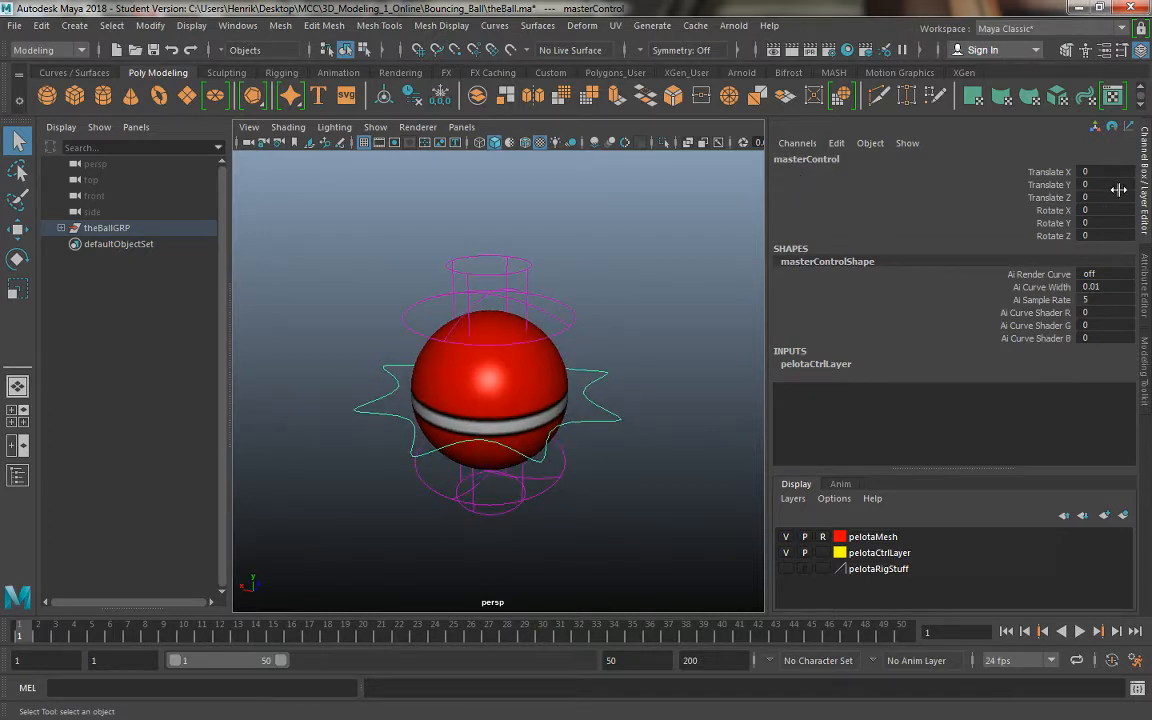
pyautogui.keyDown('alt'); pyautogui.moveTo(724, 349); pyautogui.dragTo(720, 319); pyautogui.keyUp('alt')
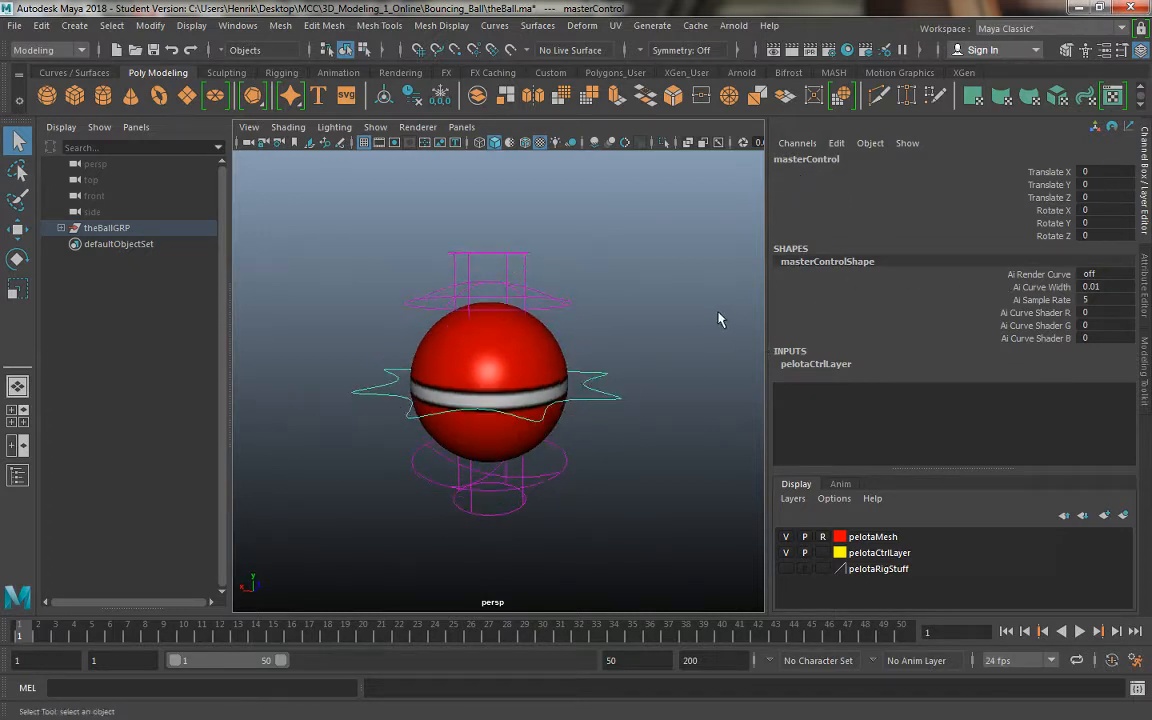
pyautogui.press('w')
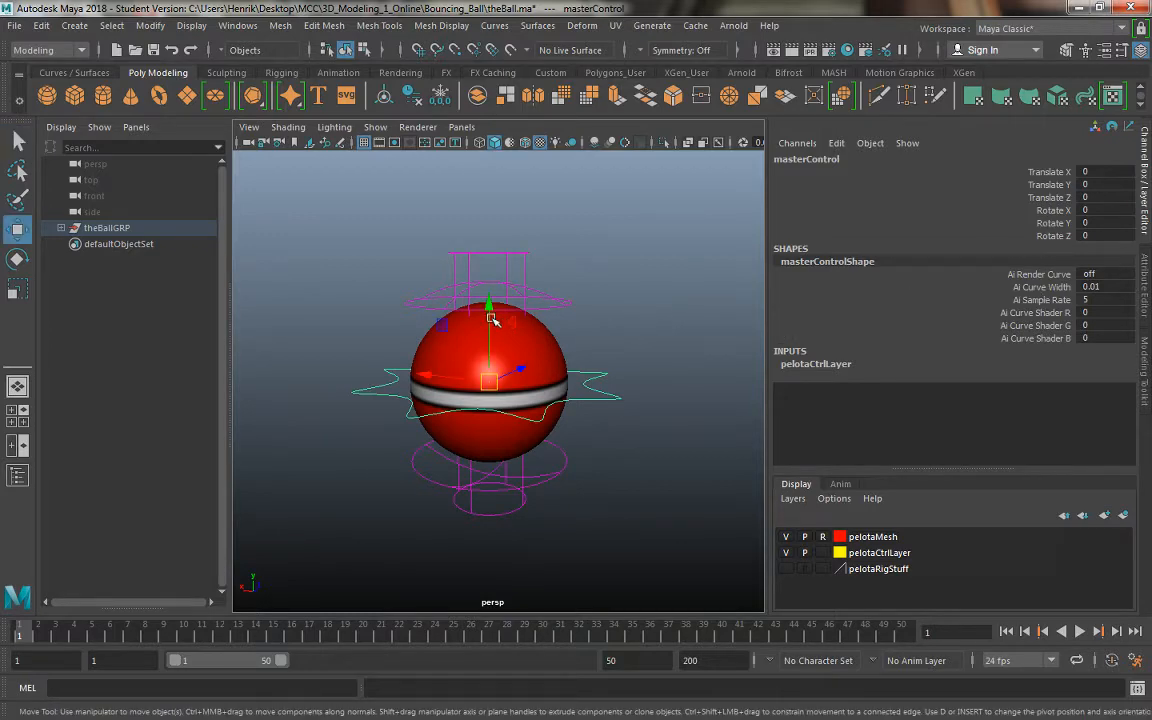
pyautogui.moveTo(536, 308); pyautogui.dragTo(612, 345, button='middle')
pyautogui.hotkey('ctrl', 'z')
# Step: Try rotating the ball freely with the master control, and undo the rotation
pyautogui.press('e')
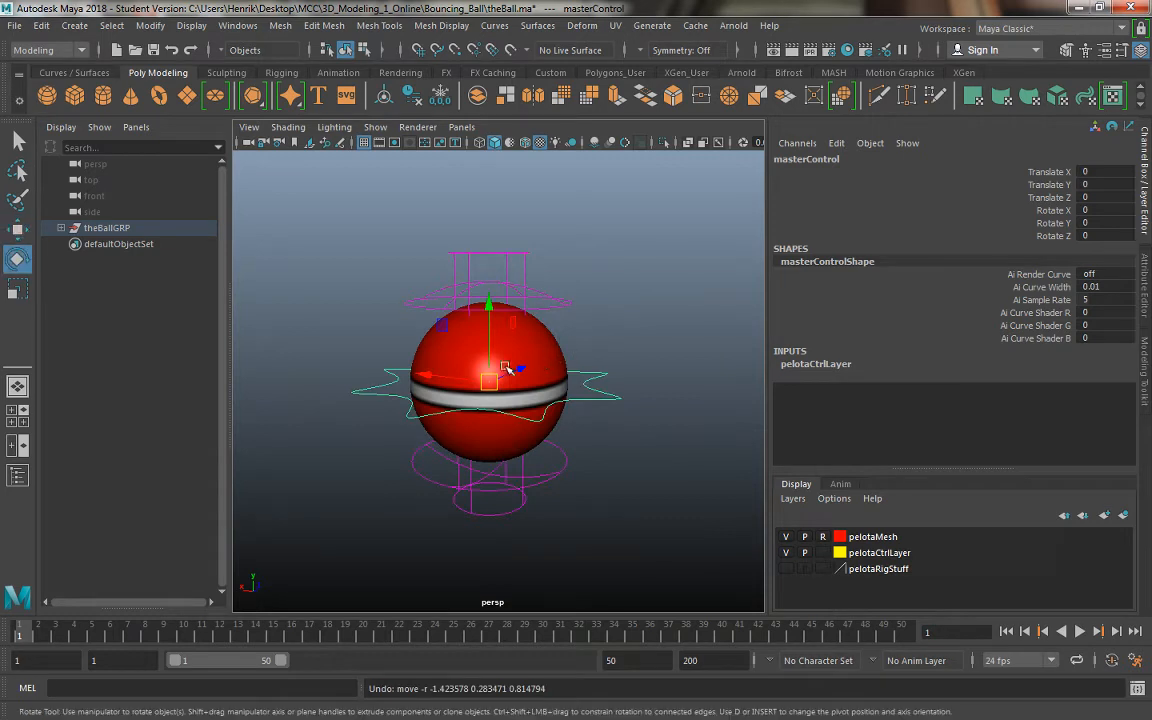
pyautogui.moveTo(508, 312); pyautogui.dragTo(681, 368)
pyautogui.hotkey('ctrl', 'z')
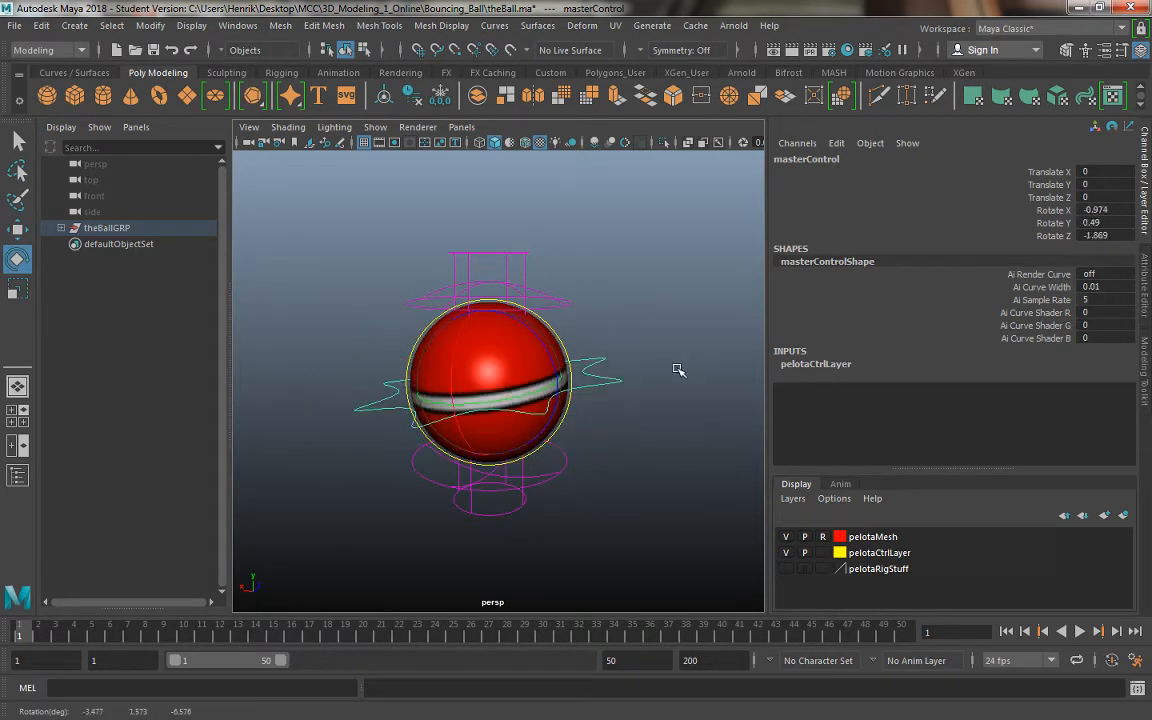
pyautogui.hotkey('ctrl', 'z')
# Step: Try scrubbing the master control's Rotate X, Y and Z channels together, and undo the change
pyautogui.moveTo(1064, 211); pyautogui.dragTo(1060, 237)
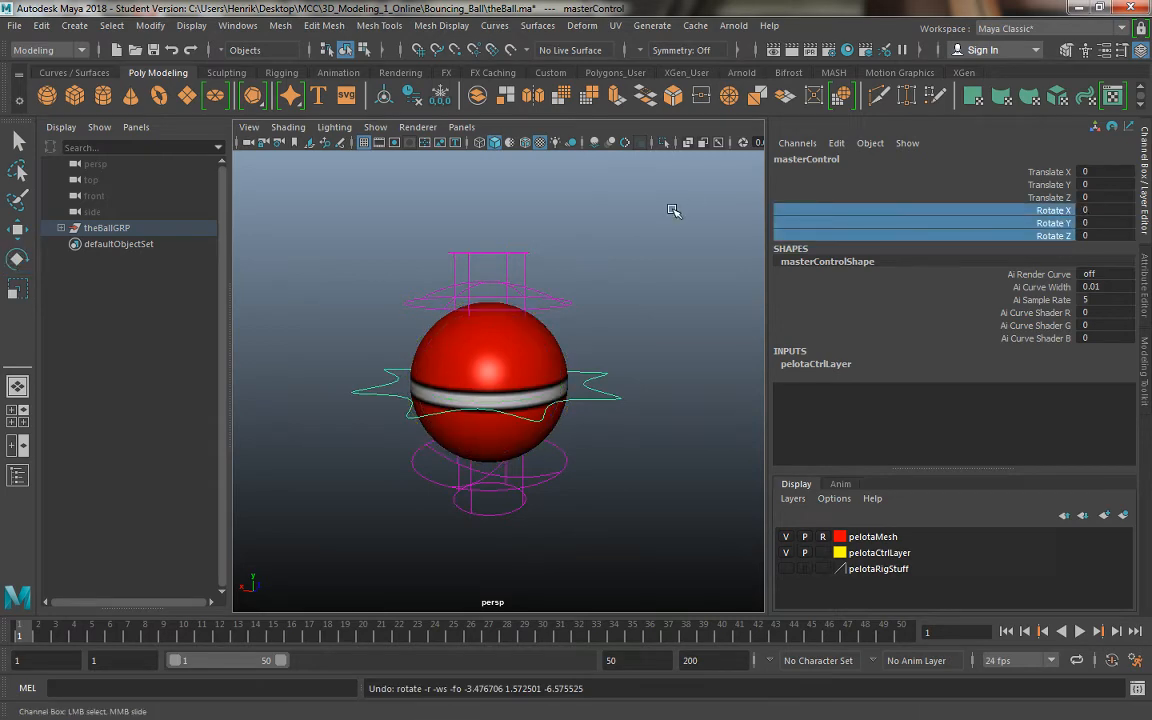
pyautogui.moveTo(674, 211); pyautogui.dragTo(771, 215, button='middle')
pyautogui.hotkey('ctrl', 'z')
pyautogui.keyDown('alt'); pyautogui.moveTo(399, 279); pyautogui.dragTo(431, 293); pyautogui.keyUp('alt')
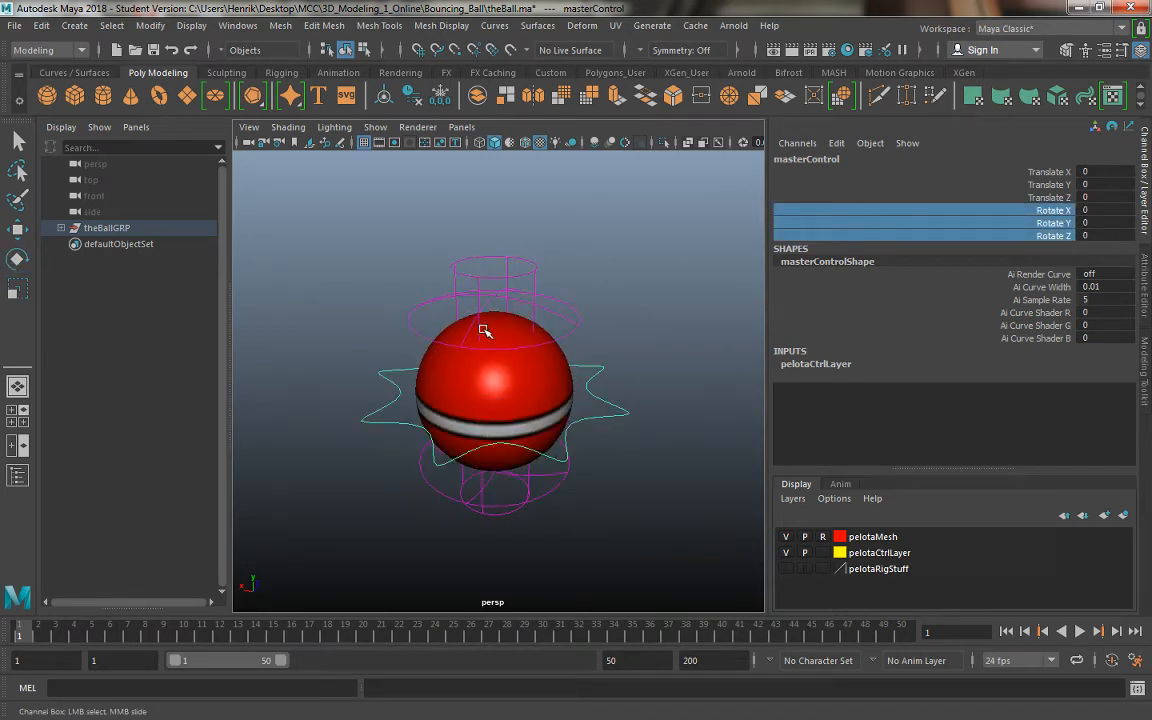
# Step: Try moving the upper ring control freely to stretch the top of the ball, and undo the move
pyautogui.keyDown('alt'); pyautogui.moveTo(514, 288); pyautogui.dragTo(623, 342); pyautogui.keyUp('alt')
pyautogui.click(576, 297)
pyautogui.press('e')
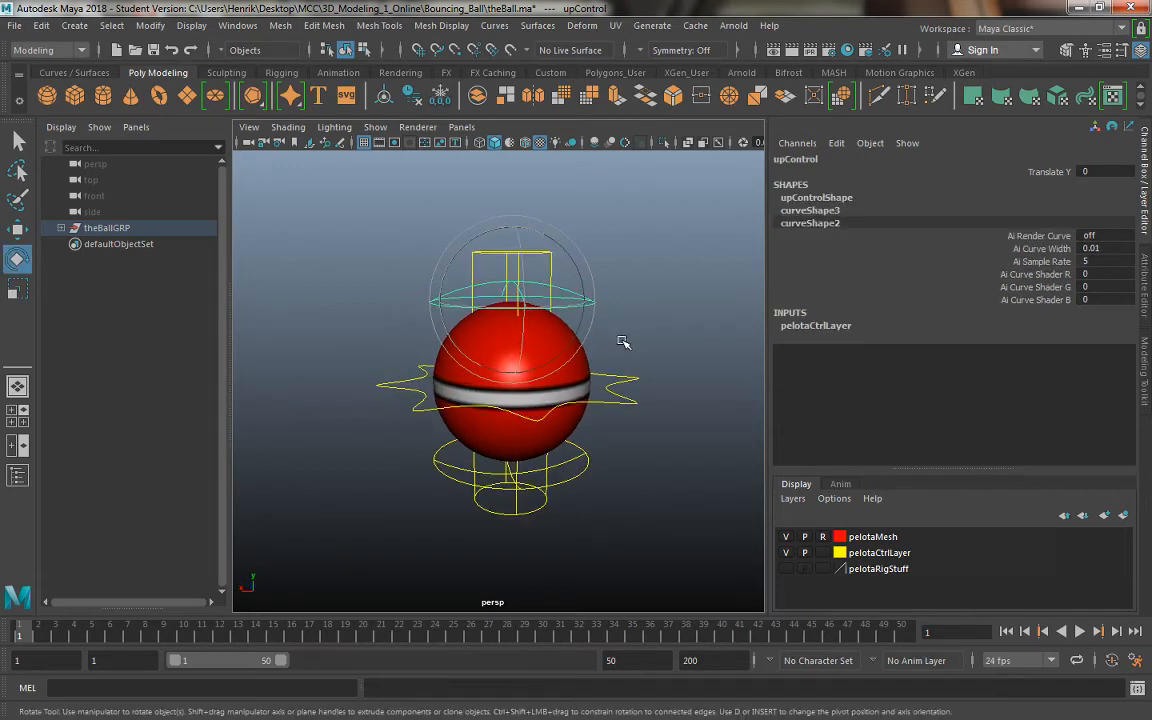
pyautogui.press('w')
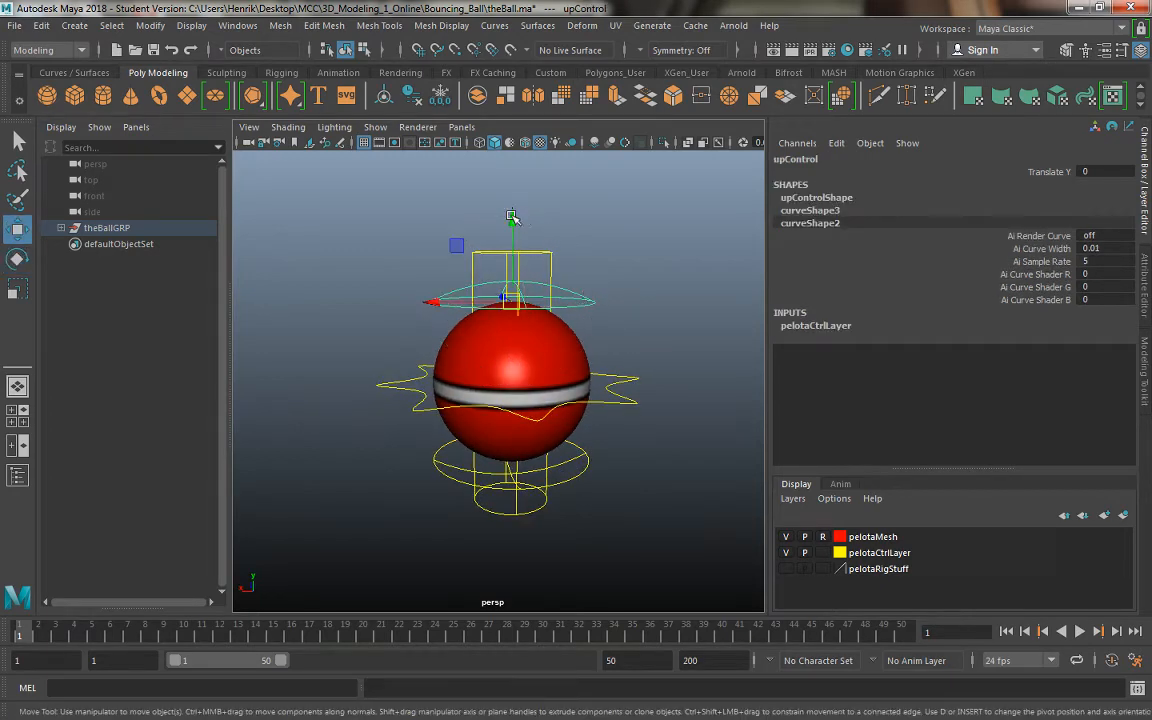
pyautogui.moveTo(466, 196); pyautogui.dragTo(455, 158)
pyautogui.hotkey('ctrl', 'z')
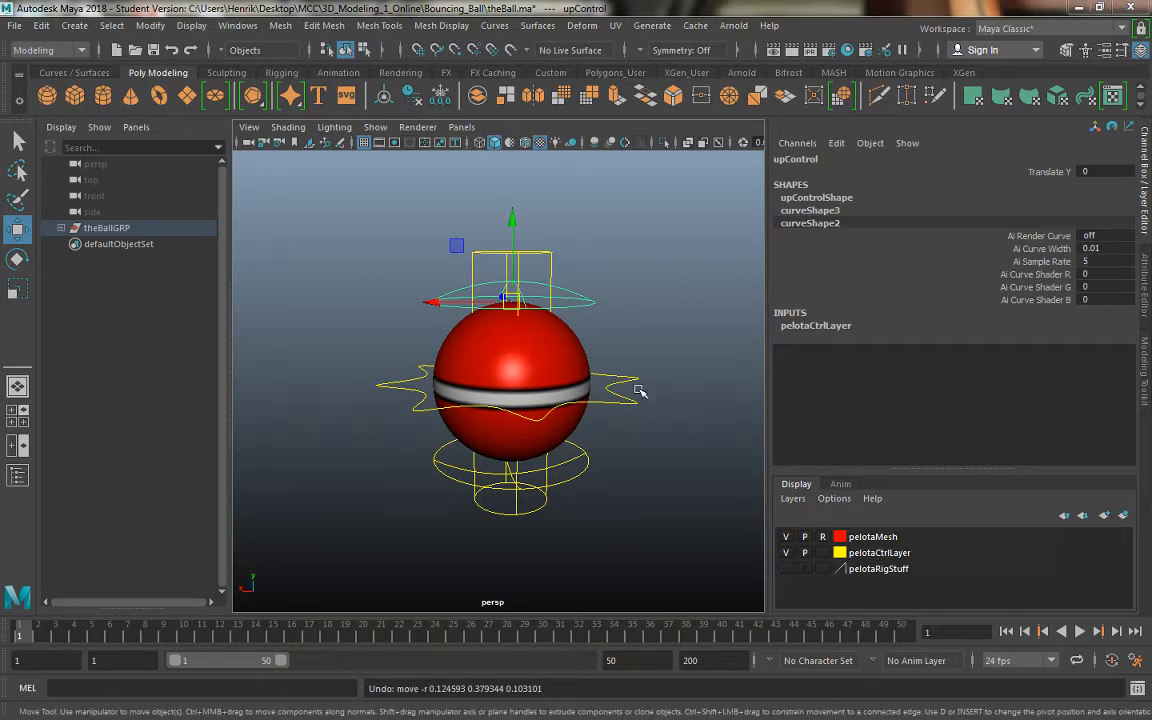
# Step: Try moving the lower ring control up and down to squash and stretch the ball, and reset its Translate Y to 0
pyautogui.keyDown('alt'); pyautogui.moveTo(633, 350); pyautogui.dragTo(548, 389); pyautogui.keyUp('alt')
pyautogui.scroll(3, 535, 368)
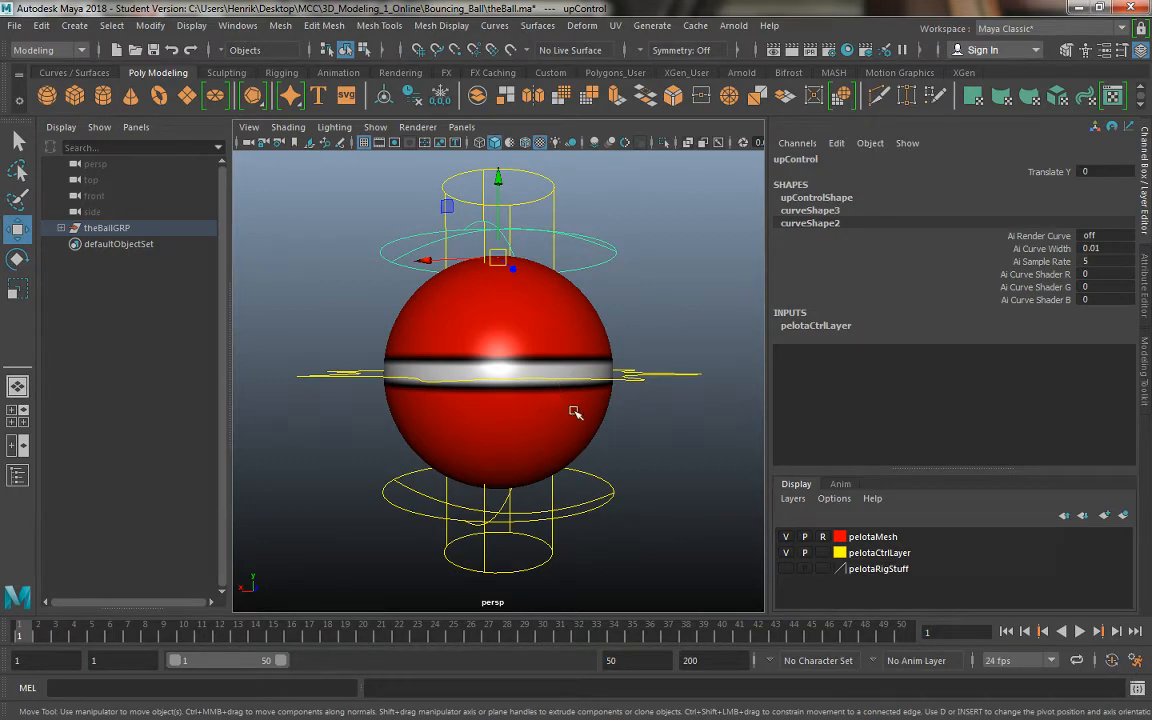
pyautogui.click(540, 466)
pyautogui.keyDown('alt'); pyautogui.moveTo(537, 455); pyautogui.dragTo(533, 428); pyautogui.keyUp('alt')
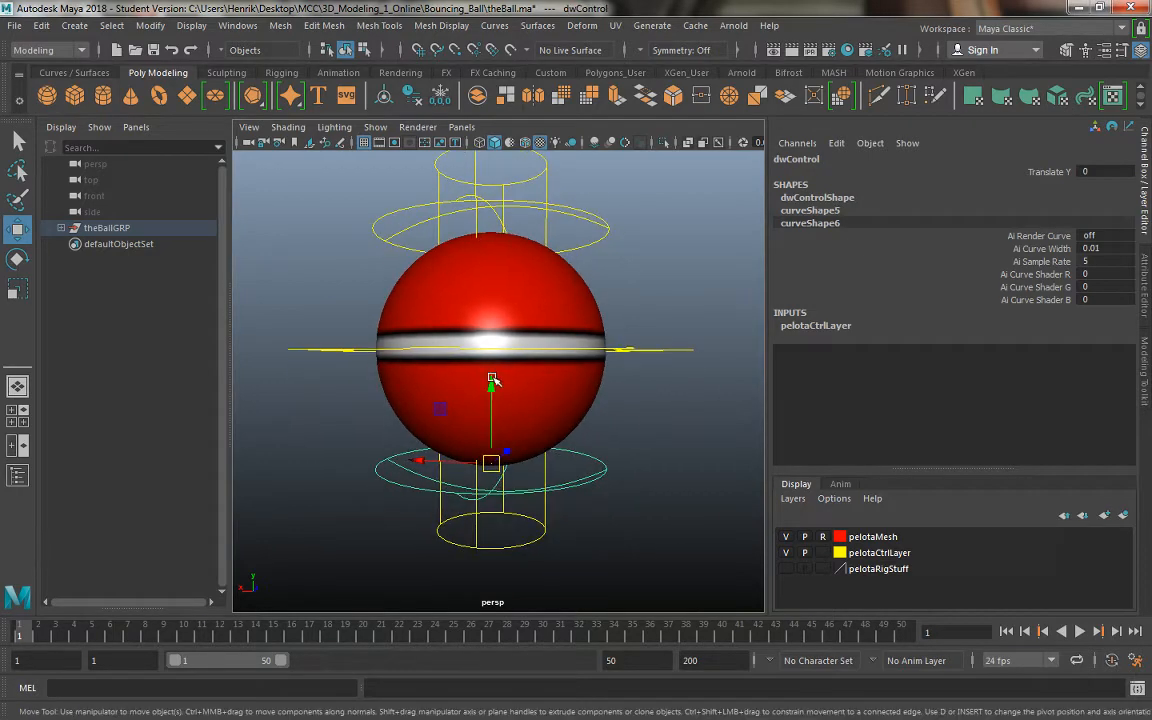
pyautogui.moveTo(492, 380); pyautogui.dragTo(401, 396)
pyautogui.moveTo(455, 482)
pyautogui.keyDown('alt'); pyautogui.mouseDown()
pyautogui.moveTo(467, 497)
pyautogui.moveTo(471, 485)
pyautogui.mouseUp(); pyautogui.keyUp('alt')
pyautogui.keyDown('alt'); pyautogui.moveTo(488, 553); pyautogui.dragTo(543, 584); pyautogui.keyUp('alt')
pyautogui.keyDown('alt'); pyautogui.moveTo(476, 572); pyautogui.dragTo(512, 529); pyautogui.keyUp('alt')
pyautogui.moveTo(495, 449); pyautogui.dragTo(494, 341)
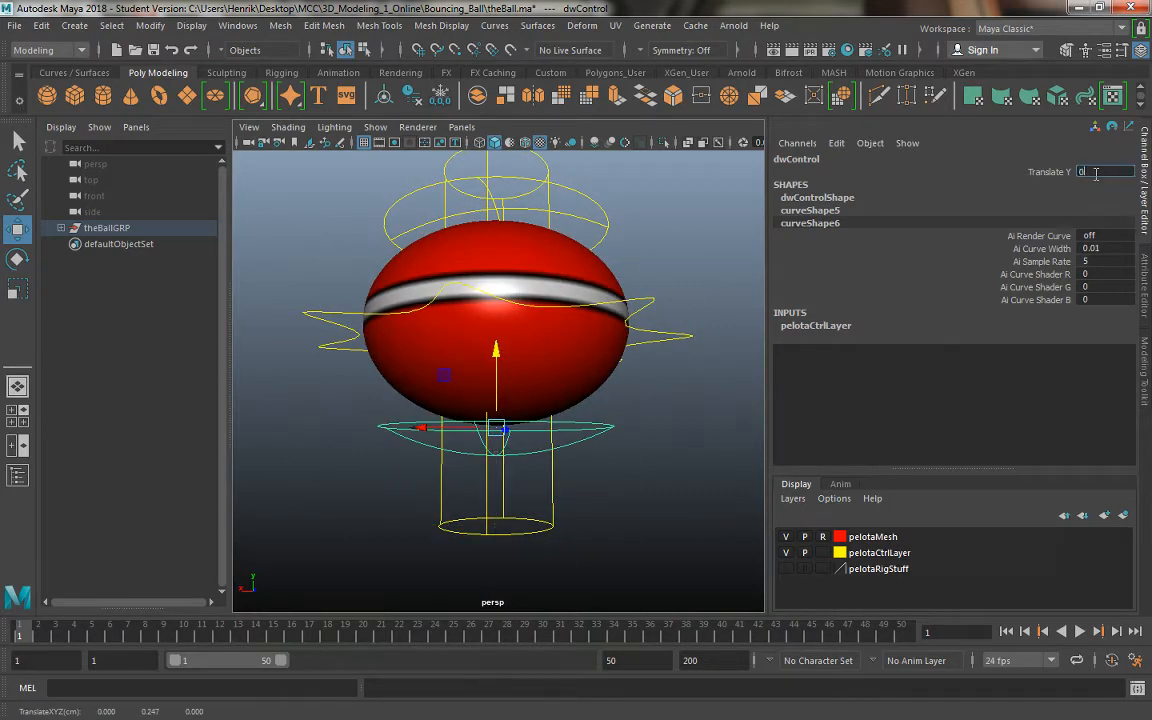
pyautogui.press('Return')
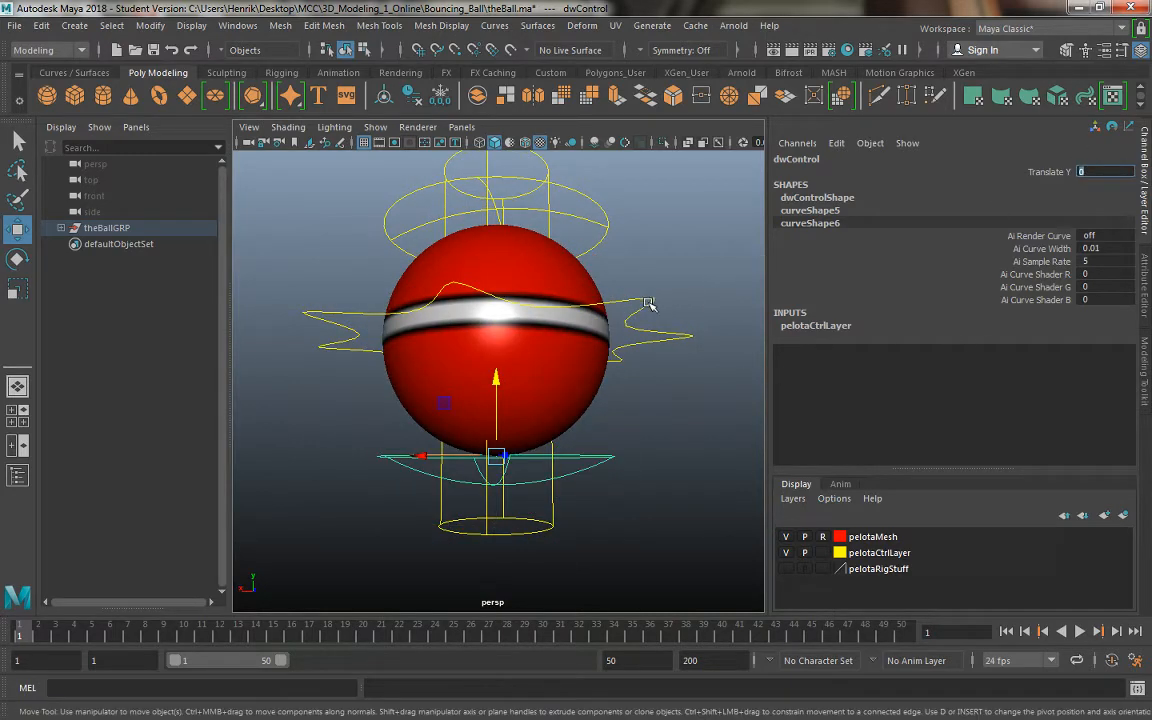
# Step: Select the upper ring control and the cylindrical orientation control in turn to examine their available channels
pyautogui.keyDown('alt'); pyautogui.moveTo(651, 306); pyautogui.dragTo(640, 321); pyautogui.keyUp('alt')
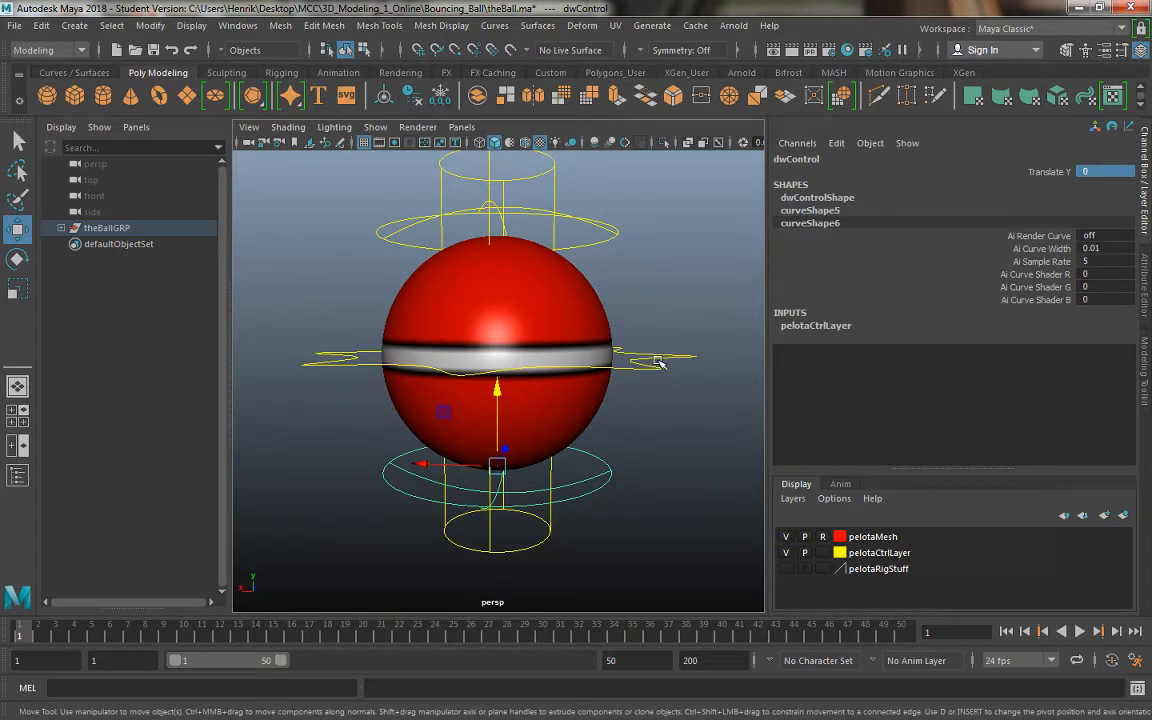
pyautogui.click(576, 214)
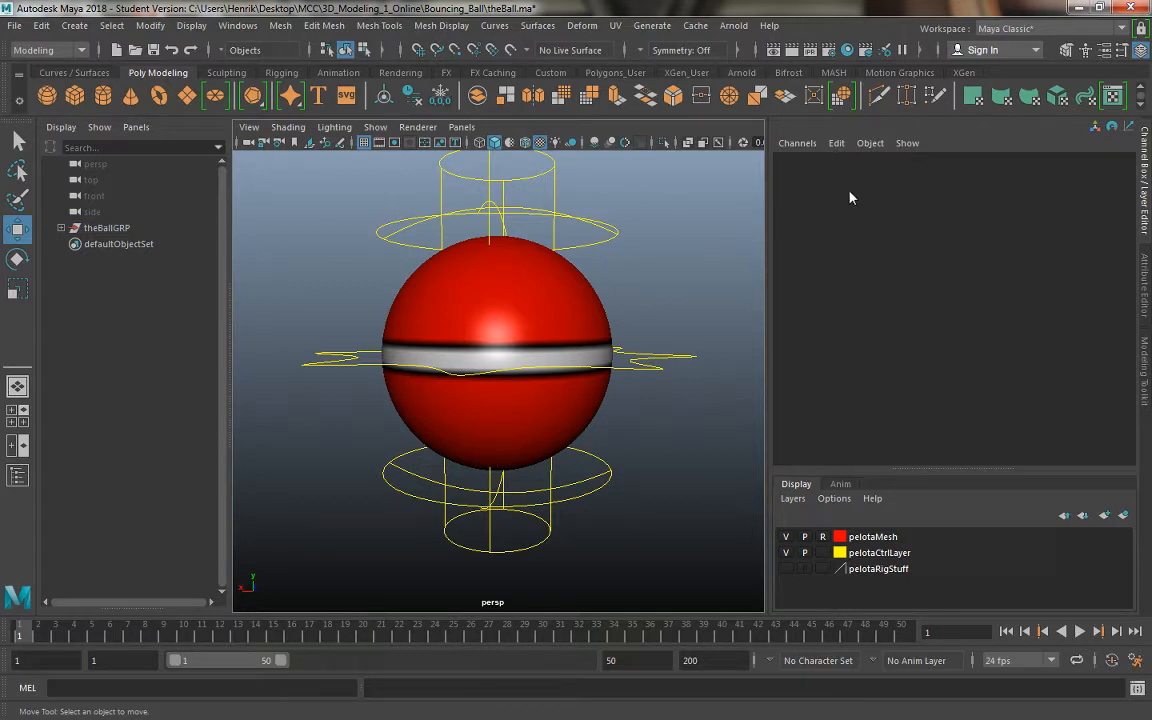
pyautogui.click(535, 210)
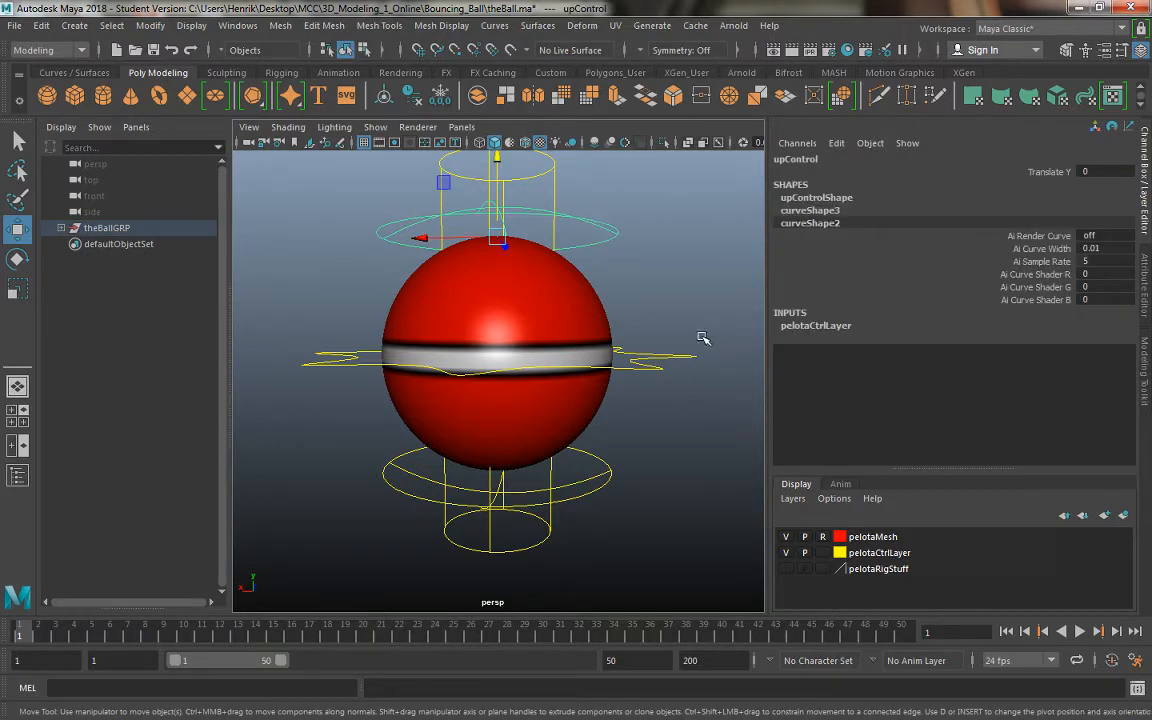
pyautogui.click(493, 527)
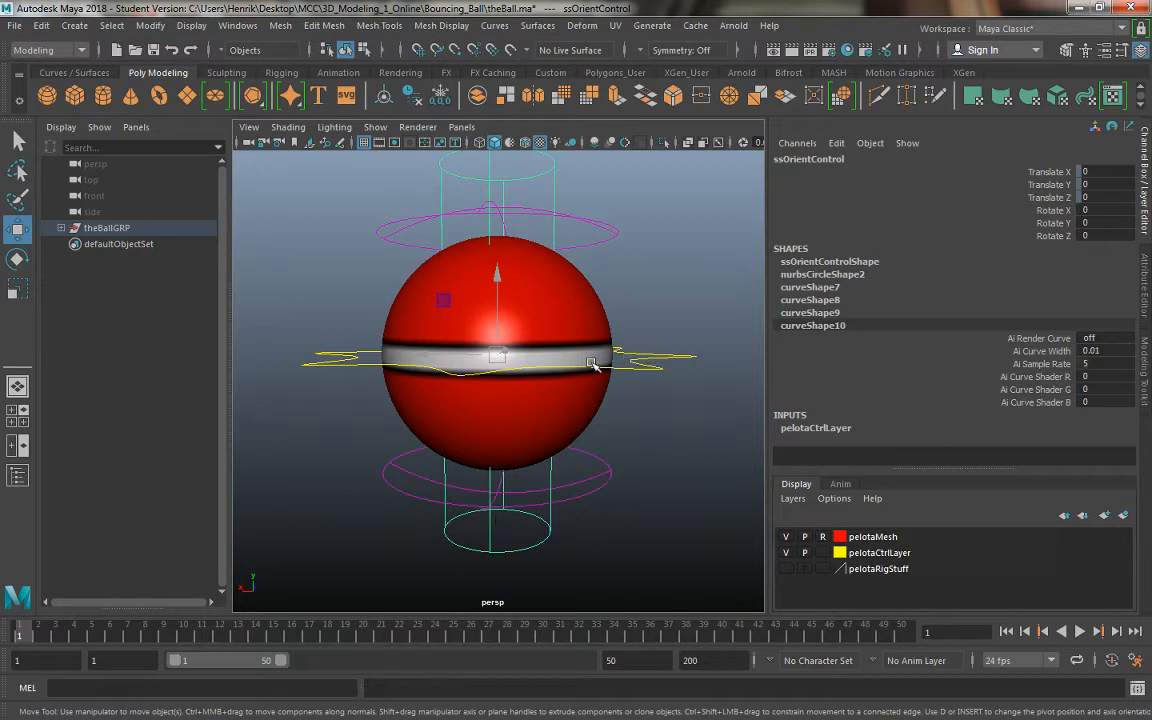
pyautogui.moveTo(506, 396)
pyautogui.keyDown('alt'); pyautogui.mouseDown()
pyautogui.moveTo(502, 307)
pyautogui.moveTo(514, 393)
pyautogui.mouseUp(); pyautogui.keyUp('alt')
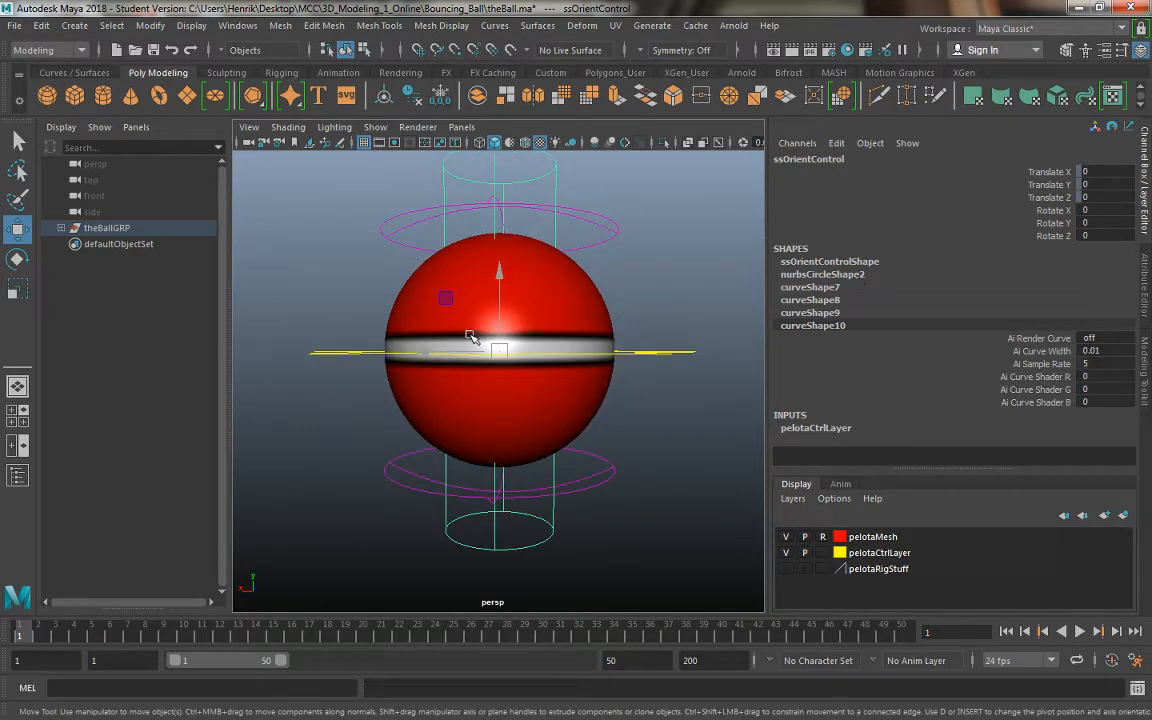
# Step: Try rotating the cylindrical orientation control freely to about -25, -15 and 89 degrees in X, Y and Z
pyautogui.keyDown('alt'); pyautogui.moveTo(418, 304); pyautogui.dragTo(625, 335); pyautogui.keyUp('alt')
pyautogui.press('e')
pyautogui.hotkey('ctrl', 'z')
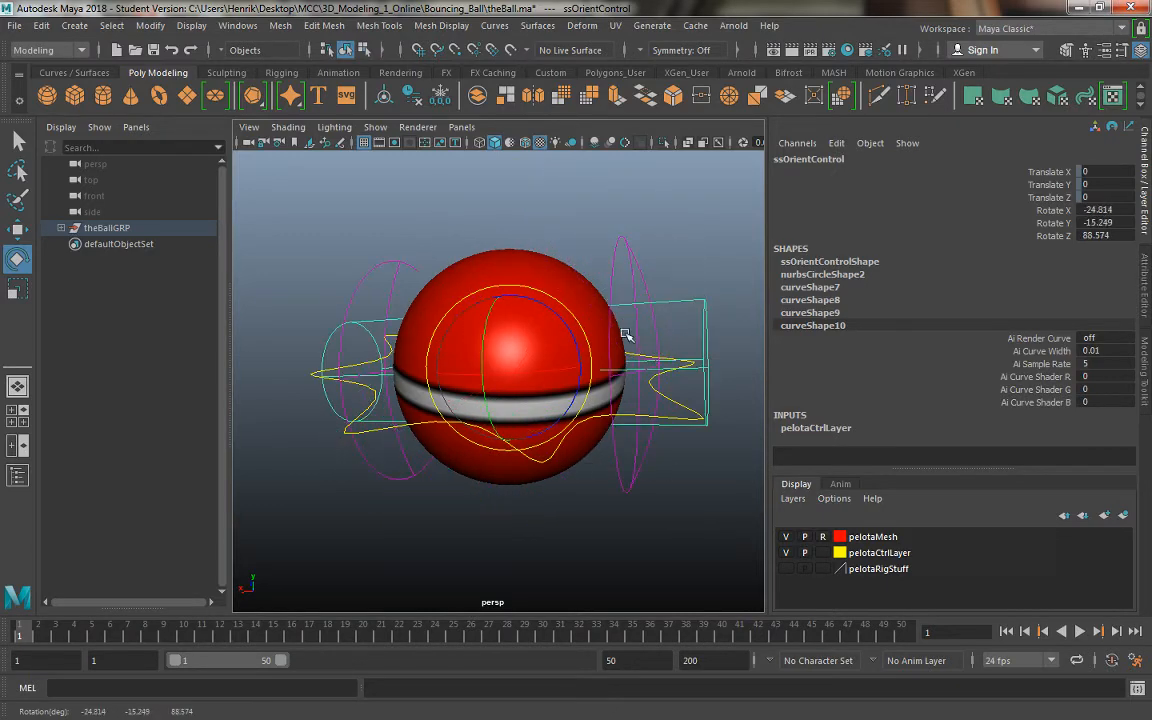
pyautogui.keyDown('alt'); pyautogui.moveTo(444, 315); pyautogui.dragTo(641, 313); pyautogui.keyUp('alt')
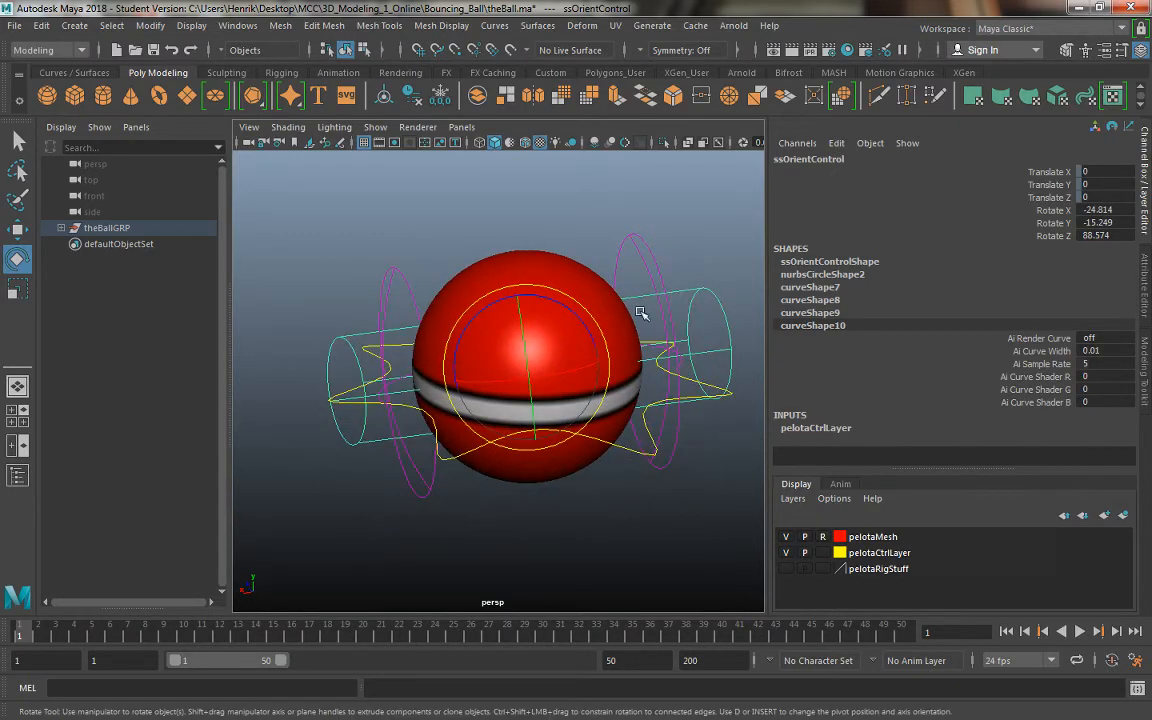
# Step: Try moving the tilted upper ring control along its own Y axis to deform the ball sideways, and undo the moves
pyautogui.click(602, 221)
pyautogui.click(642, 261)
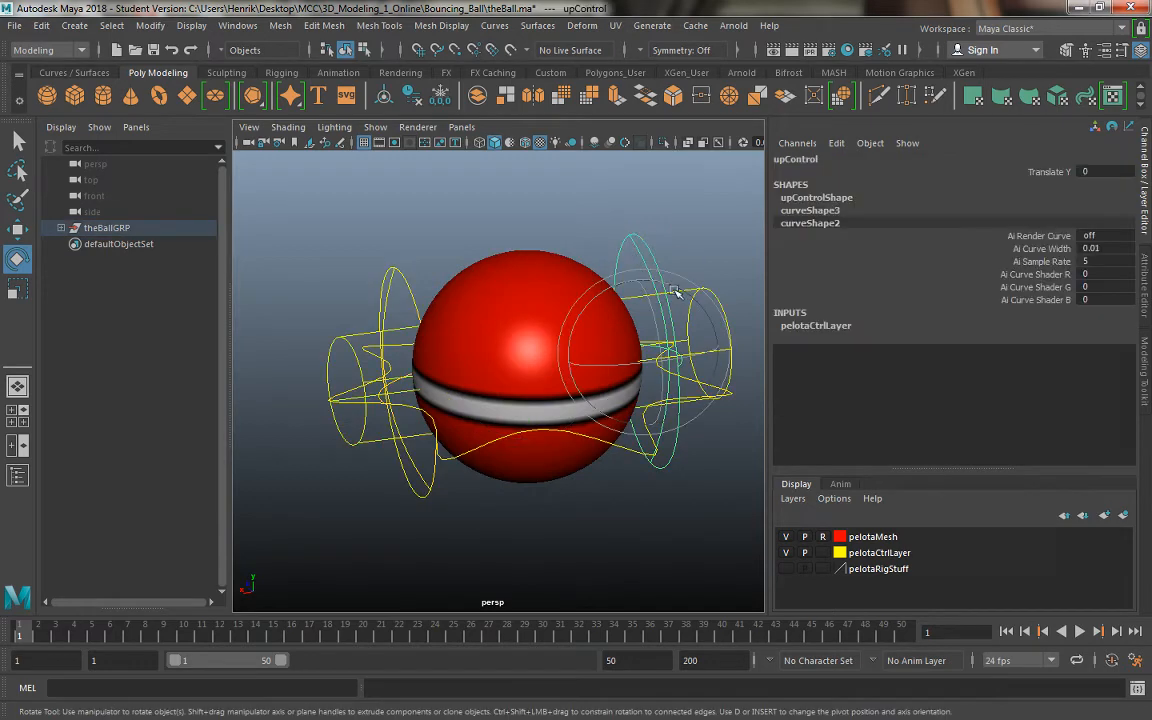
pyautogui.press('w')
pyautogui.moveTo(581, 365); pyautogui.dragTo(375, 386, button='middle')
pyautogui.hotkey('ctrl', 'z')
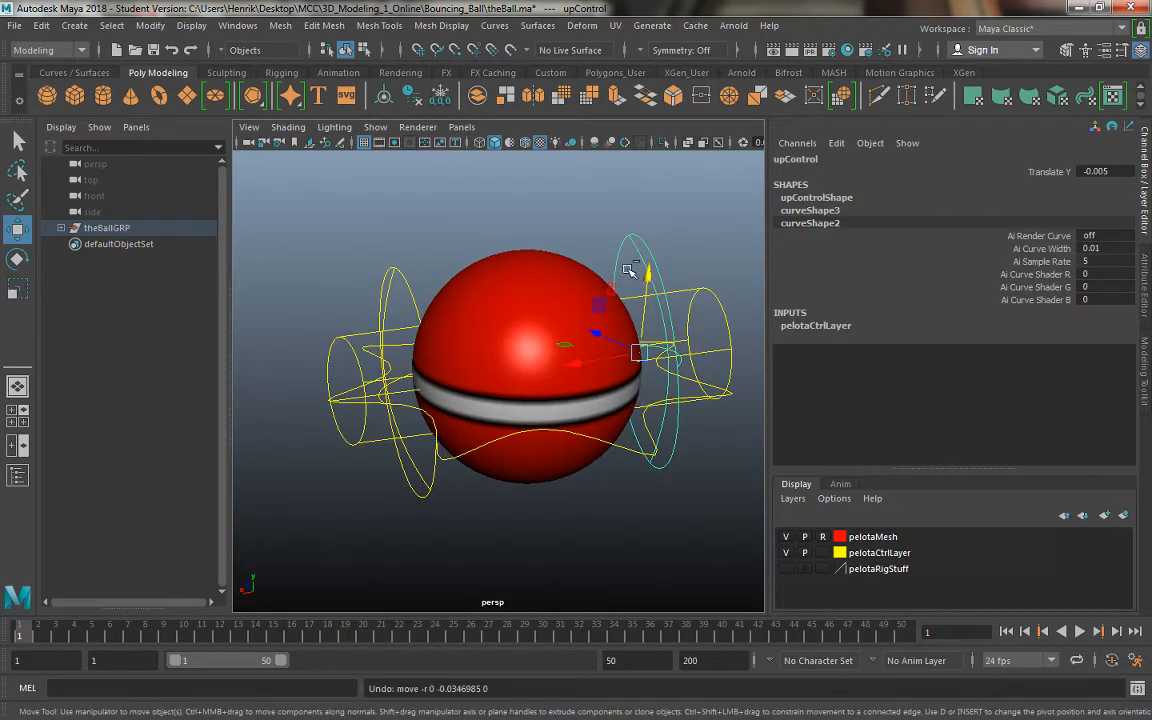
pyautogui.click(1045, 171)
pyautogui.moveTo(540, 206); pyautogui.dragTo(333, 274, button='middle')
pyautogui.hotkey('ctrl', 'z')
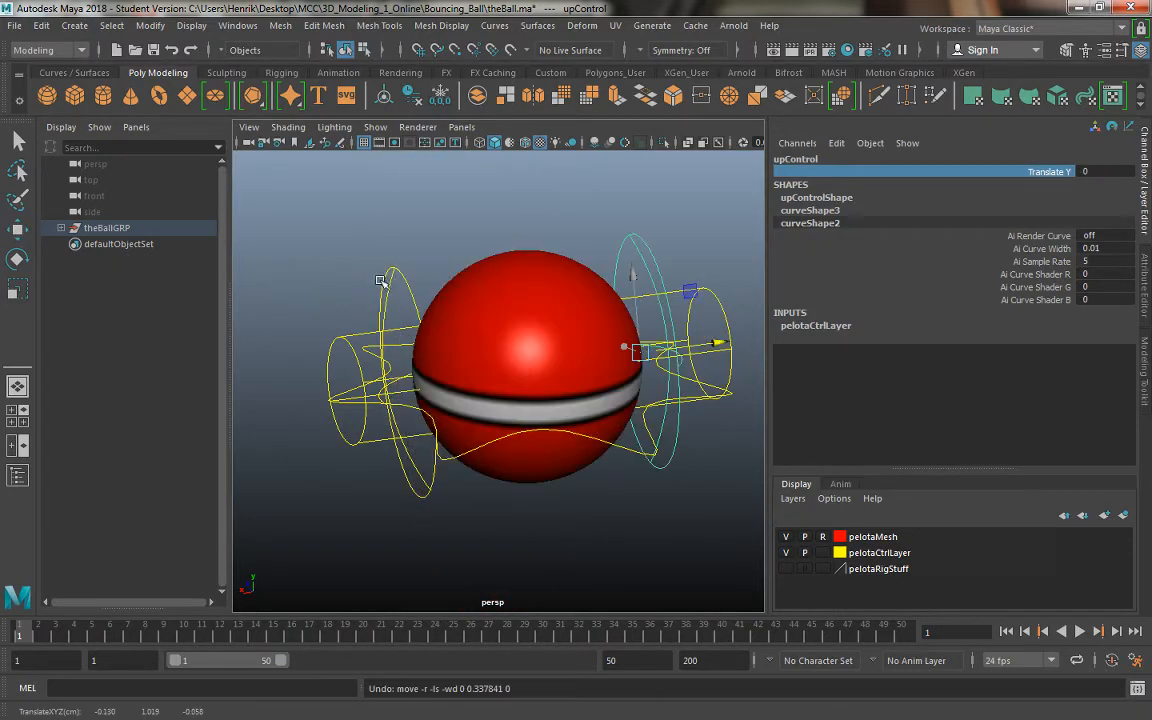
# Step: Try moving the tilted lower ring control along its own Y axis to squash the ball sideways, and undo the move
pyautogui.click(333, 385)
pyautogui.click(389, 300)
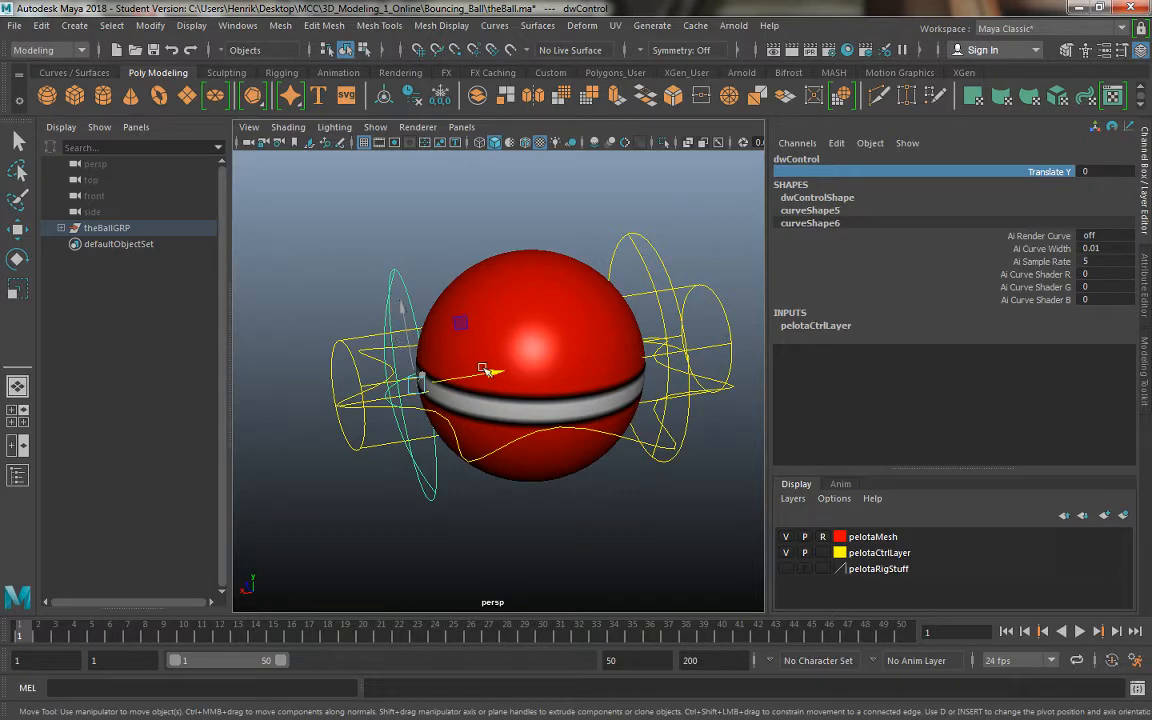
pyautogui.moveTo(488, 369); pyautogui.dragTo(620, 352)
pyautogui.hotkey('ctrl', 'z')
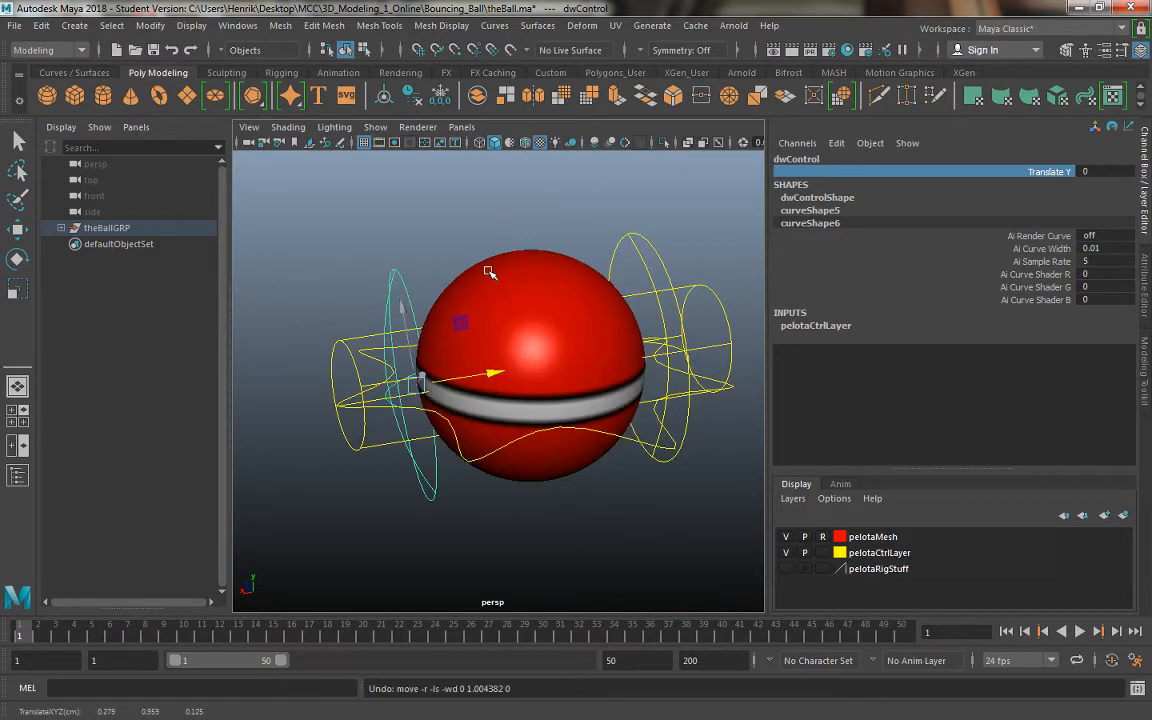
# Step: Reset the cylindrical orientation control's Rotate X, Y and Z to 0
pyautogui.keyDown('alt'); pyautogui.moveTo(489, 270); pyautogui.dragTo(573, 259); pyautogui.keyUp('alt')
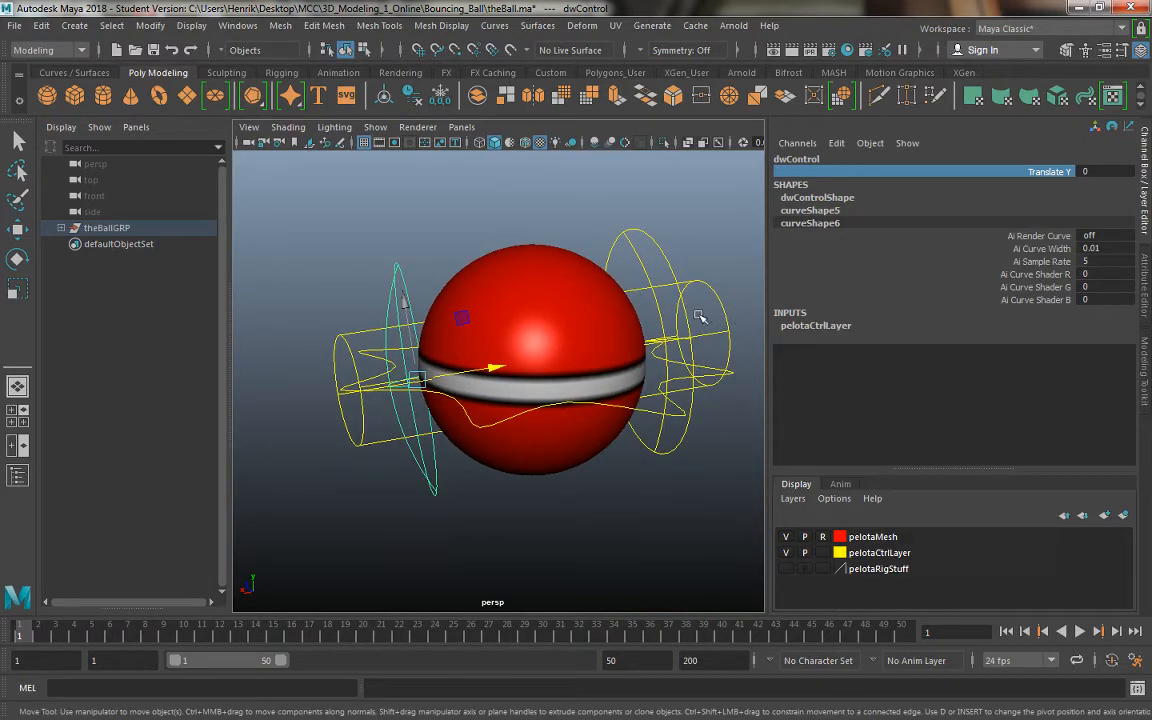
pyautogui.click(660, 289)
pyautogui.click(1092, 210)
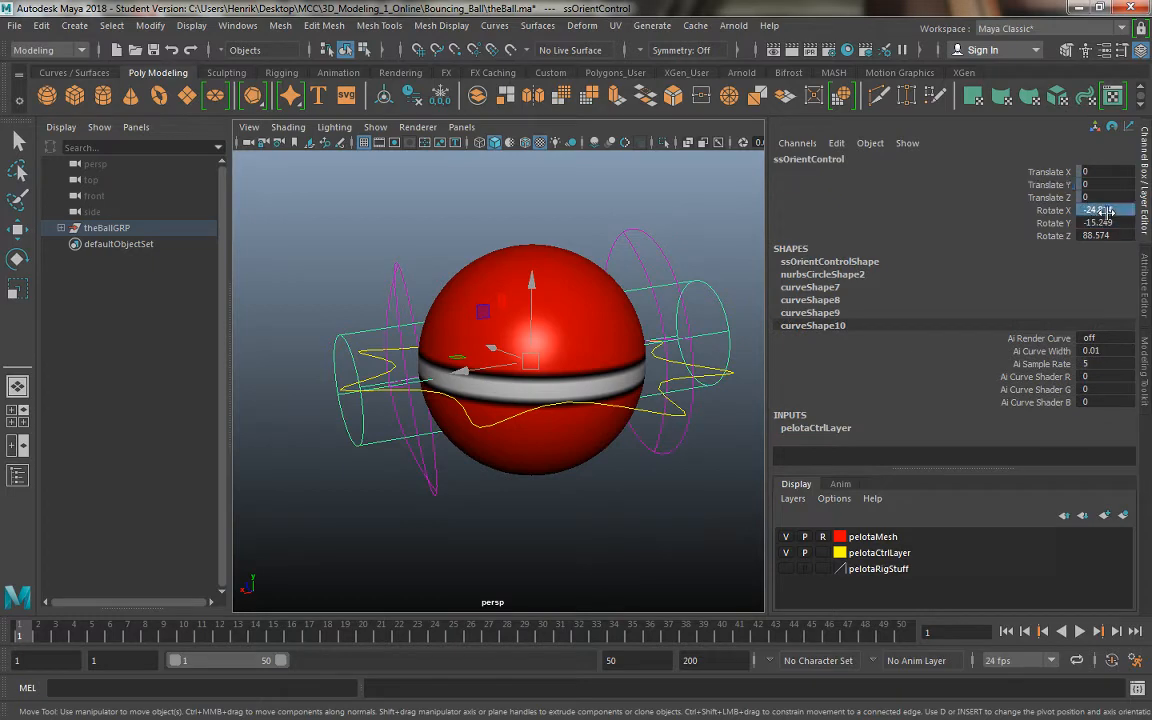
pyautogui.write('0')
pyautogui.press('Tab')
pyautogui.write('0')
pyautogui.press('Tab')
pyautogui.write('0')
pyautogui.press('Return')
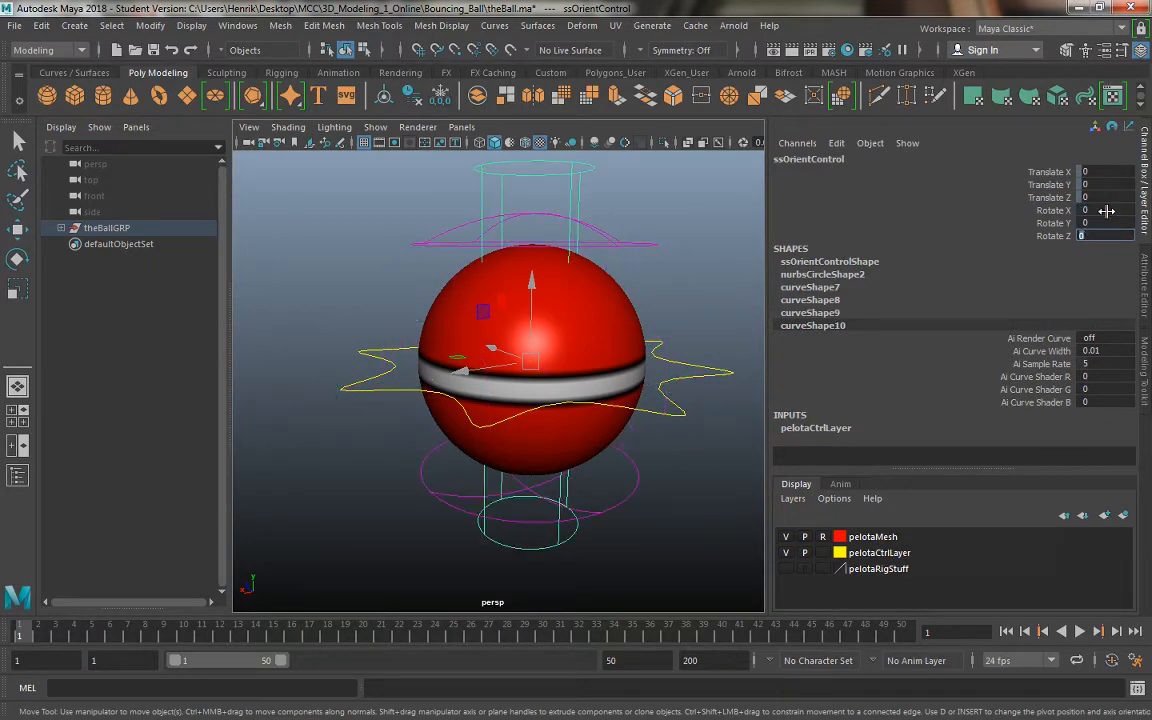
# Step: Set the end of the playback range to frame 25
pyautogui.keyDown('alt'); pyautogui.moveTo(658, 316); pyautogui.dragTo(653, 347); pyautogui.keyUp('alt')
pyautogui.keyDown('alt'); pyautogui.moveTo(653, 347); pyautogui.dragTo(567, 354, button='right'); pyautogui.keyUp('alt')
pyautogui.keyDown('alt'); pyautogui.moveTo(567, 354); pyautogui.dragTo(495, 293); pyautogui.keyUp('alt')
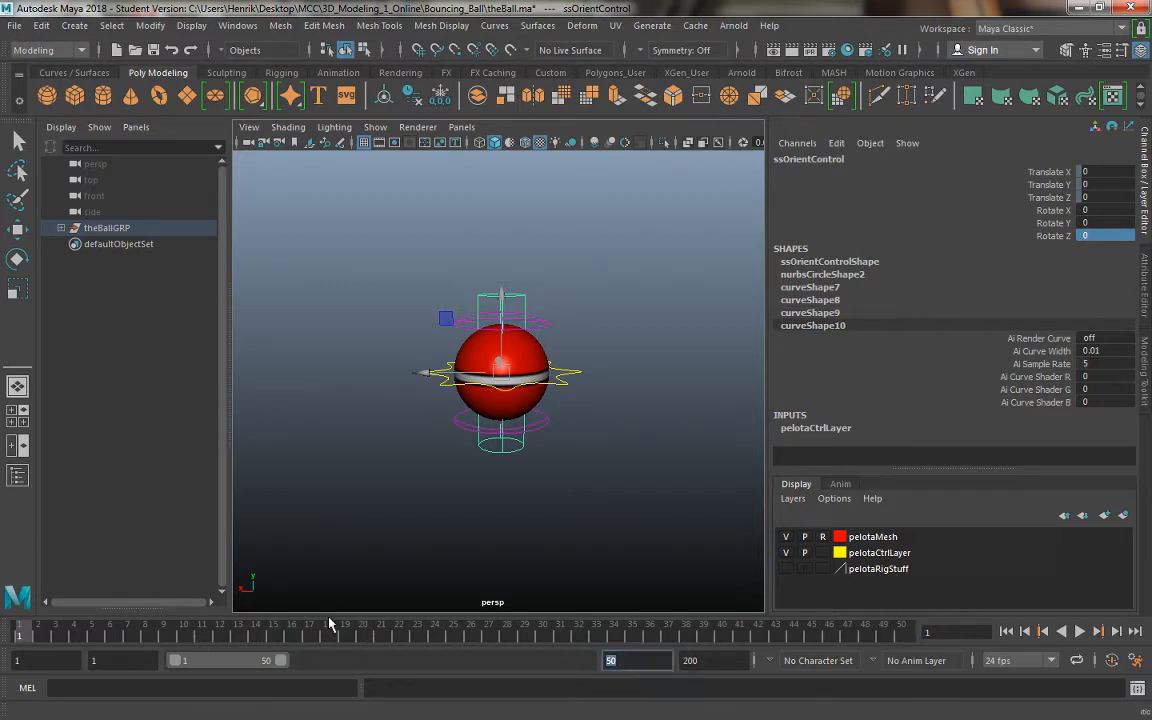
pyautogui.write('5')
pyautogui.press('Return')
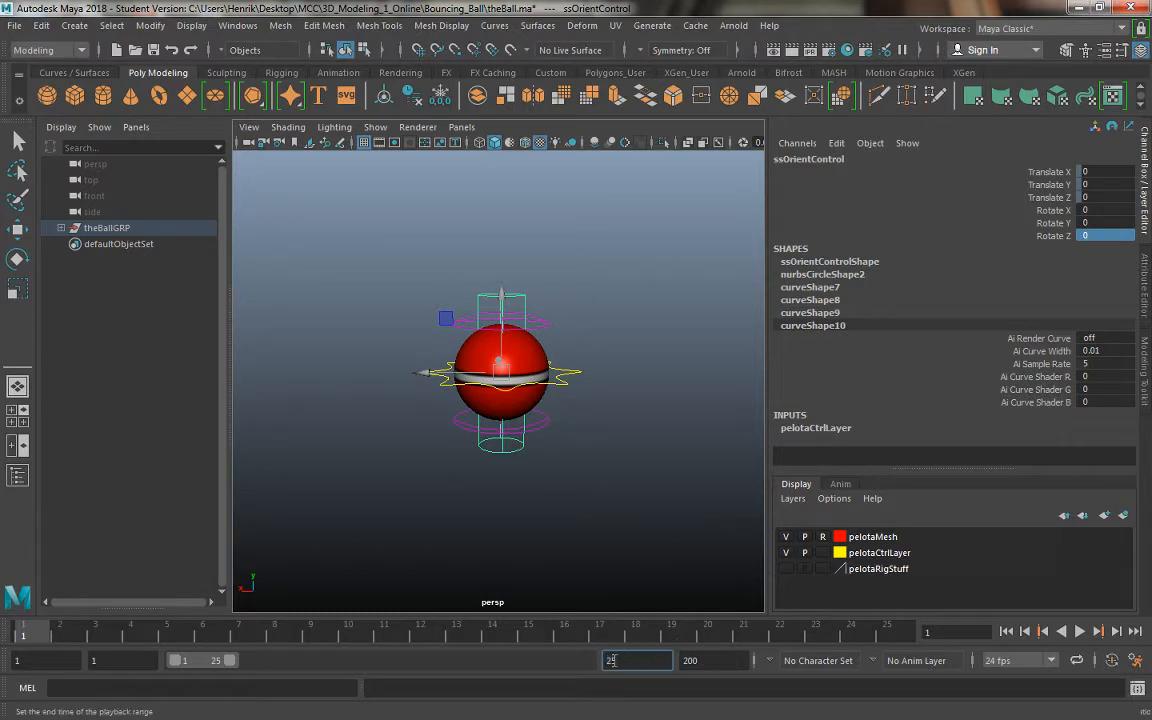
# Step: Scrub and play through the timeline to check the playback range, and return to frame 1
pyautogui.click(100, 631)
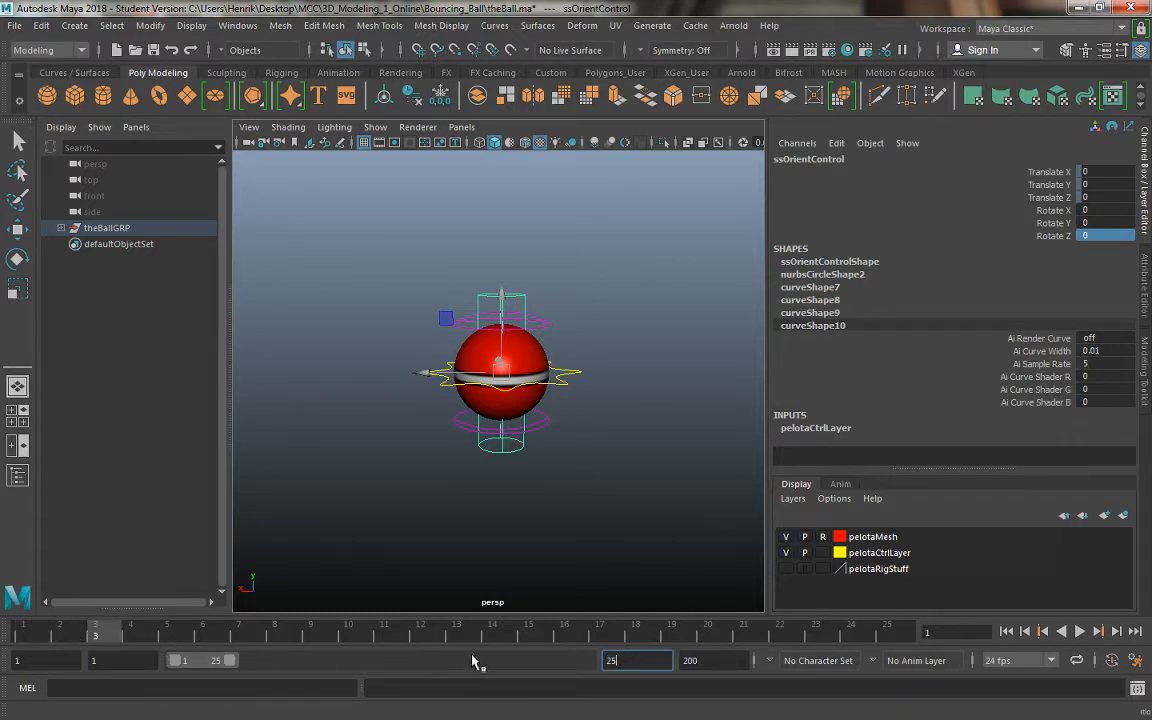
pyautogui.click(57, 634)
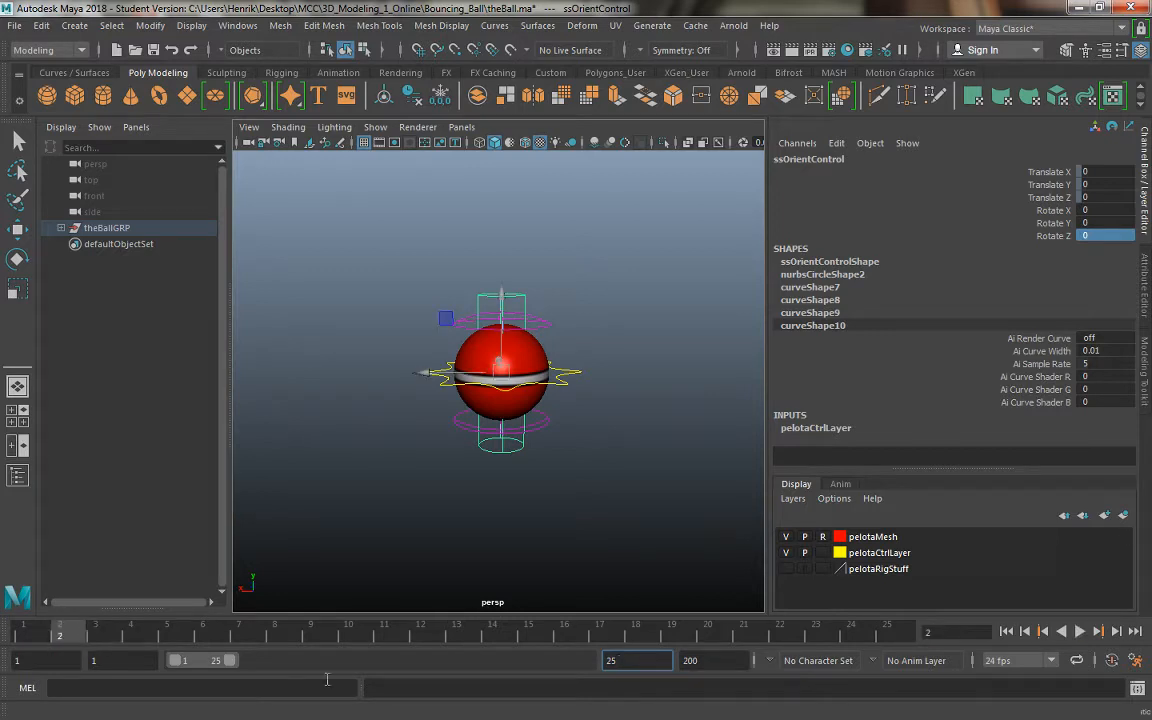
pyautogui.hotkey('alt', 'v')
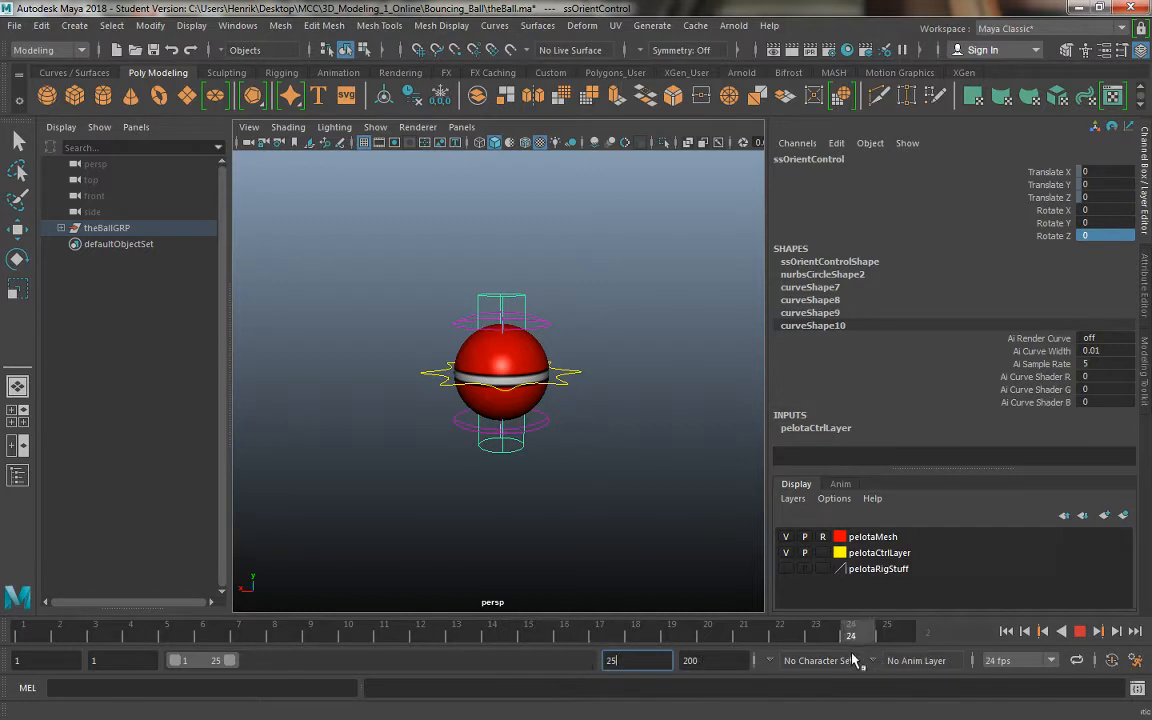
pyautogui.press('Escape')
pyautogui.moveTo(897, 643); pyautogui.dragTo(20, 628)
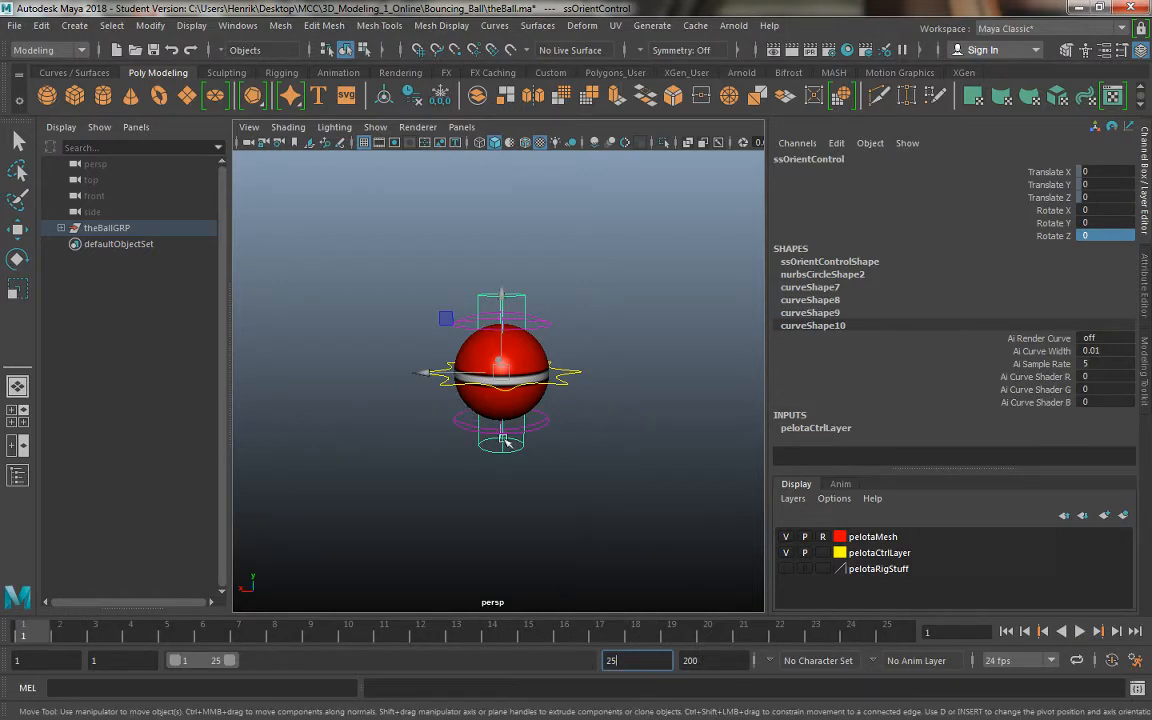
# Step: Hide the Outliner and create a polygon plane at the origin beneath the ball
pyautogui.keyDown('alt'); pyautogui.moveTo(504, 442); pyautogui.dragTo(479, 457); pyautogui.keyUp('alt')
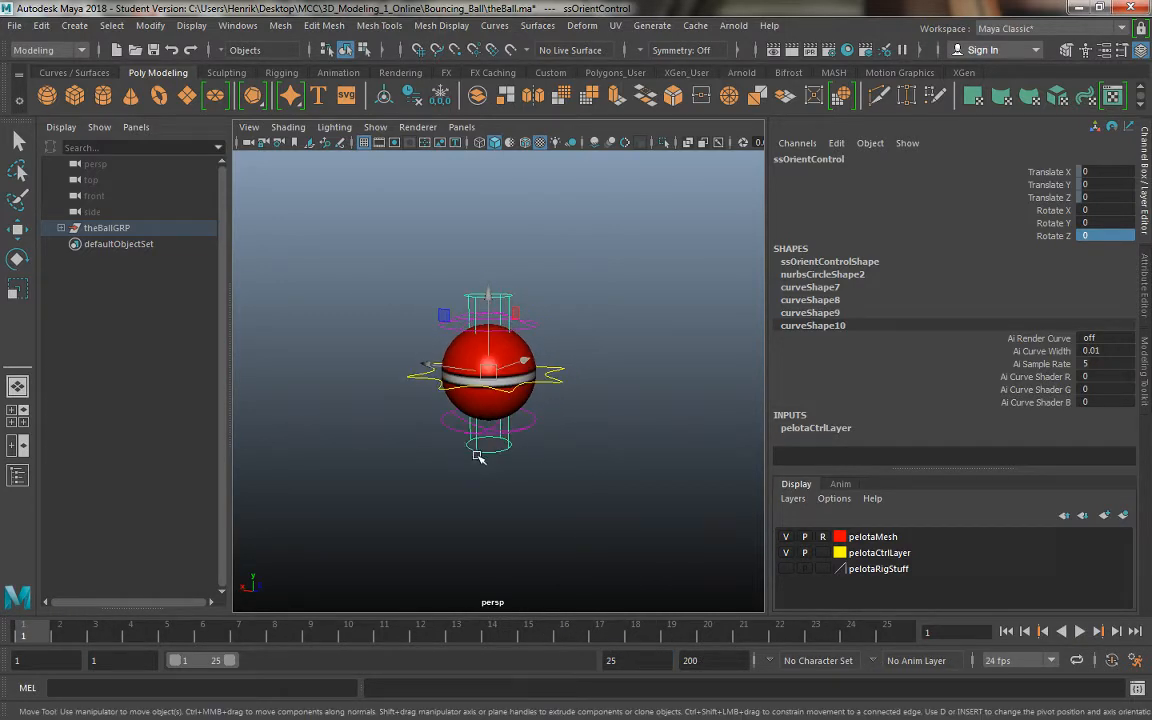
pyautogui.keyDown('alt'); pyautogui.moveTo(353, 340); pyautogui.dragTo(353, 333); pyautogui.keyUp('alt')
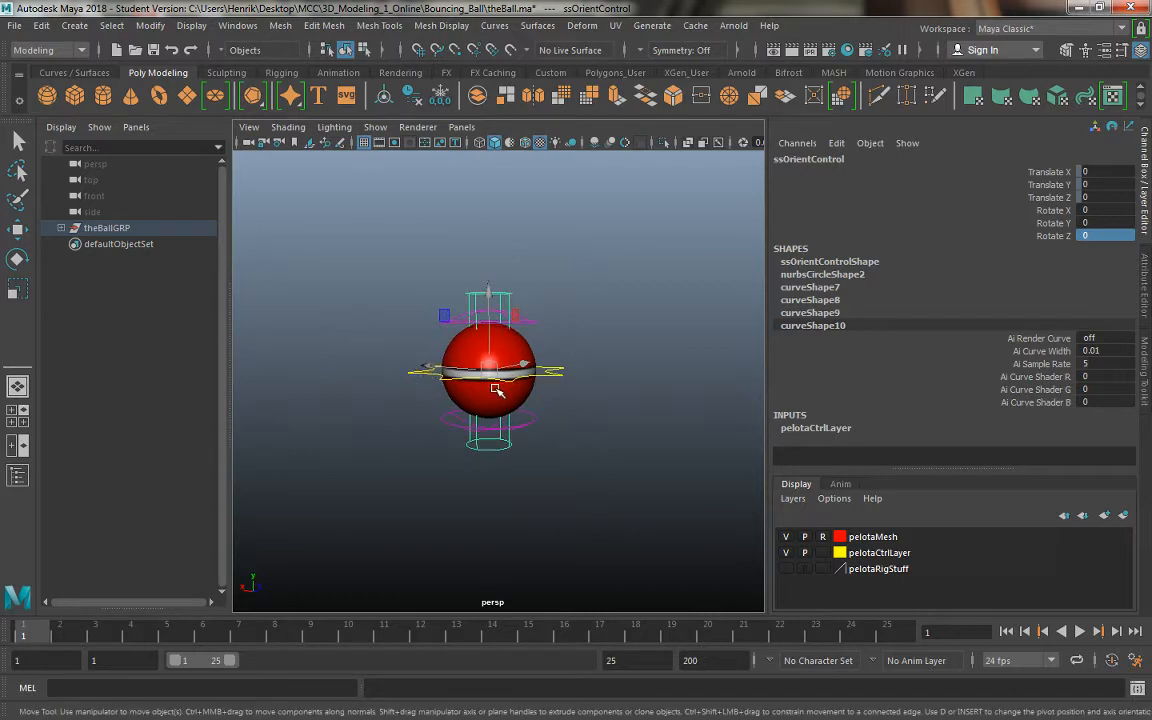
pyautogui.press('space')
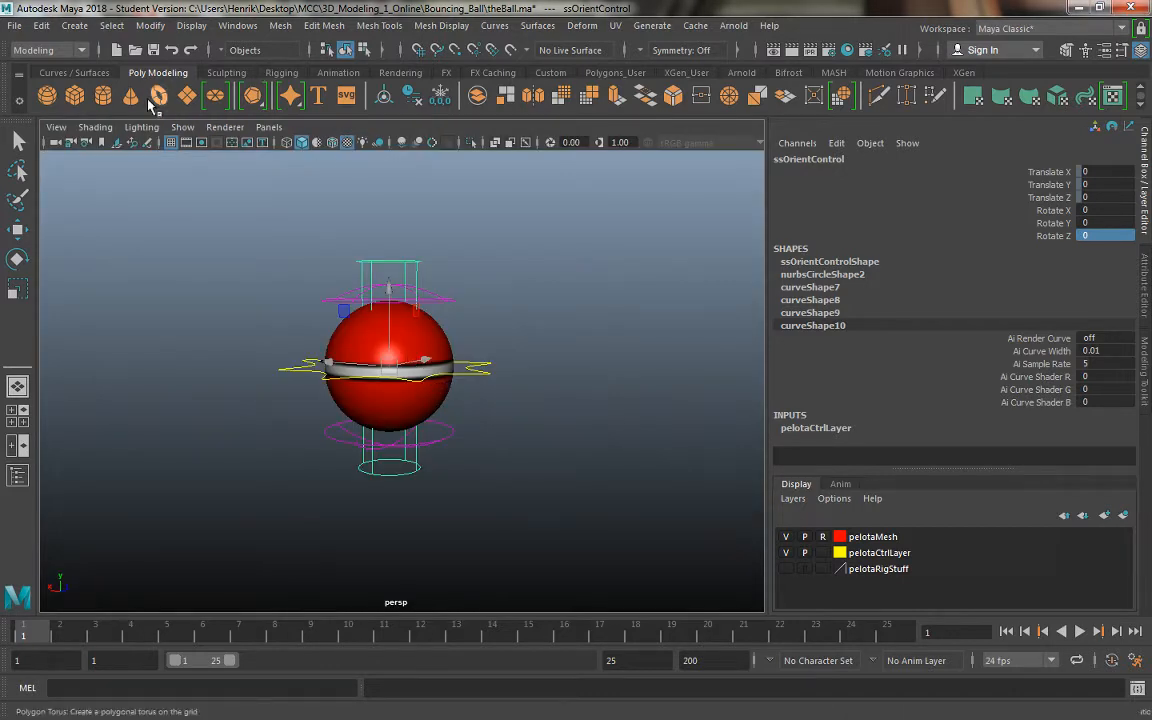
pyautogui.press('q')
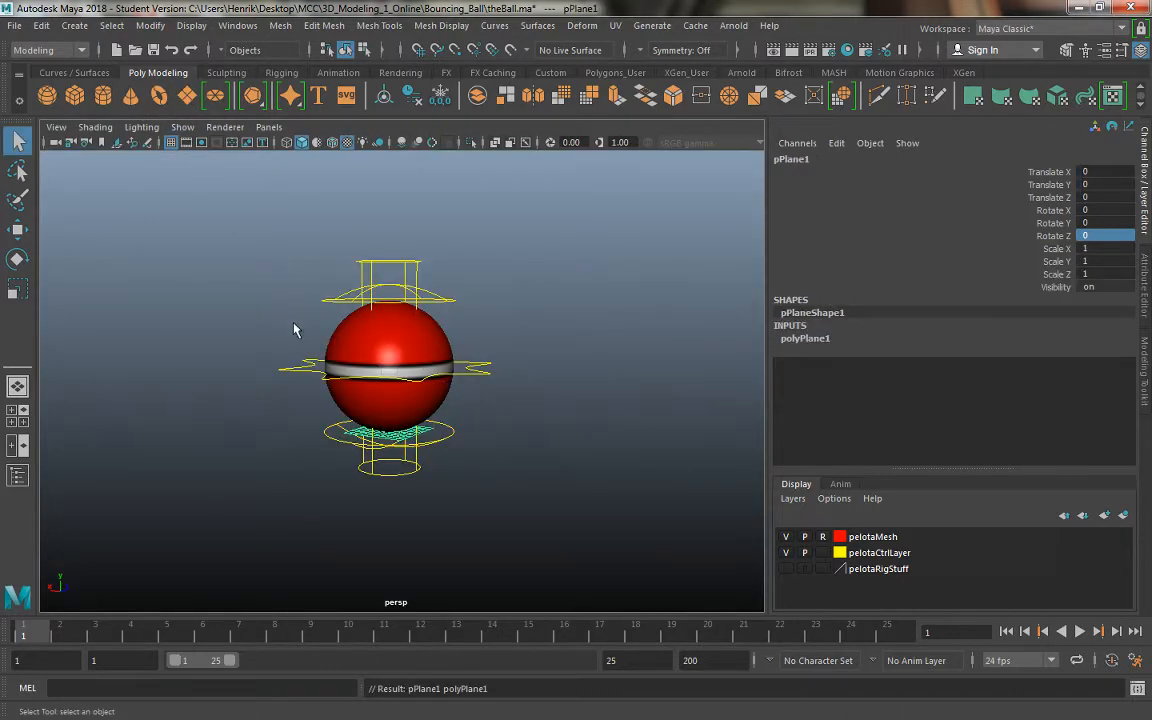
# Step: Scale the plane up uniformly into a large ground surface under the ball, and deselect it
pyautogui.keyDown('alt'); pyautogui.moveTo(293, 327); pyautogui.dragTo(247, 369); pyautogui.keyUp('alt')
pyautogui.press('r')
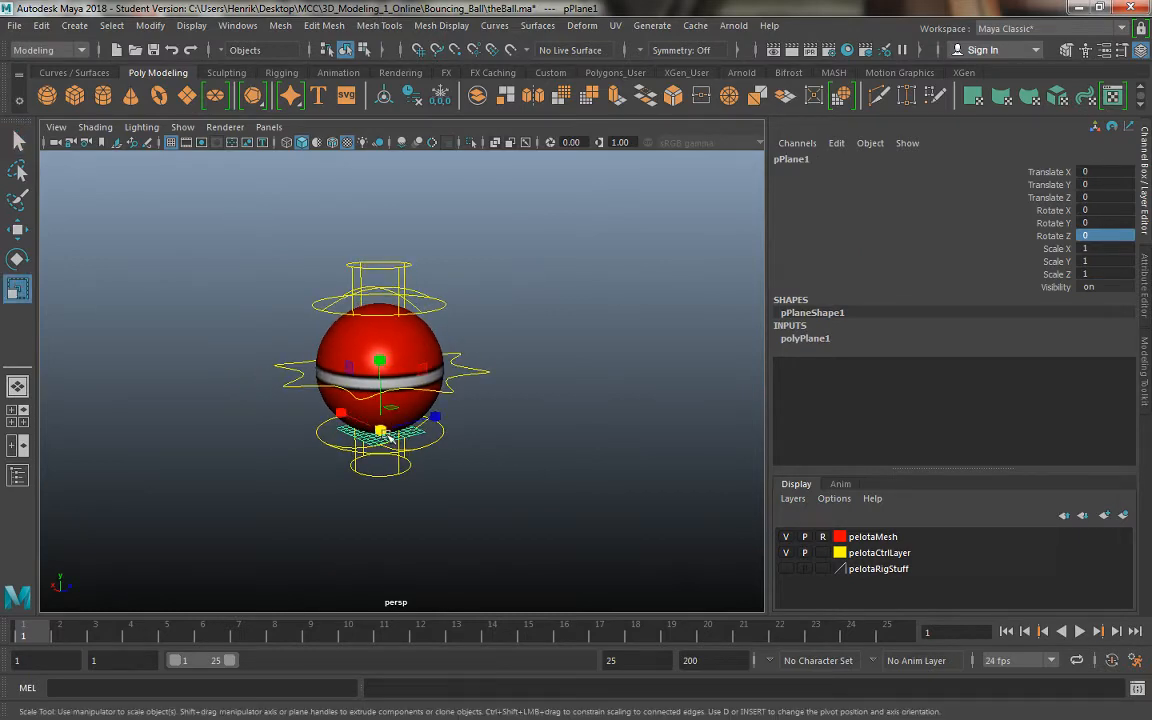
pyautogui.moveTo(381, 430); pyautogui.dragTo(1110, 612)
pyautogui.moveTo(383, 436); pyautogui.dragTo(900, 585)
pyautogui.keyDown('alt'); pyautogui.moveTo(463, 386); pyautogui.dragTo(530, 378); pyautogui.keyUp('alt')
pyautogui.click(516, 304)
pyautogui.moveTo(424, 368)
pyautogui.keyDown('alt'); pyautogui.mouseDown()
pyautogui.moveTo(414, 334)
pyautogui.moveTo(414, 354)
pyautogui.mouseUp(); pyautogui.keyUp('alt')
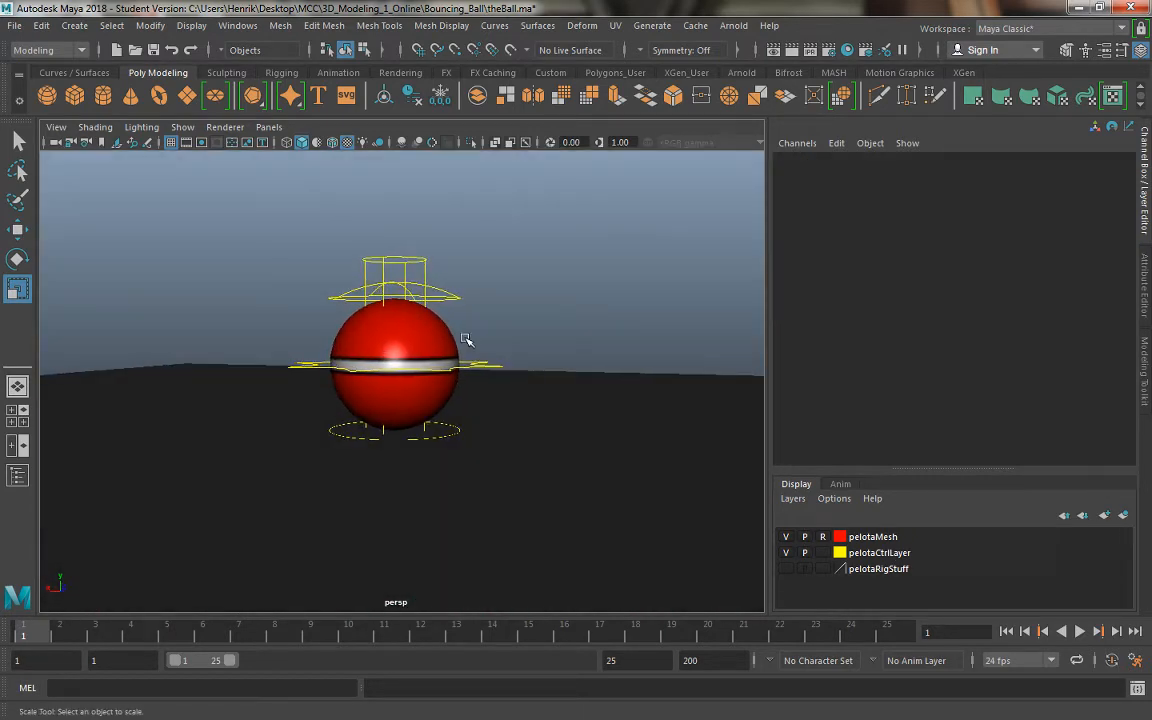
# Step: Select the ball's master control and switch from the perspective view to a full-size side view
pyautogui.click(476, 368)
pyautogui.keyDown('alt'); pyautogui.moveTo(480, 425); pyautogui.dragTo(352, 319, button='right'); pyautogui.keyUp('alt')
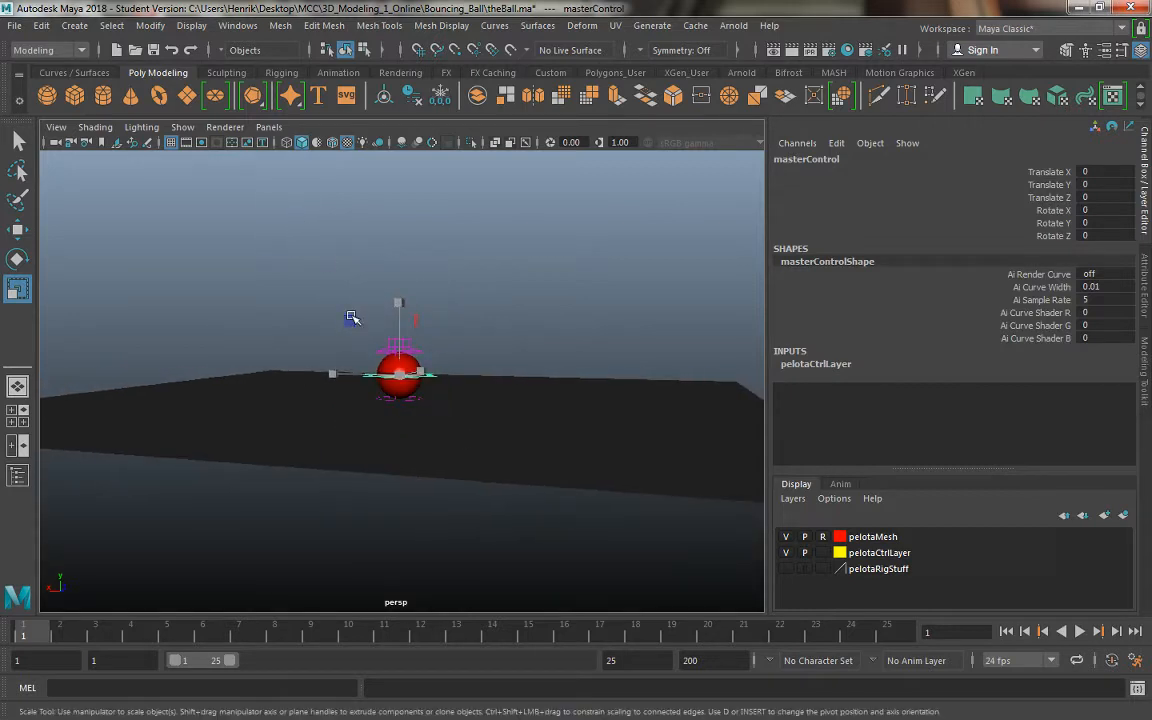
pyautogui.keyDown('alt'); pyautogui.moveTo(352, 319); pyautogui.dragTo(341, 361); pyautogui.keyUp('alt')
pyautogui.keyDown('alt'); pyautogui.moveTo(316, 426); pyautogui.dragTo(372, 420); pyautogui.keyUp('alt')
pyautogui.press('space')
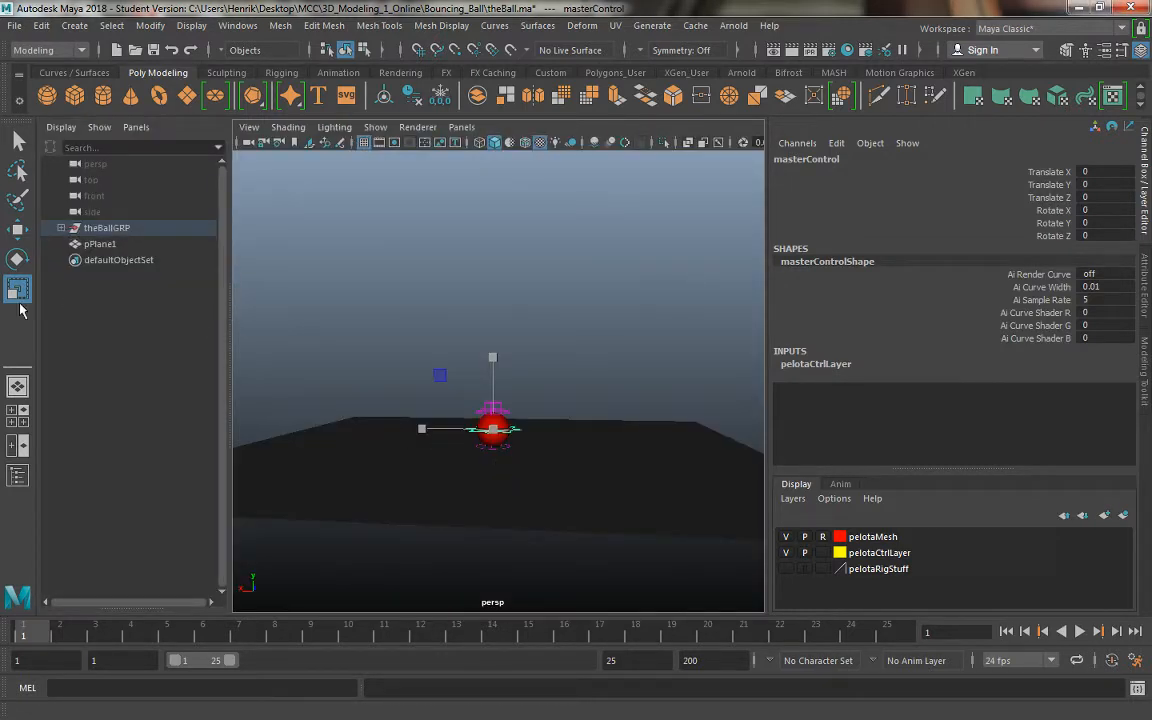
pyautogui.click(17, 411)
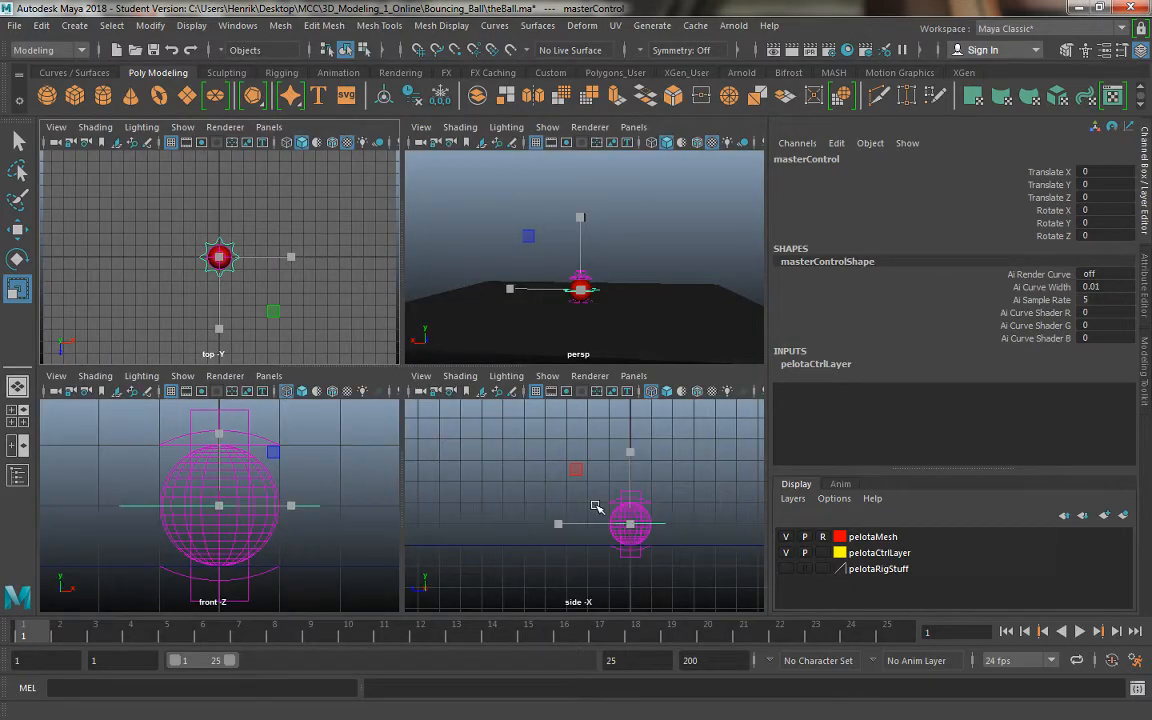
pyautogui.press('space')
# Step: Raise the master control to about 7.879 in Translate Y and set a key at frame 1
pyautogui.press('w')
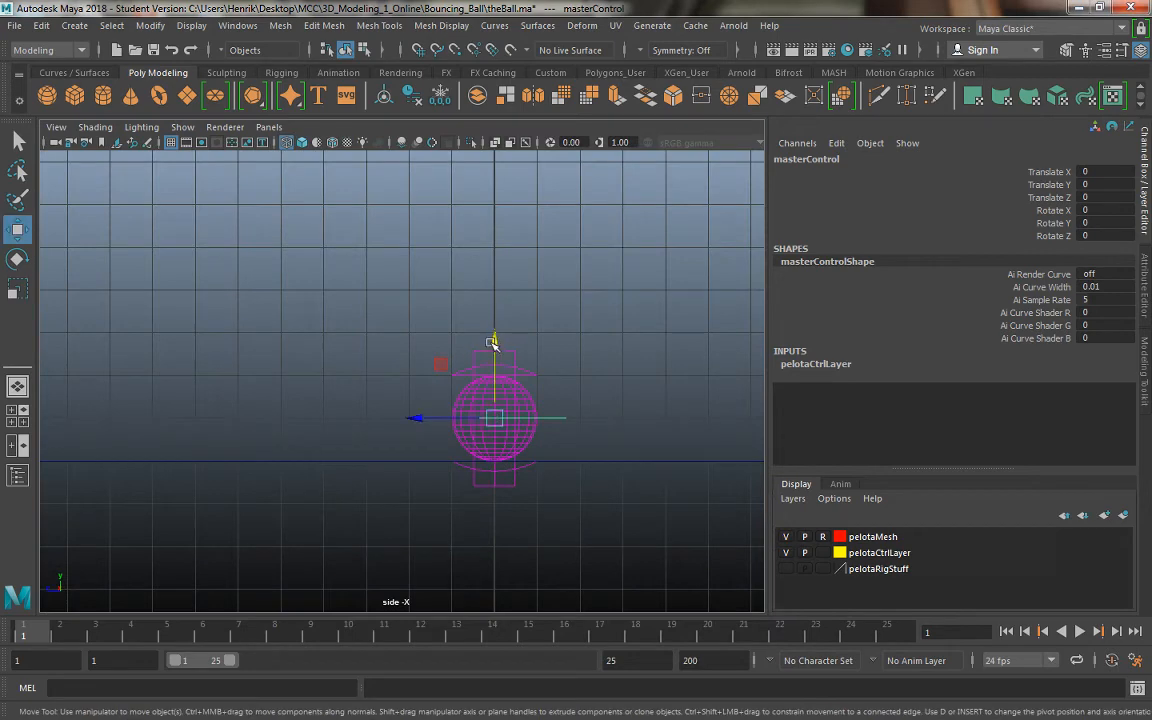
pyautogui.moveTo(498, 377); pyautogui.dragTo(494, 142)
pyautogui.moveTo(473, 99); pyautogui.dragTo(447, 3)
pyautogui.scroll(-3, 478, 402)
pyautogui.keyDown('alt'); pyautogui.moveTo(474, 398); pyautogui.dragTo(466, 463, button='middle'); pyautogui.keyUp('alt')
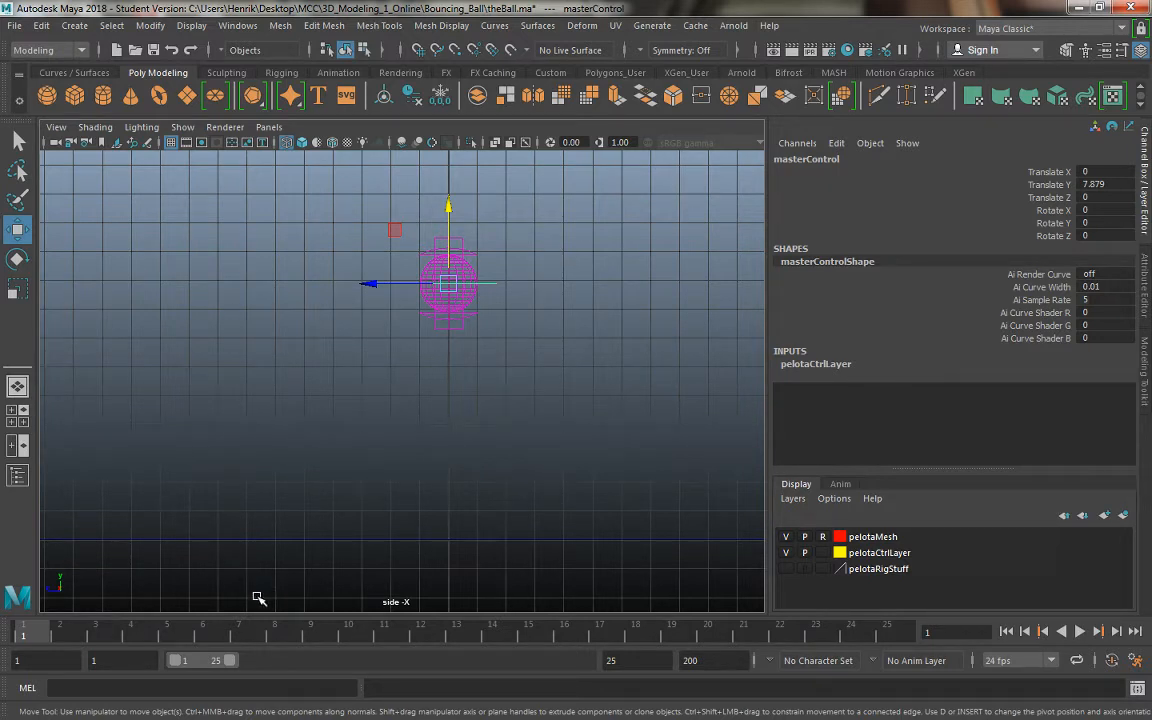
pyautogui.press('s')
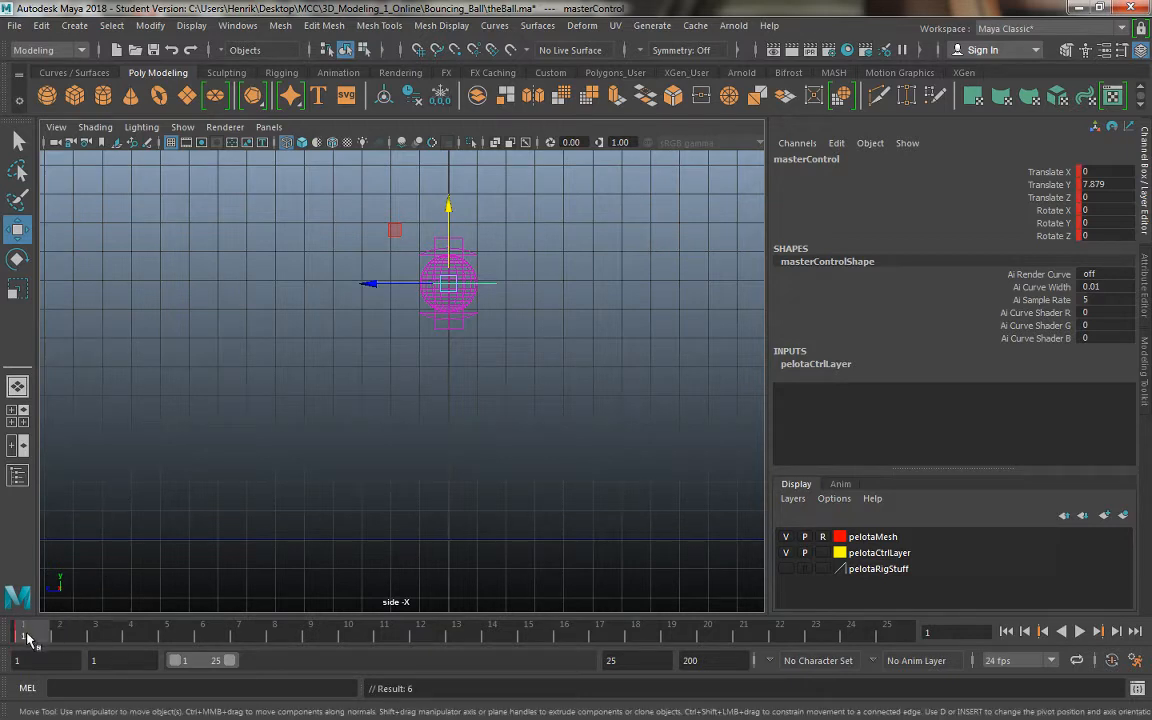
# Step: At frame 12, lower the master control to about 0.003 in Translate Y so the ball meets the ground, and set a key
pyautogui.hotkey('alt', 'v')
pyautogui.click(82, 636)
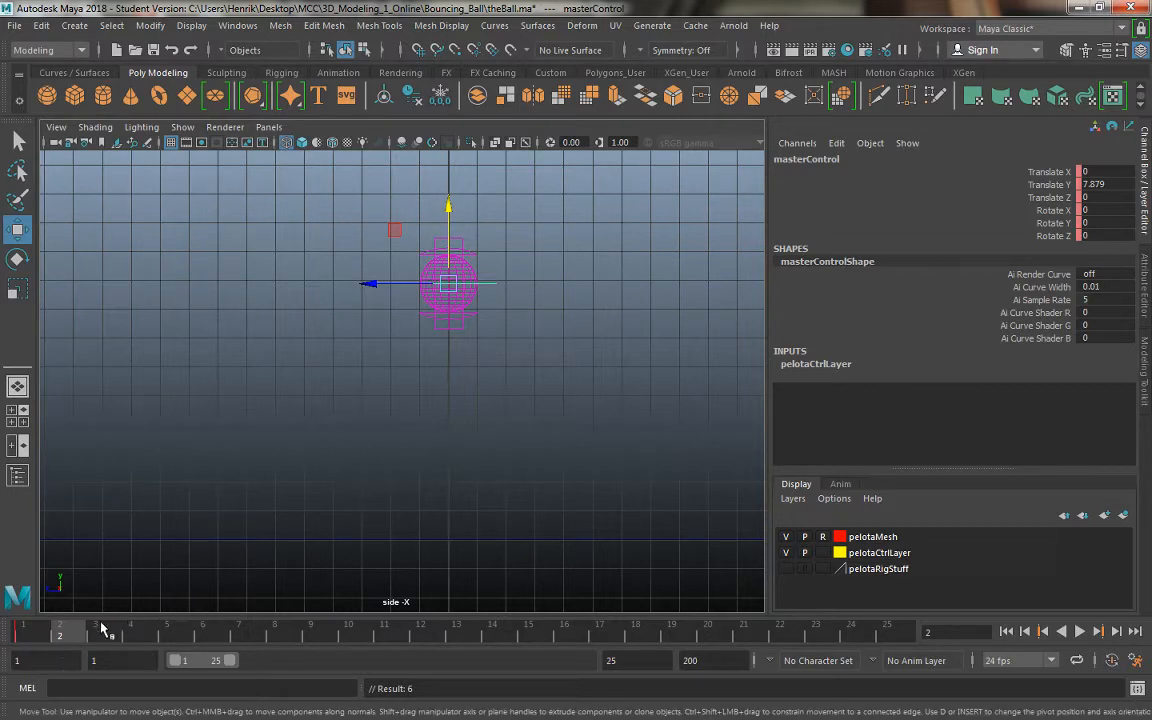
pyautogui.moveTo(76, 636); pyautogui.dragTo(420, 644)
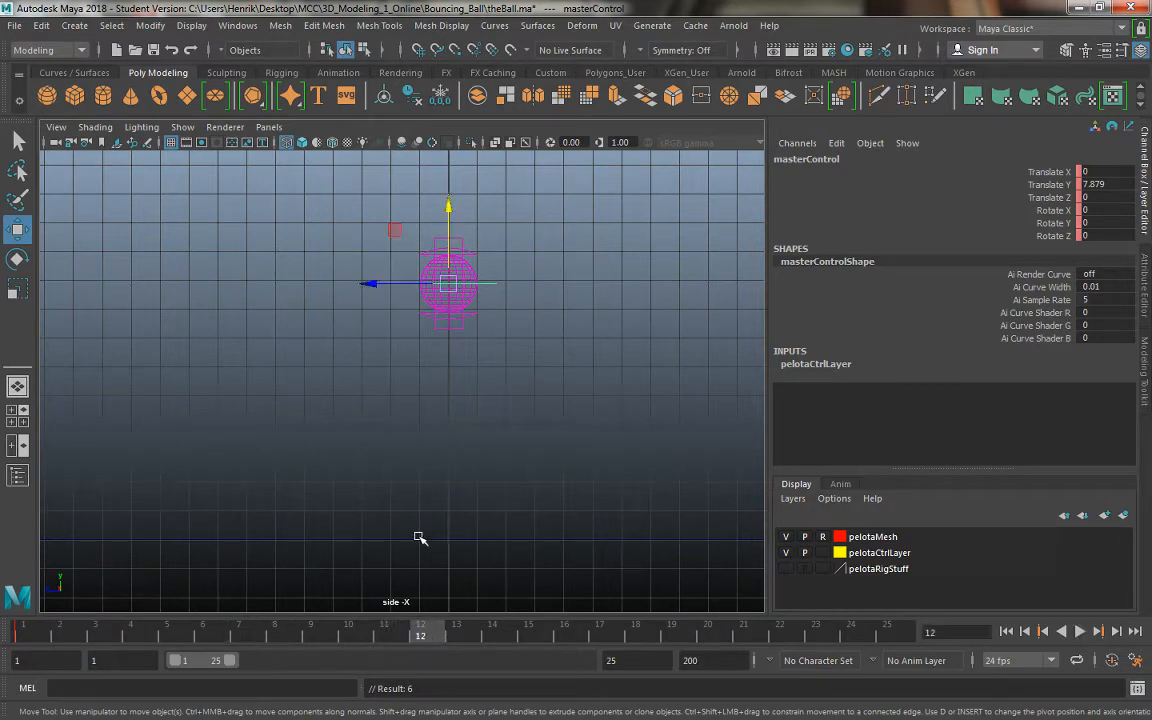
pyautogui.moveTo(448, 203); pyautogui.dragTo(463, 371)
pyautogui.hotkey('ctrl', 'z')
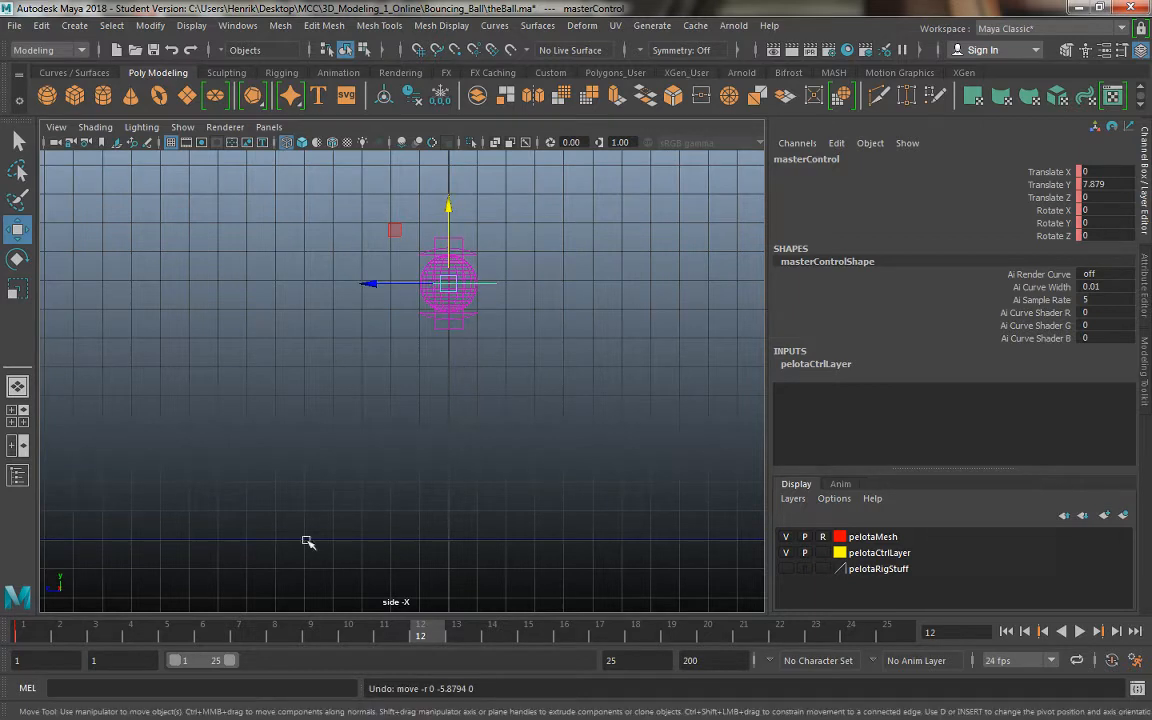
pyautogui.moveTo(448, 205); pyautogui.dragTo(465, 429)
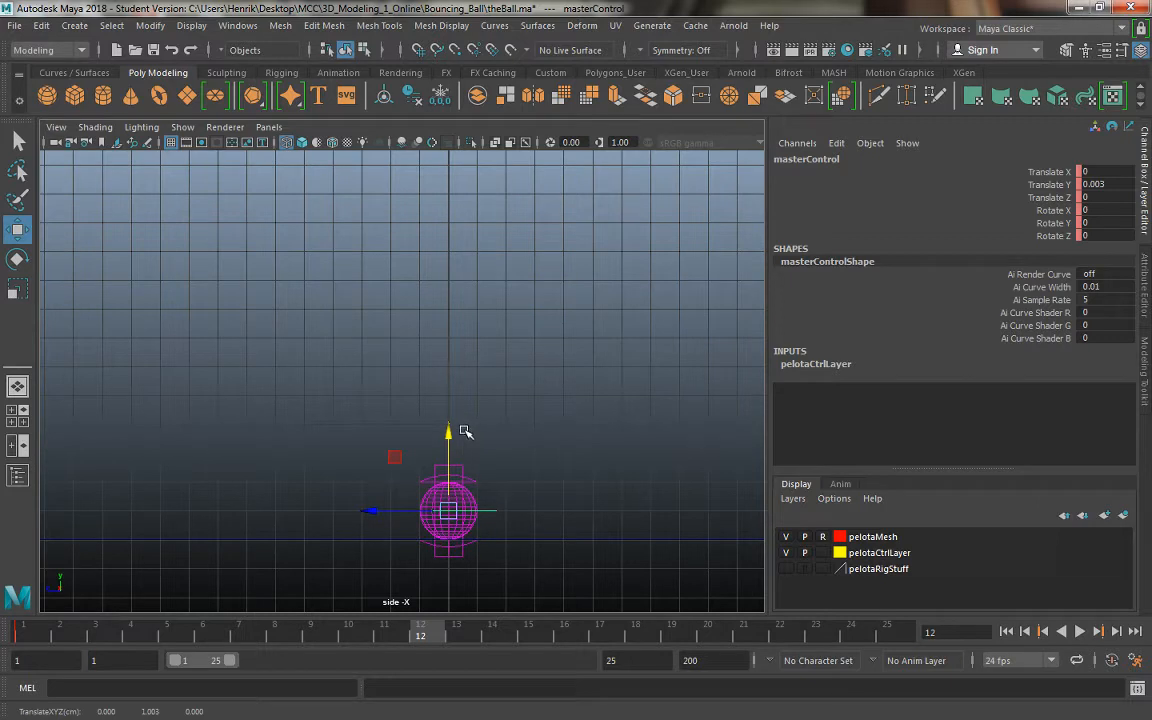
pyautogui.press('s')
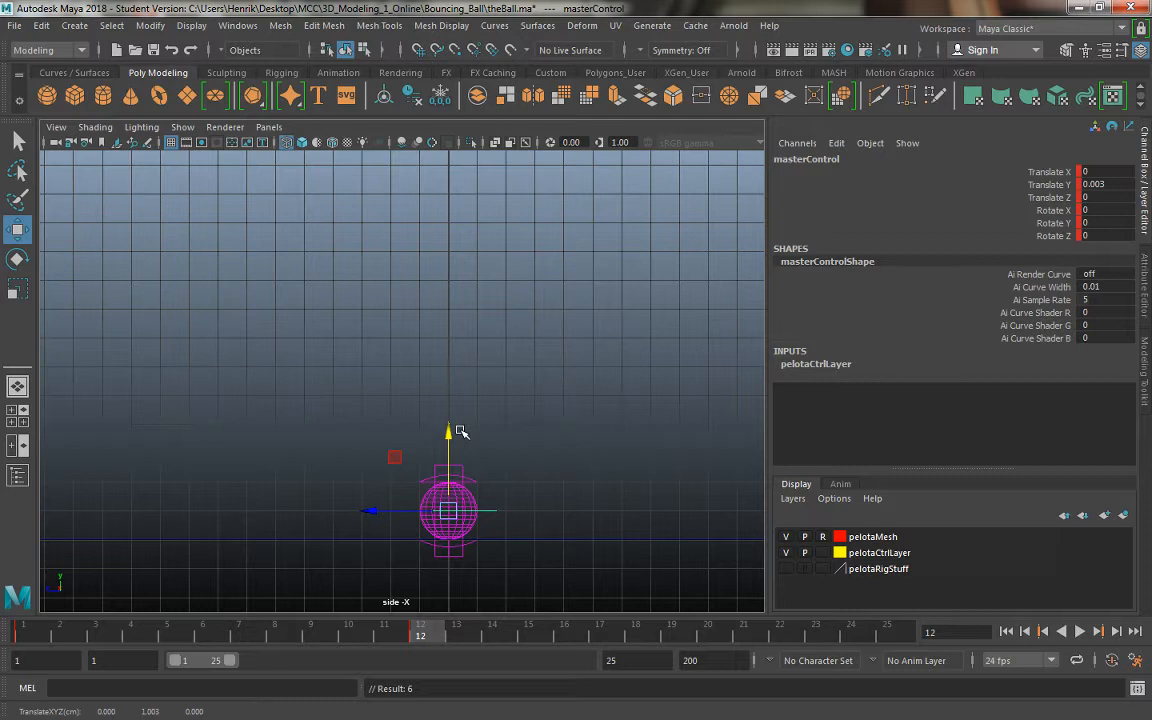
# Step: Select the upper squash control and the ssOrientControl in turn to check whether they have keys
pyautogui.keyDown('alt'); pyautogui.moveTo(470, 352); pyautogui.dragTo(462, 334, button='middle'); pyautogui.keyUp('alt')
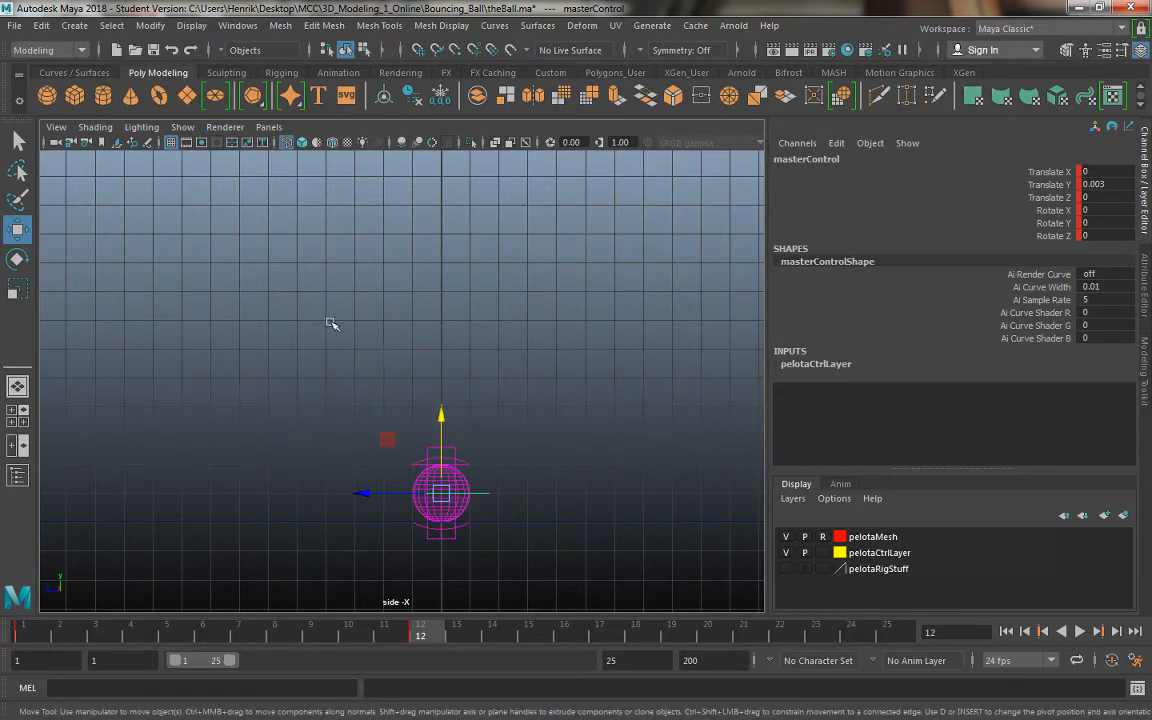
pyautogui.click(466, 460)
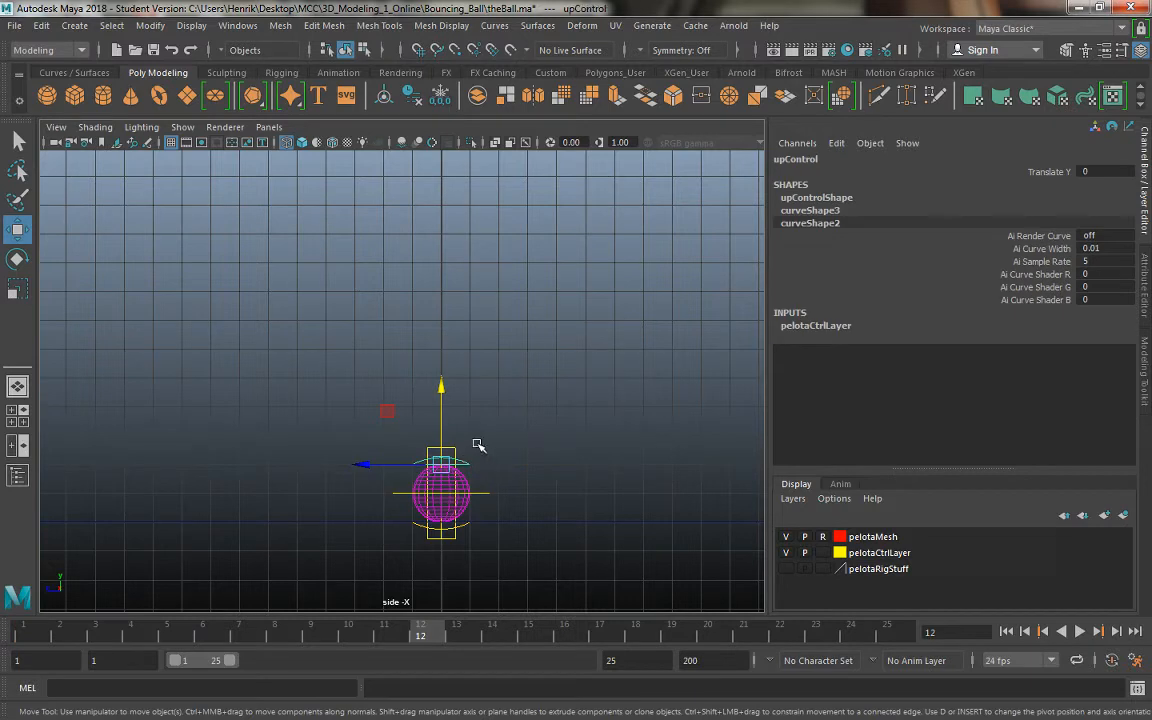
pyautogui.click(457, 448)
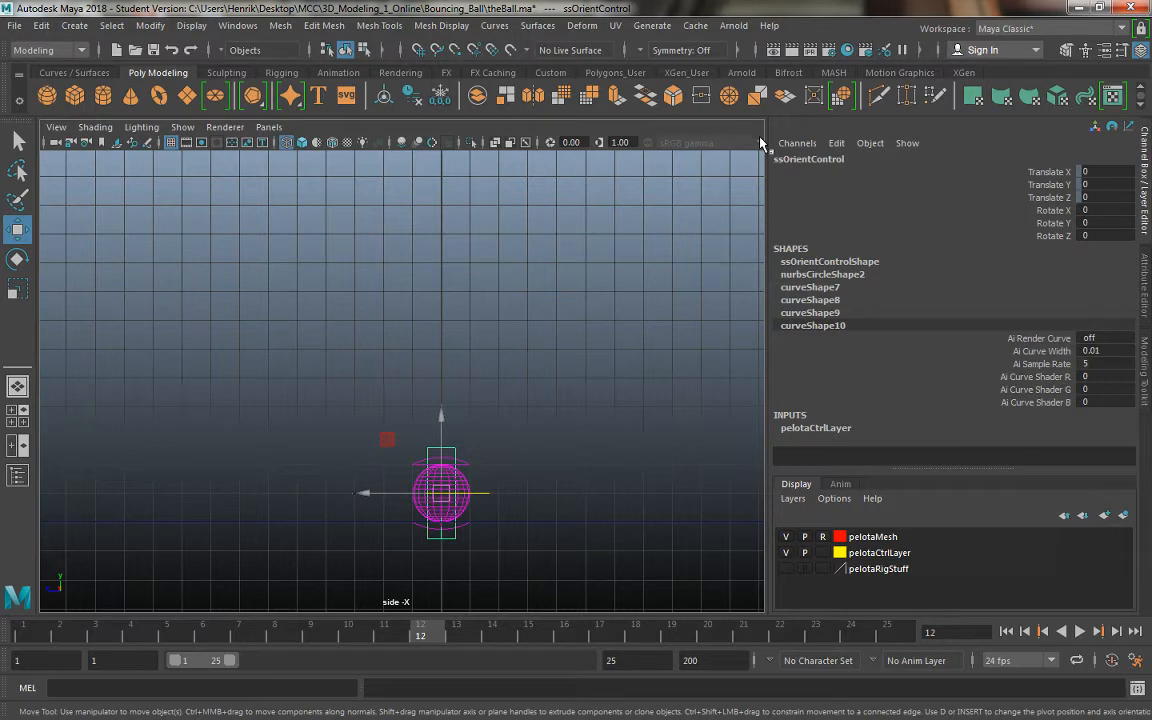
# Step: Scrub the ball's drop between frames 1 and 12, and preview it in textured shading before restoring wireframe
pyautogui.hotkey('alt', 'v')
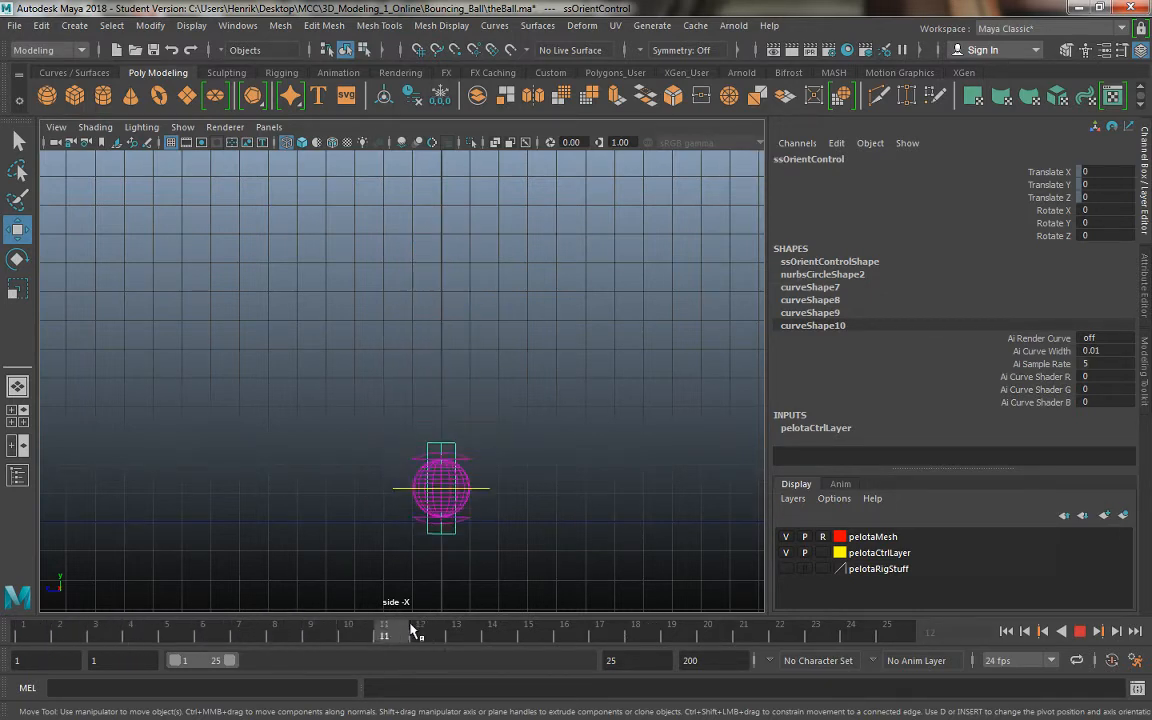
pyautogui.moveTo(264, 625)
pyautogui.mouseDown()
pyautogui.moveTo(422, 624)
pyautogui.moveTo(18, 618)
pyautogui.mouseUp()
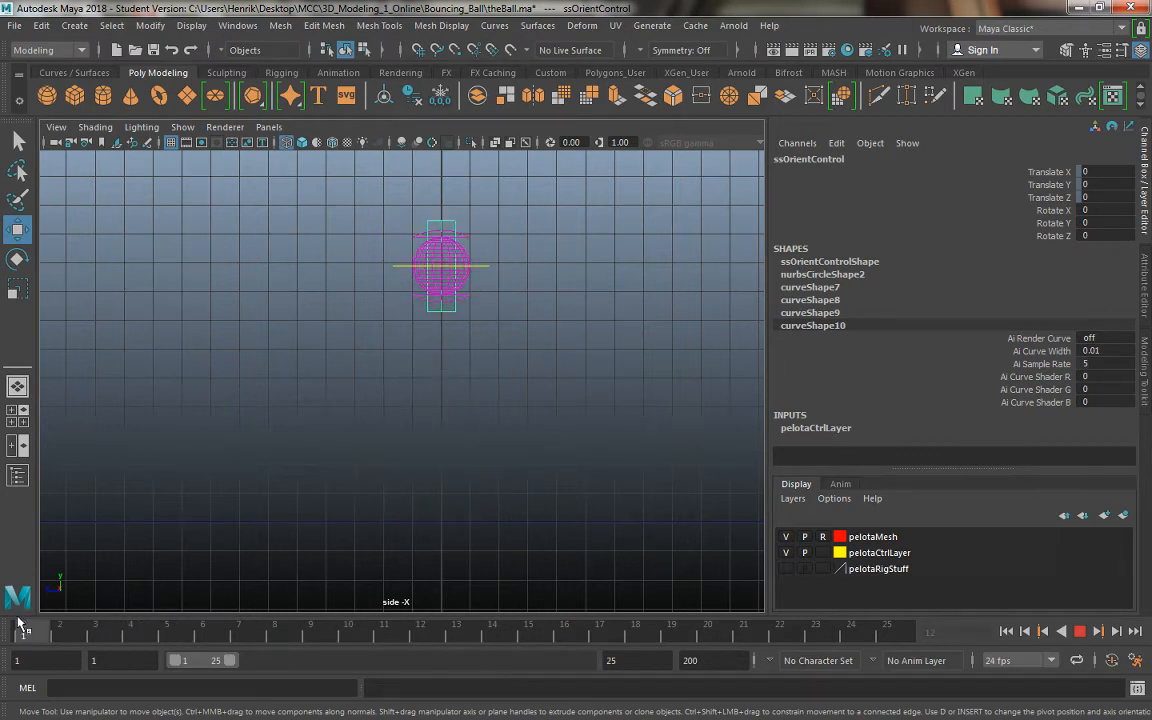
pyautogui.moveTo(355, 625); pyautogui.dragTo(407, 630)
pyautogui.press('5')
pyautogui.press('6')
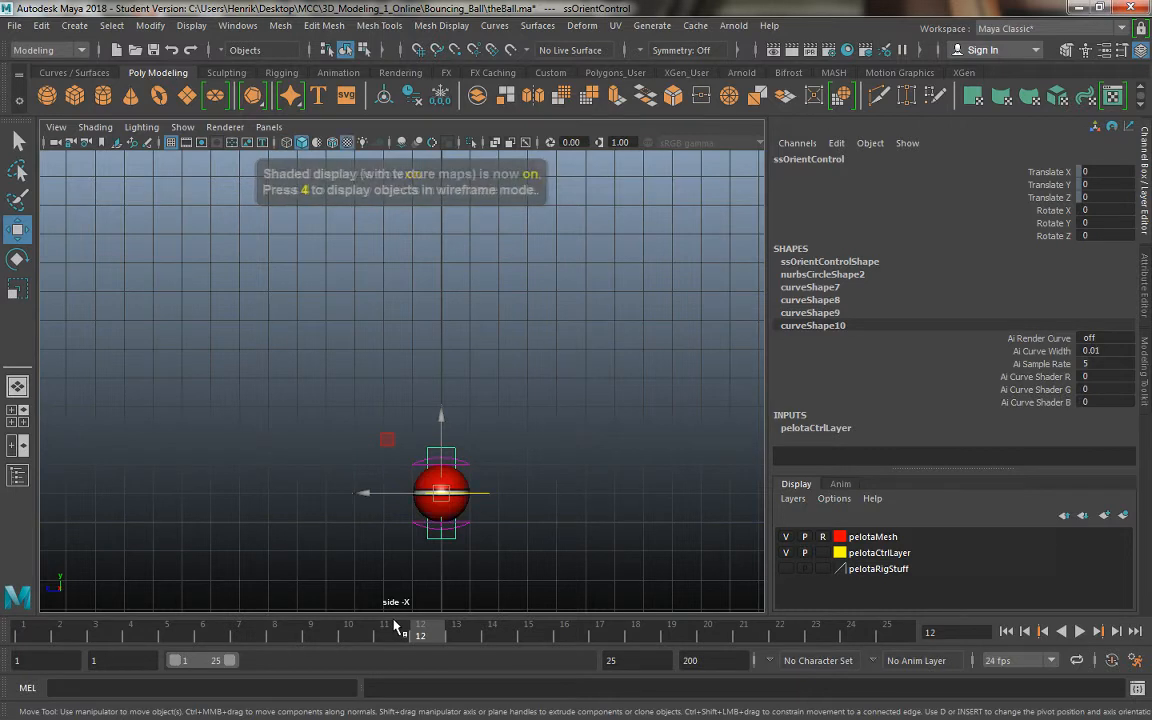
pyautogui.press('4')
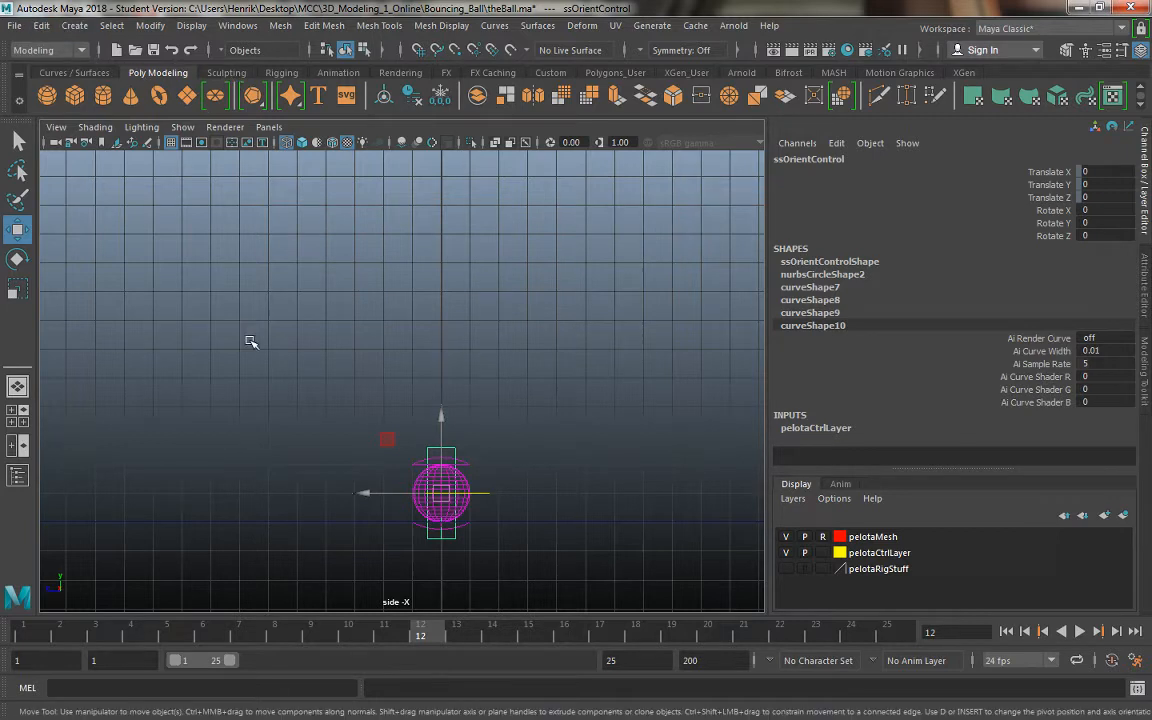
# Step: Deselect the controls, return to frame 1 and switch to a full-size perspective view
pyautogui.click(383, 399)
pyautogui.click(45, 628)
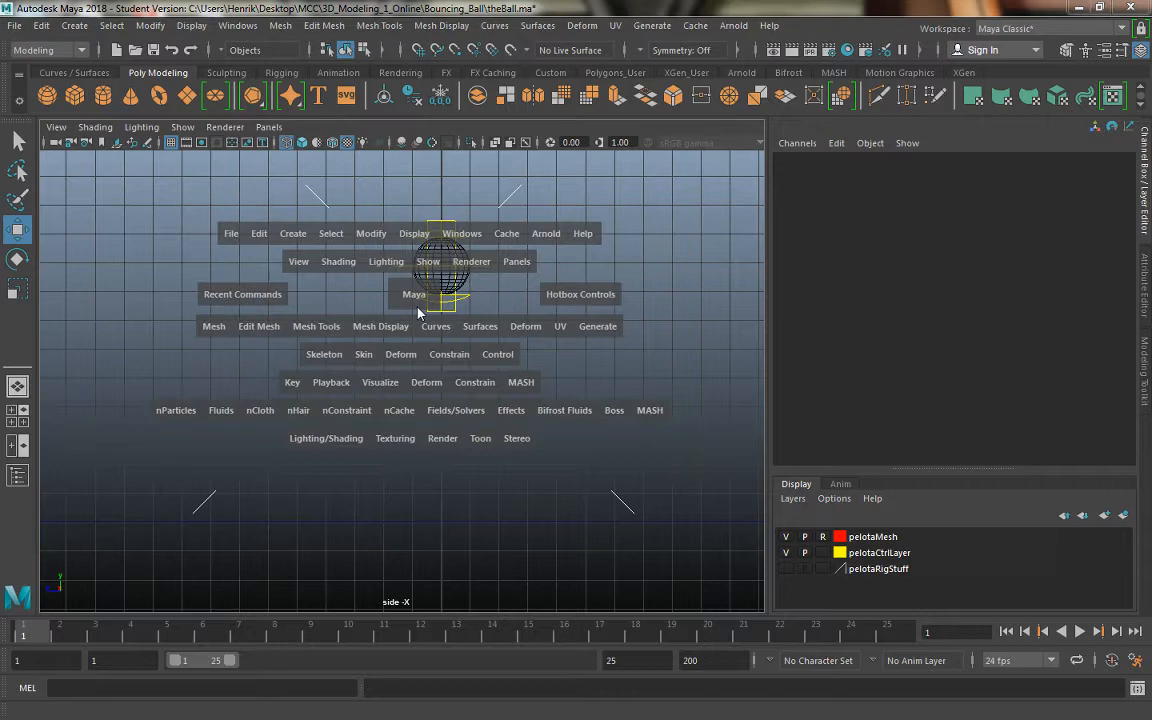
pyautogui.press('space')
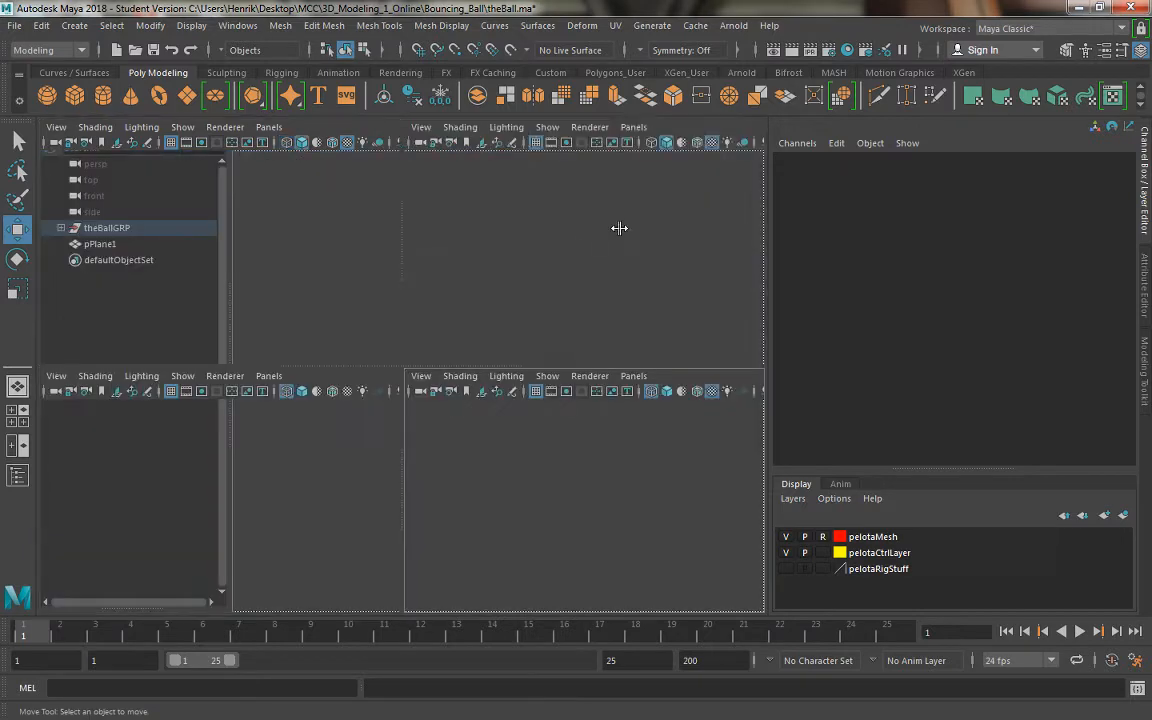
pyautogui.press('space')
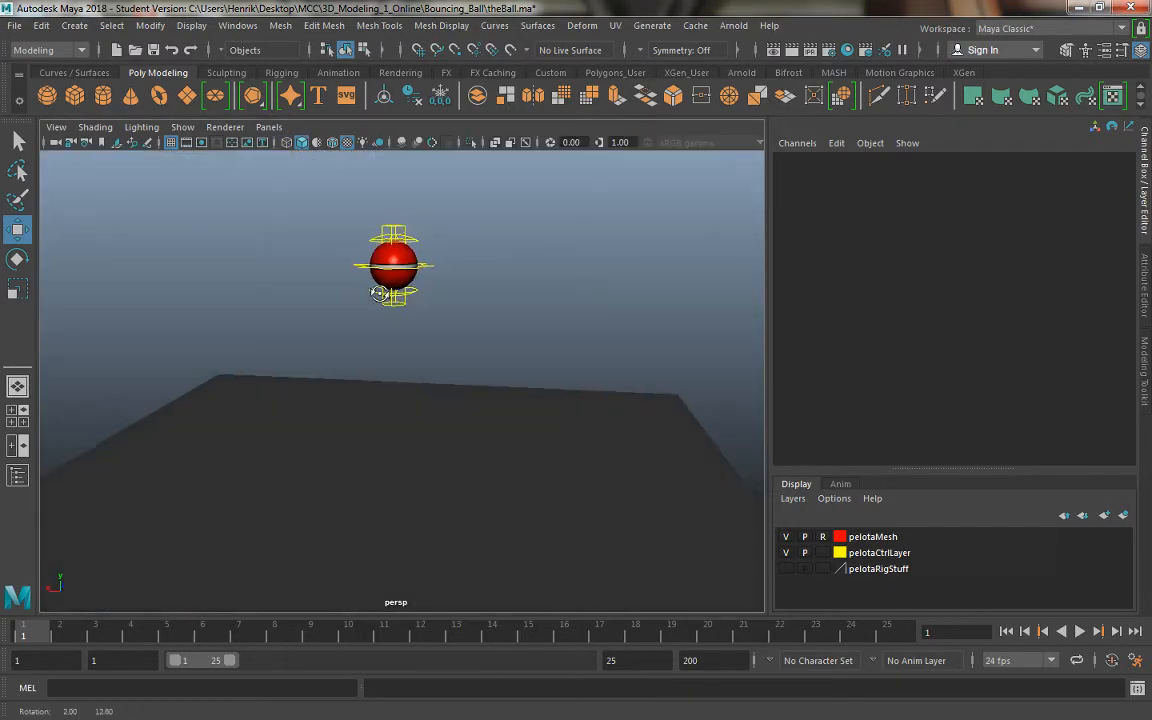
# Step: Select the ball's lower, orientation, master and upper controls together
pyautogui.keyDown('alt'); pyautogui.moveTo(375, 290); pyautogui.dragTo(390, 322); pyautogui.keyUp('alt')
pyautogui.keyDown('alt'); pyautogui.moveTo(390, 322); pyautogui.dragTo(452, 390, button='right'); pyautogui.keyUp('alt')
pyautogui.keyDown('alt'); pyautogui.moveTo(445, 310); pyautogui.dragTo(445, 411, button='middle'); pyautogui.keyUp('alt')
pyautogui.click(459, 327)
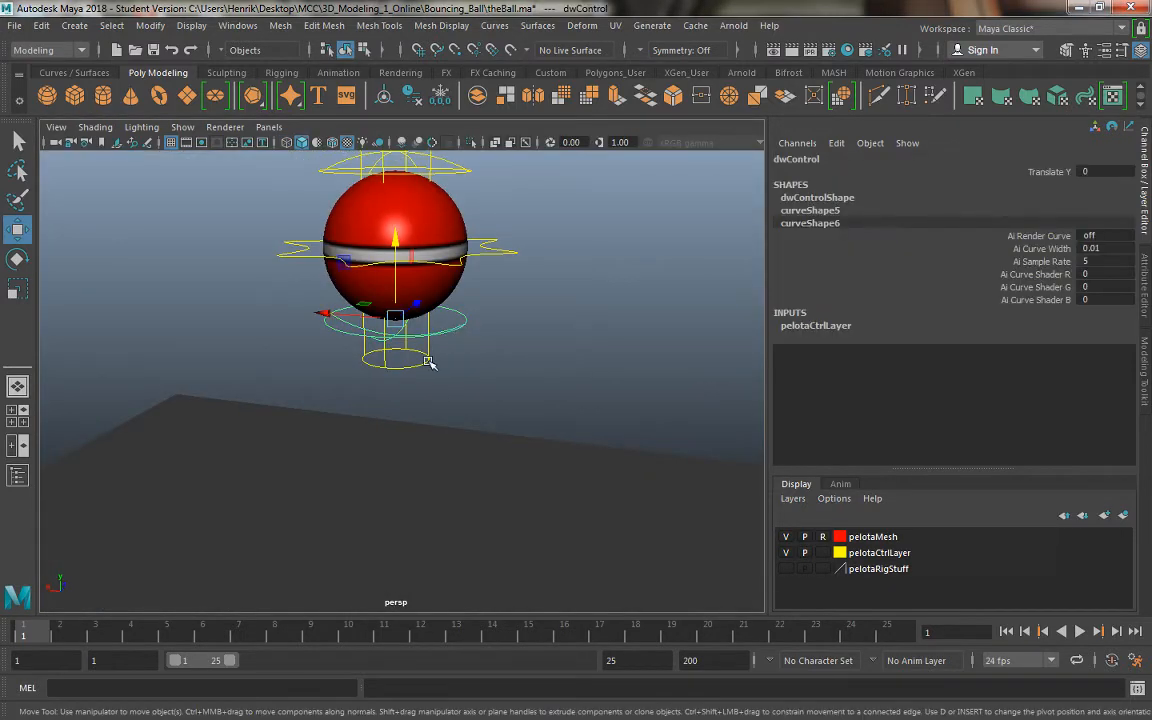
pyautogui.keyDown('shift'); pyautogui.click(429, 359); pyautogui.keyUp('shift')
pyautogui.keyDown('shift'); pyautogui.click(503, 252); pyautogui.keyUp('shift')
pyautogui.keyDown('shift'); pyautogui.click(466, 170); pyautogui.keyUp('shift')
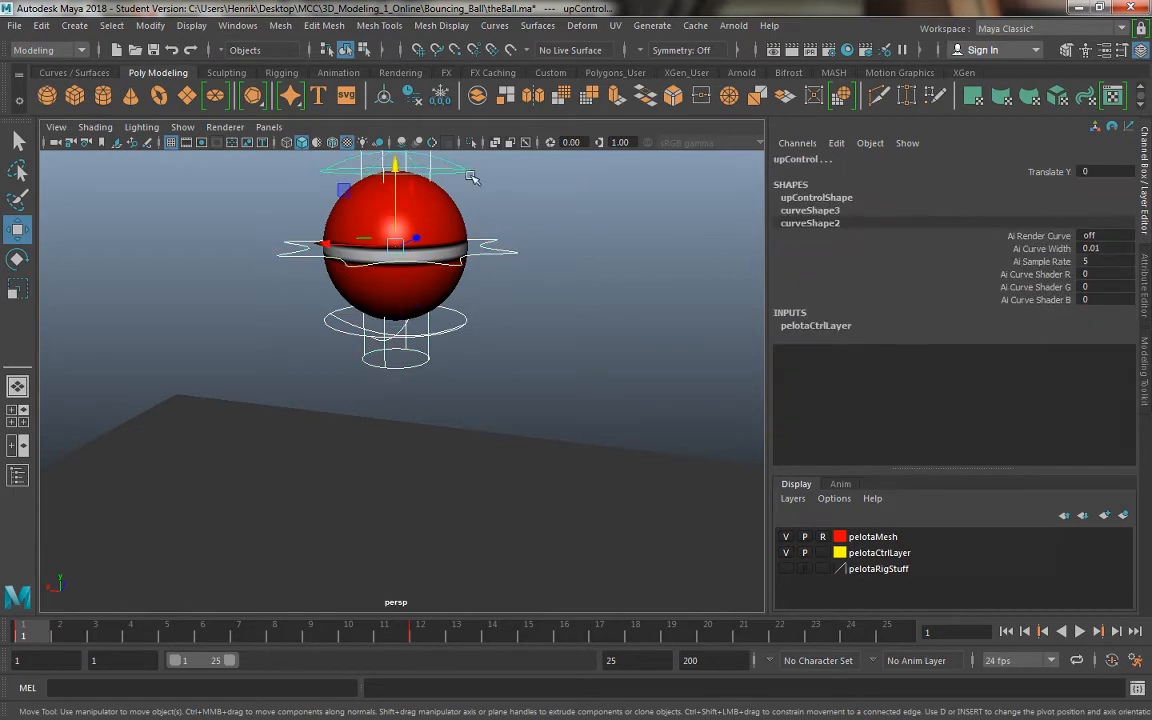
pyautogui.keyDown('alt'); pyautogui.moveTo(530, 237); pyautogui.dragTo(545, 342, button='middle'); pyautogui.keyUp('alt')
pyautogui.keyDown('alt'); pyautogui.moveTo(542, 376); pyautogui.dragTo(555, 354); pyautogui.keyUp('alt')
pyautogui.keyDown('alt'); pyautogui.moveTo(555, 354); pyautogui.dragTo(525, 336, button='right'); pyautogui.keyUp('alt')
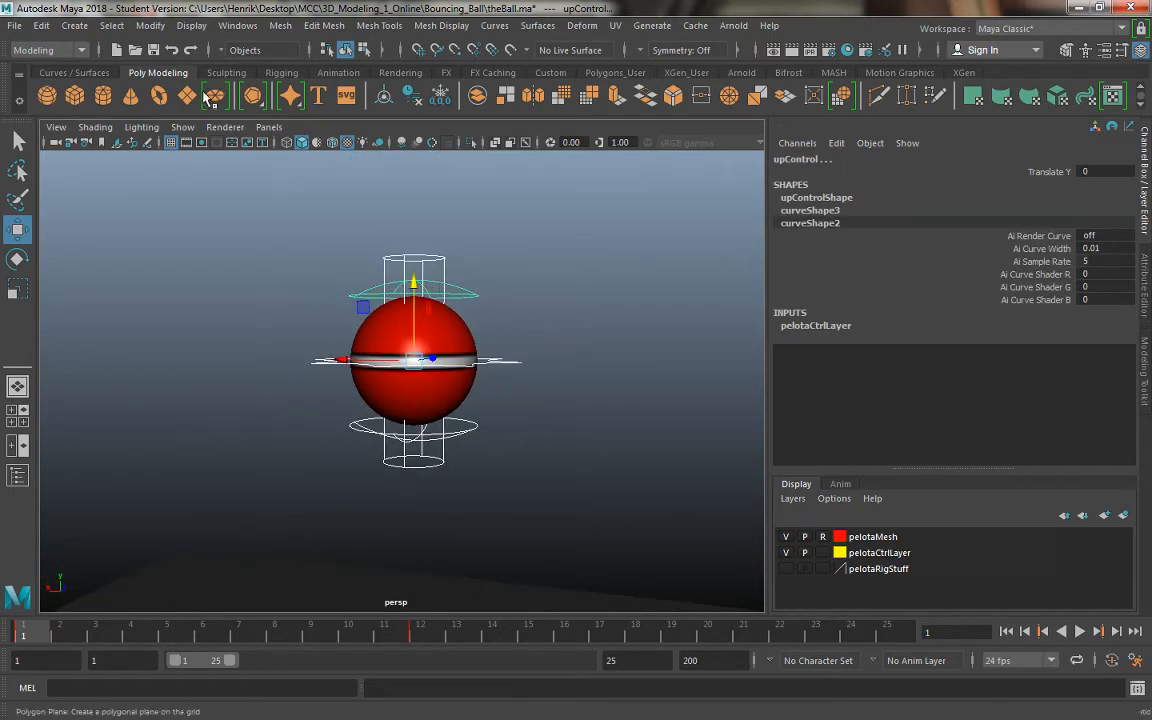
# Step: Display the Custom shelf
pyautogui.click(78, 27)
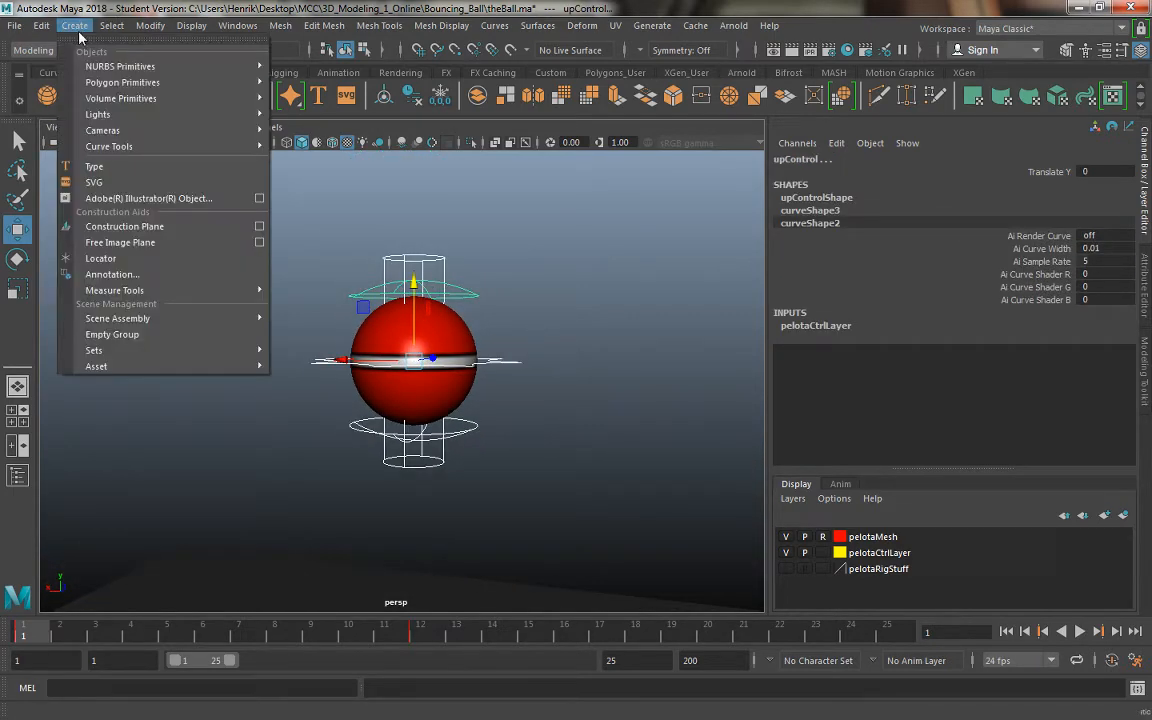
pyautogui.press('Escape')
pyautogui.click(968, 74)
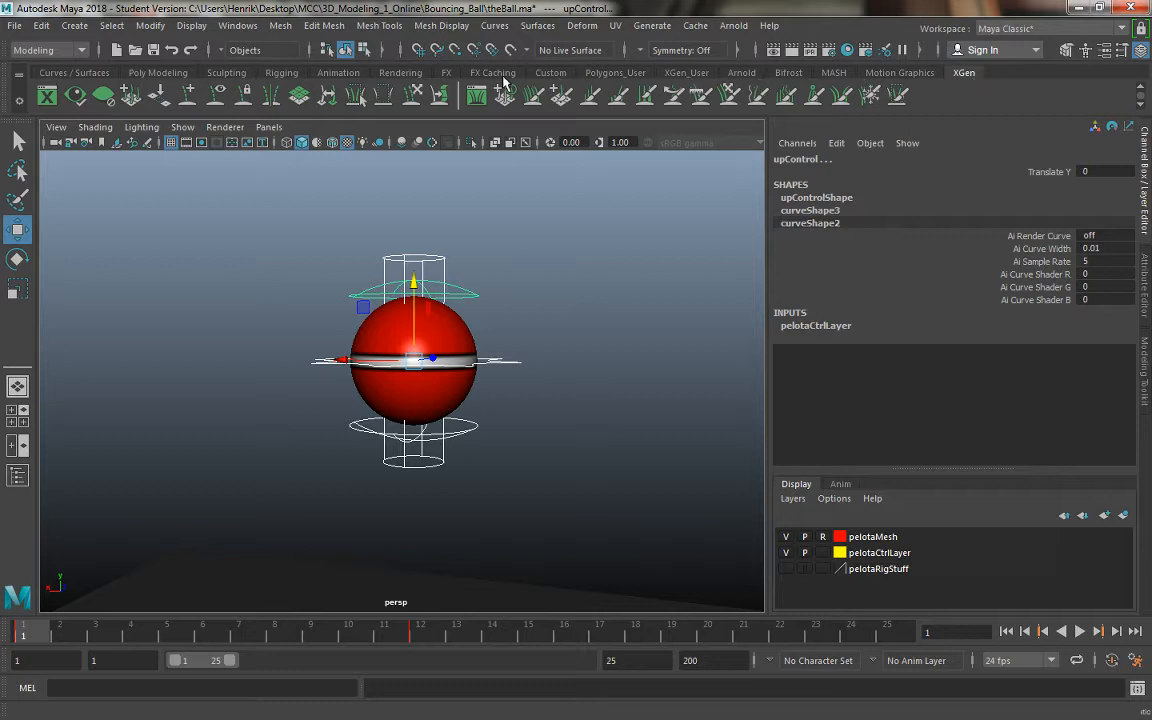
pyautogui.click(553, 74)
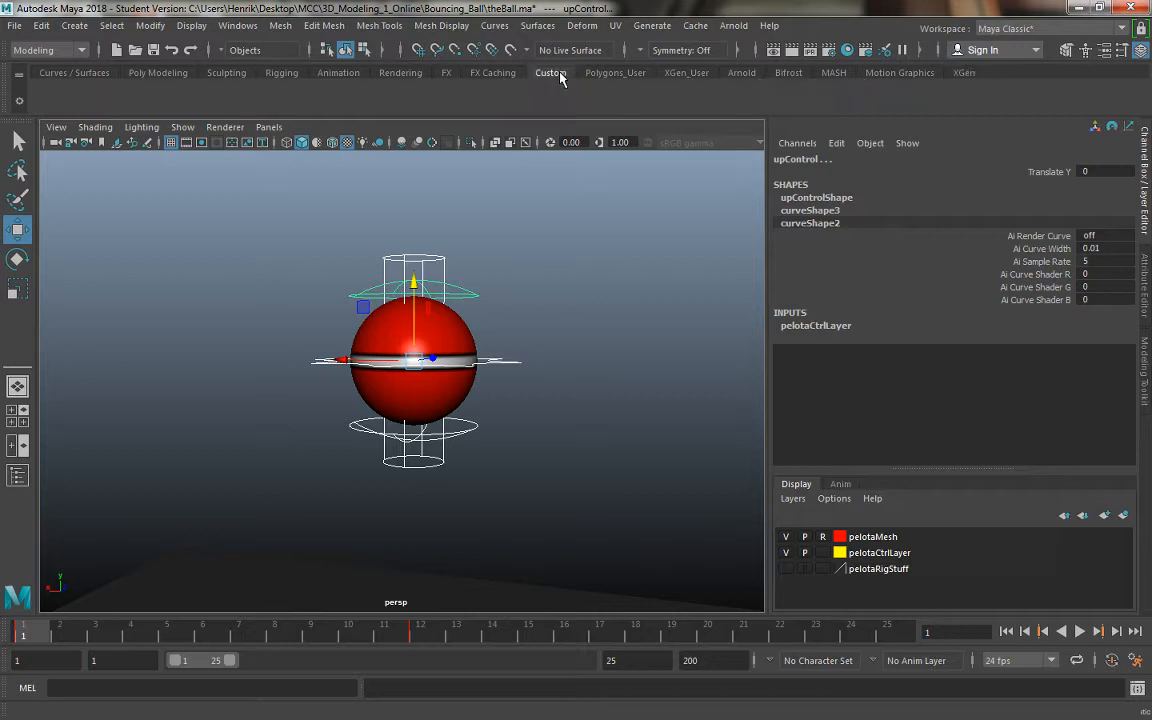
# Step: Create a quick select set named ALL from the selected controls and add it to the Custom shelf
pyautogui.click(80, 27)
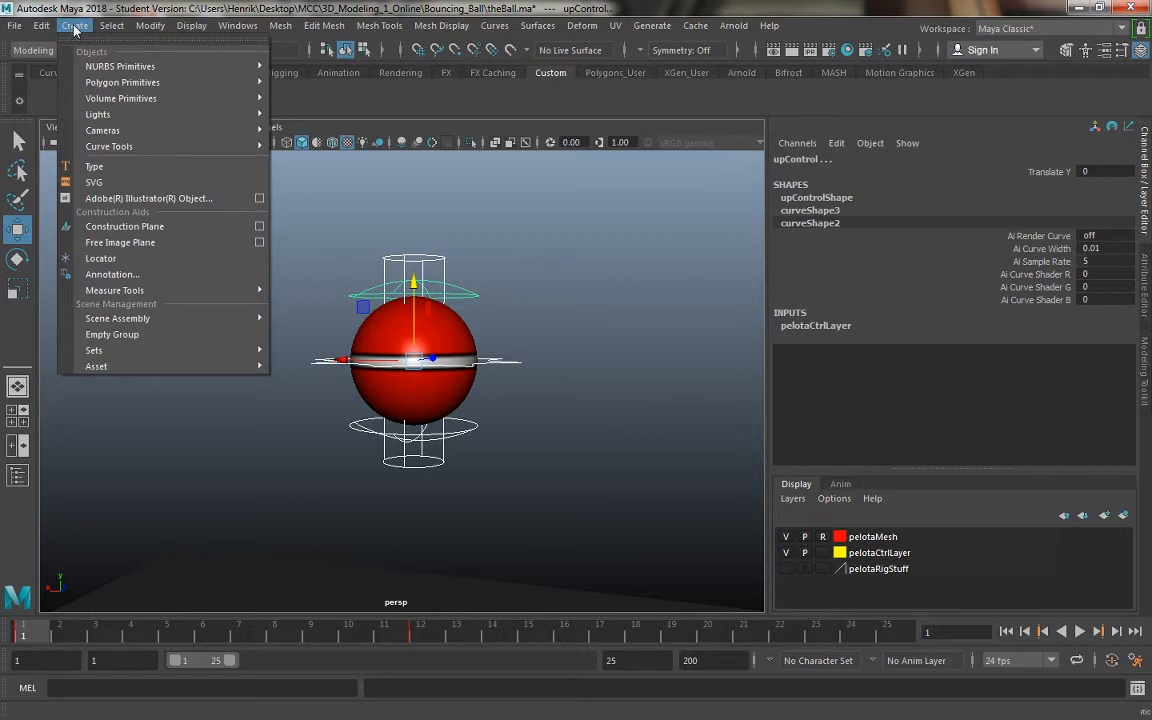
pyautogui.moveTo(140, 355)
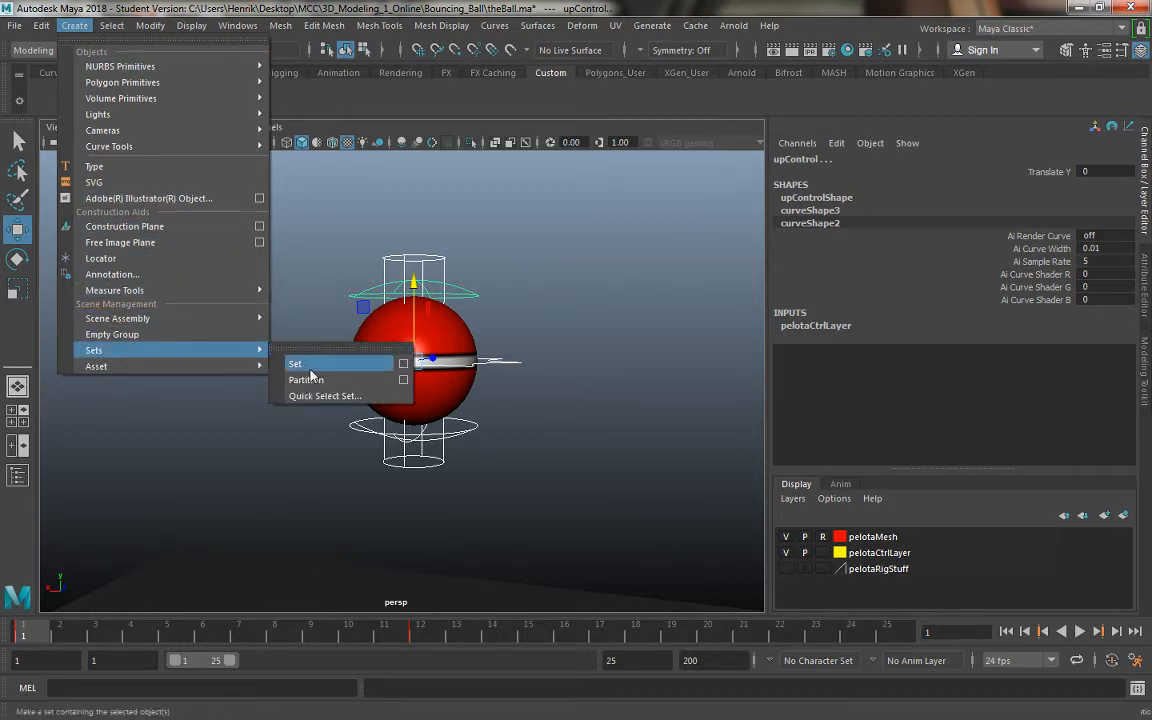
pyautogui.click(376, 397)
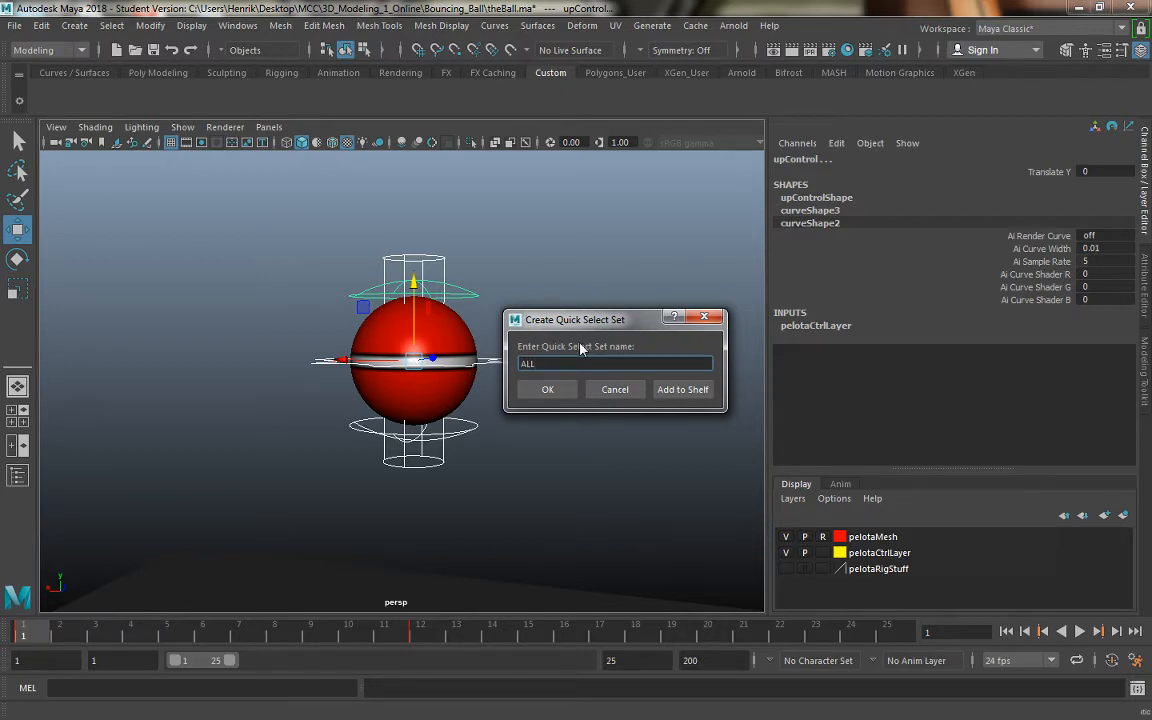
pyautogui.click(683, 389)
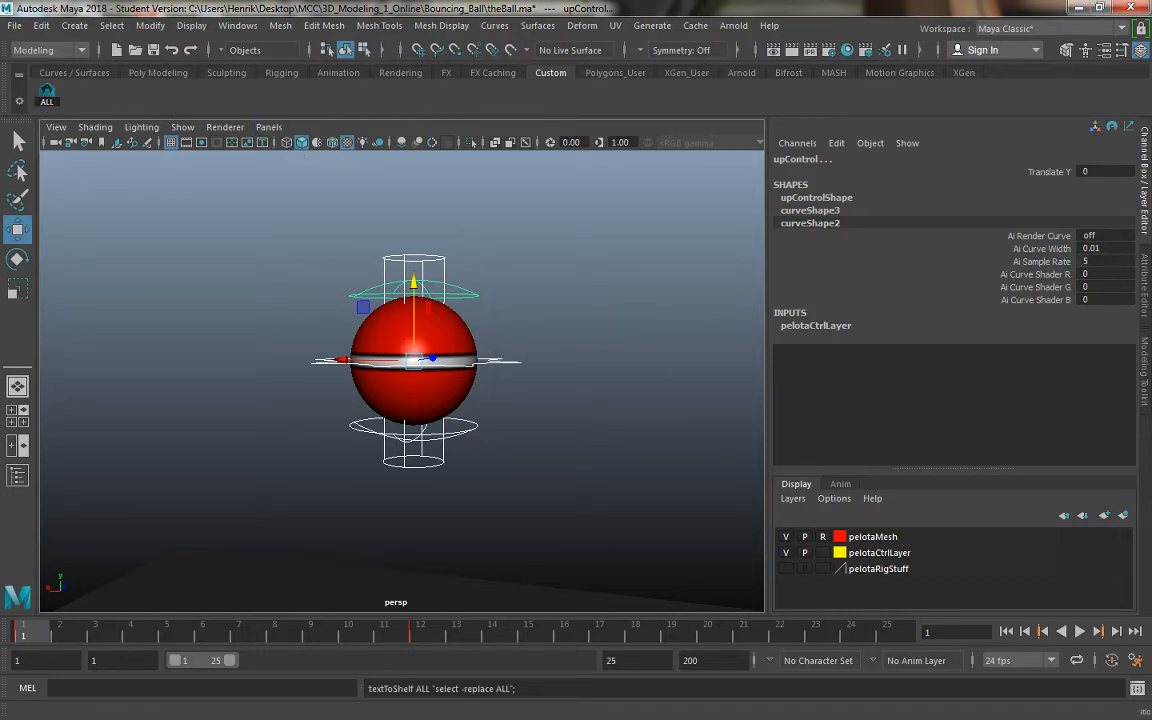
# Step: Select every rig control with the ALL set and key them at frame 1
pyautogui.click(47, 95)
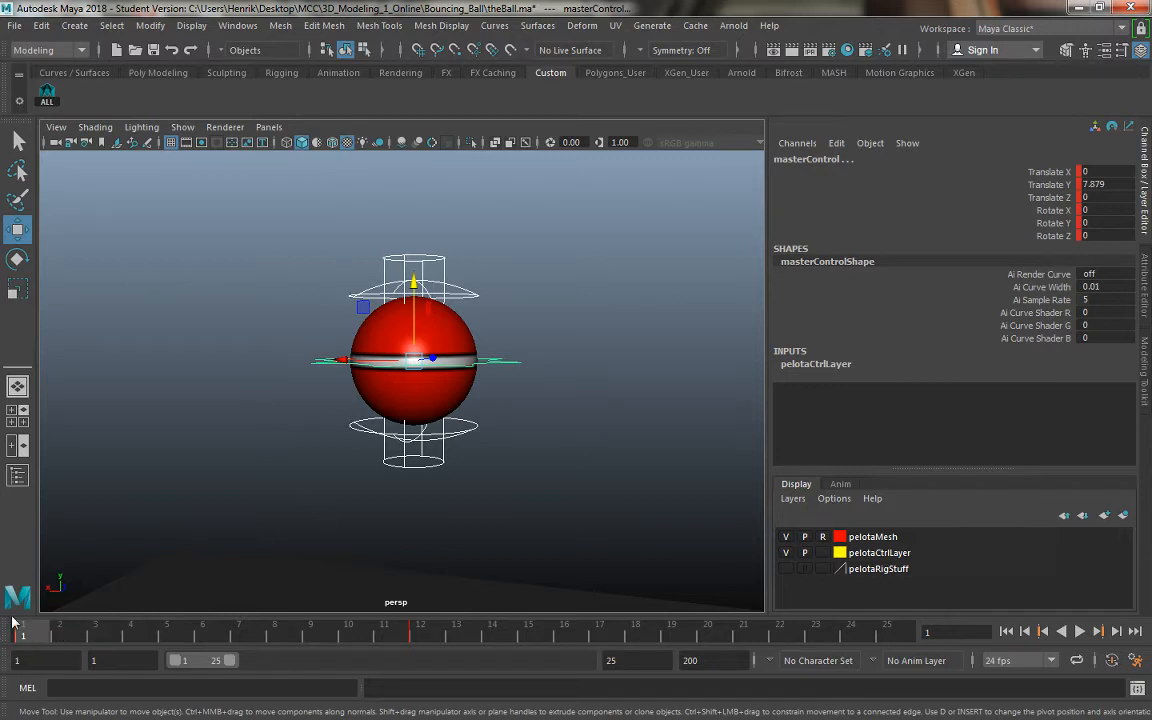
pyautogui.press('s')
# Step: Go to frame 12 to view the ball on the ground plane, and return to frame 1
pyautogui.moveTo(30, 640); pyautogui.dragTo(420, 655)
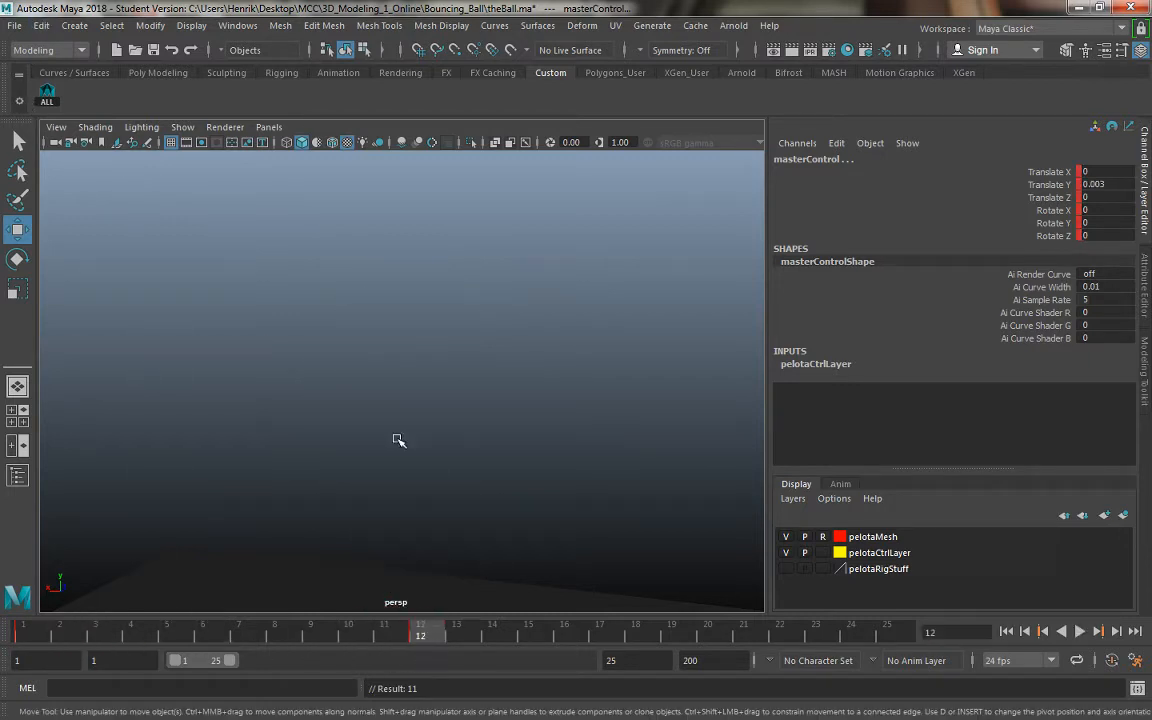
pyautogui.keyDown('alt'); pyautogui.moveTo(398, 440); pyautogui.dragTo(381, 75, button='middle'); pyautogui.keyUp('alt')
pyautogui.keyDown('alt'); pyautogui.moveTo(520, 363); pyautogui.dragTo(410, 358, button='right'); pyautogui.keyUp('alt')
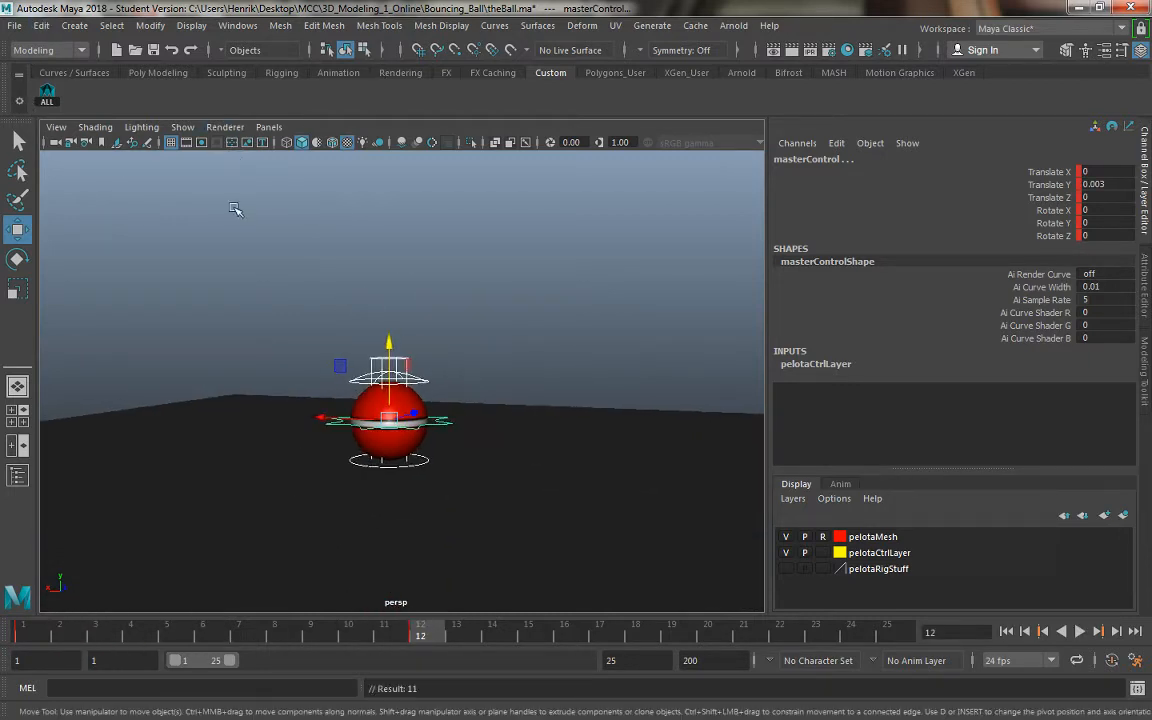
pyautogui.moveTo(430, 640); pyautogui.dragTo(18, 578)
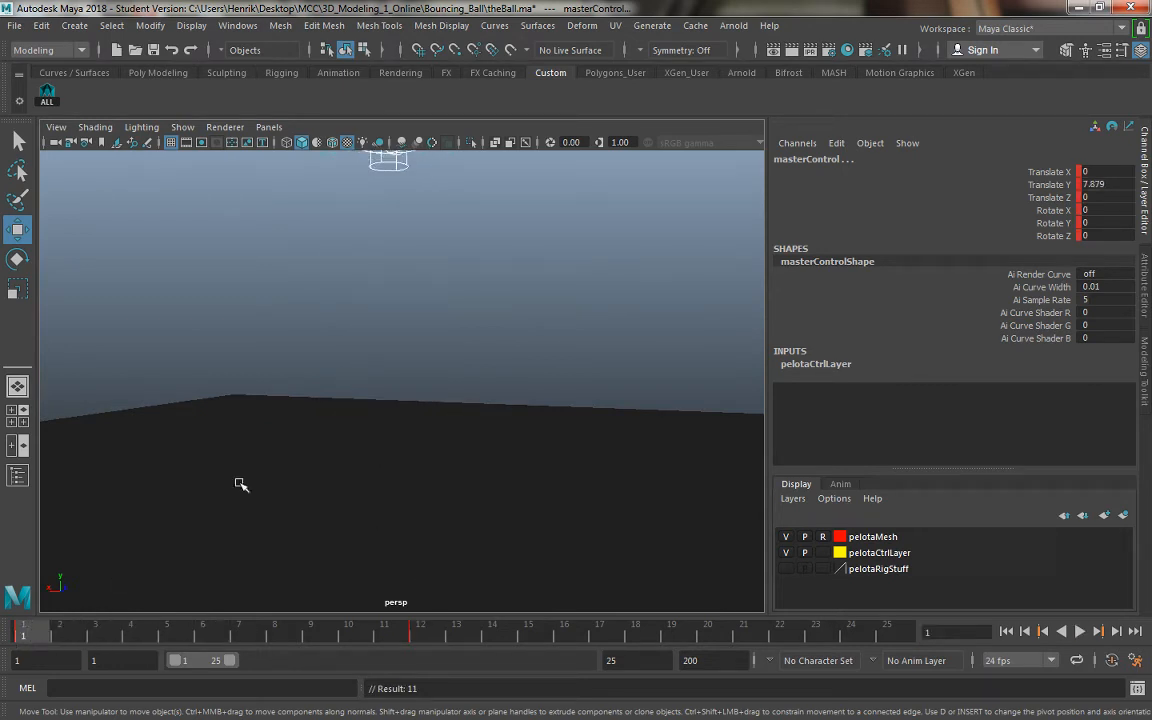
# Step: Shorten the playback range so that it ends at frame 24
pyautogui.keyDown('alt'); pyautogui.moveTo(345, 460); pyautogui.dragTo(322, 465, button='right'); pyautogui.keyUp('alt')
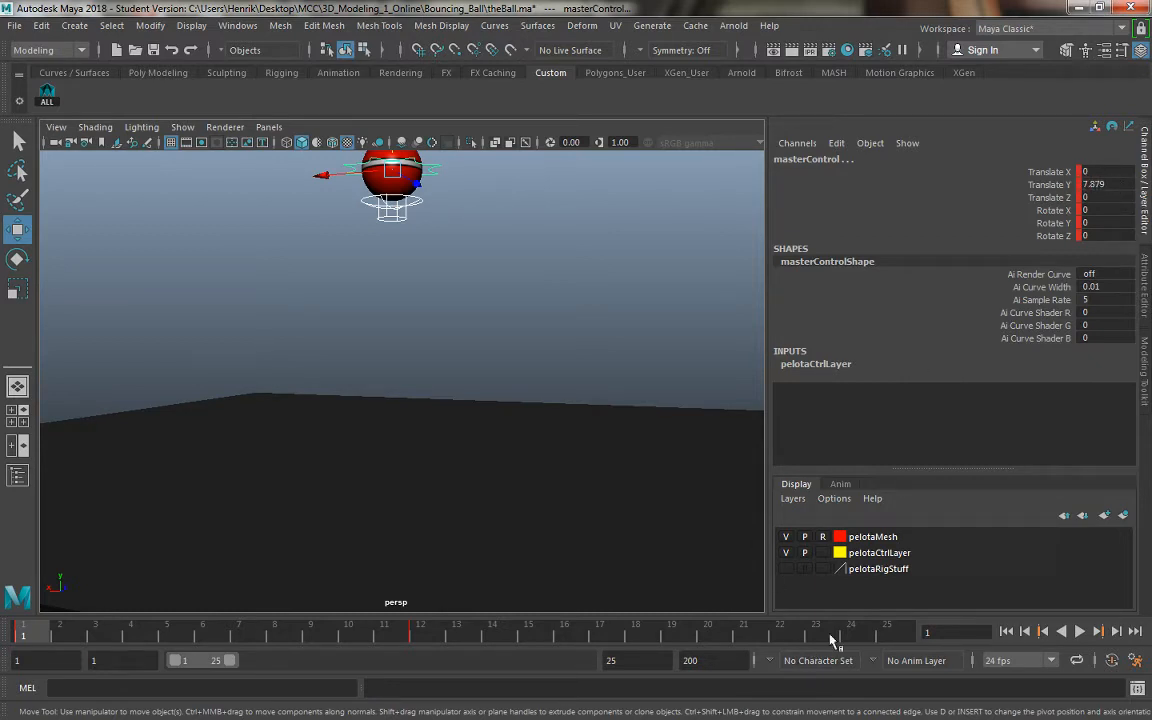
pyautogui.click(862, 636)
pyautogui.doubleClick(630, 660)
pyautogui.write('2')
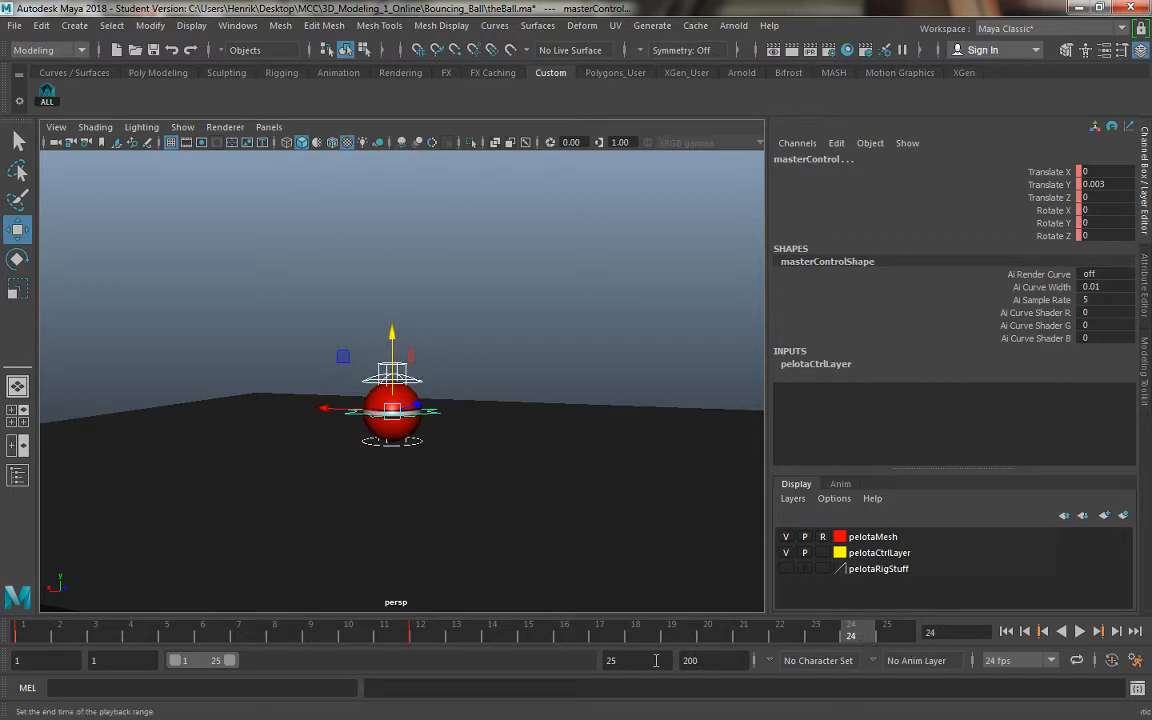
pyautogui.write('4')
pyautogui.press('Return')
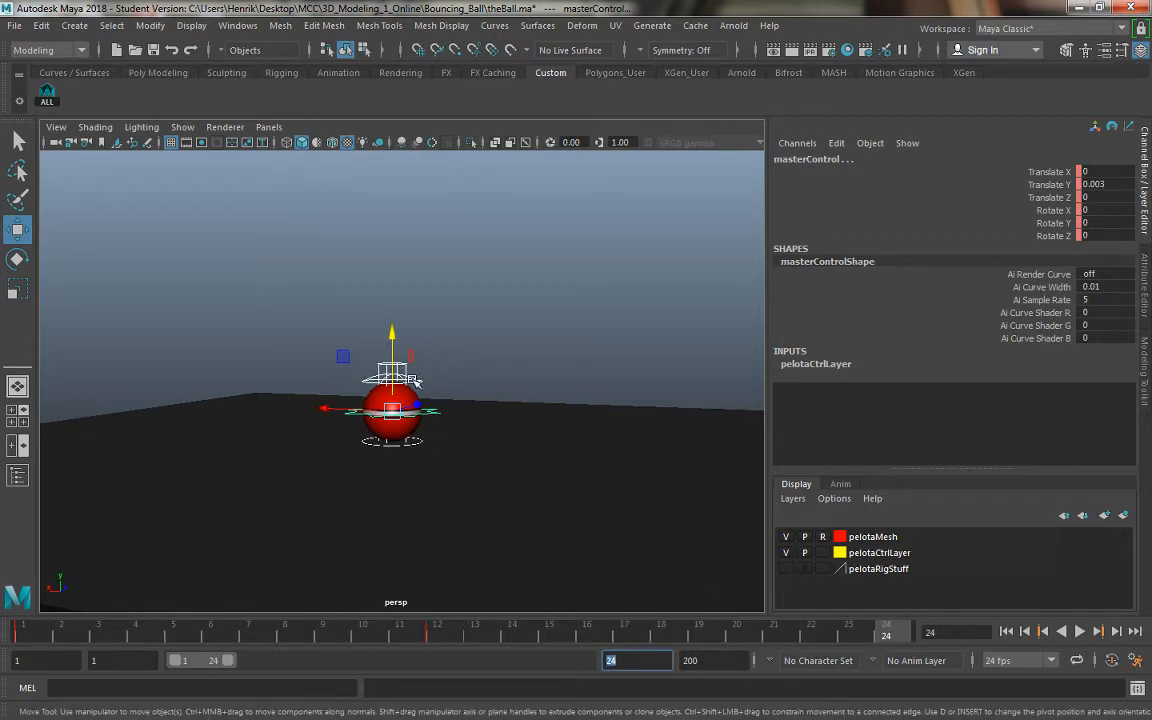
# Step: Carry the frame 1 pose of all the rig controls over to frame 24 and key it there
pyautogui.click(27, 632)
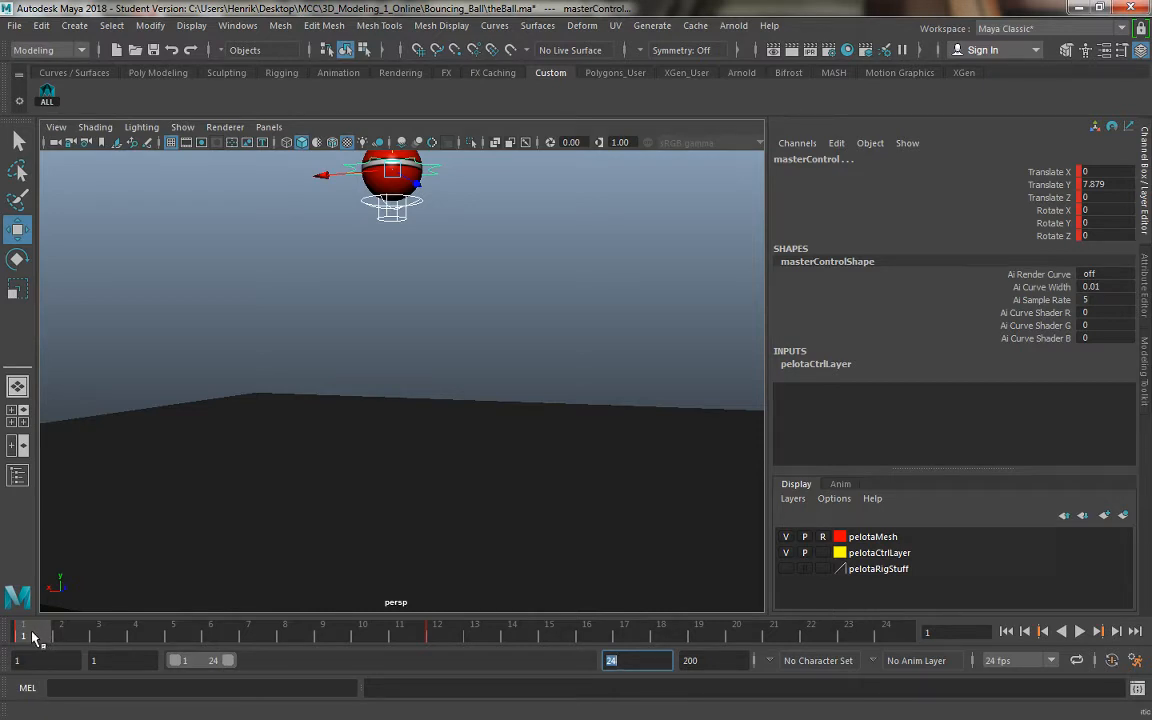
pyautogui.moveTo(33, 637)
pyautogui.mouseDown()
pyautogui.moveTo(575, 633)
pyautogui.moveTo(873, 651)
pyautogui.mouseUp()
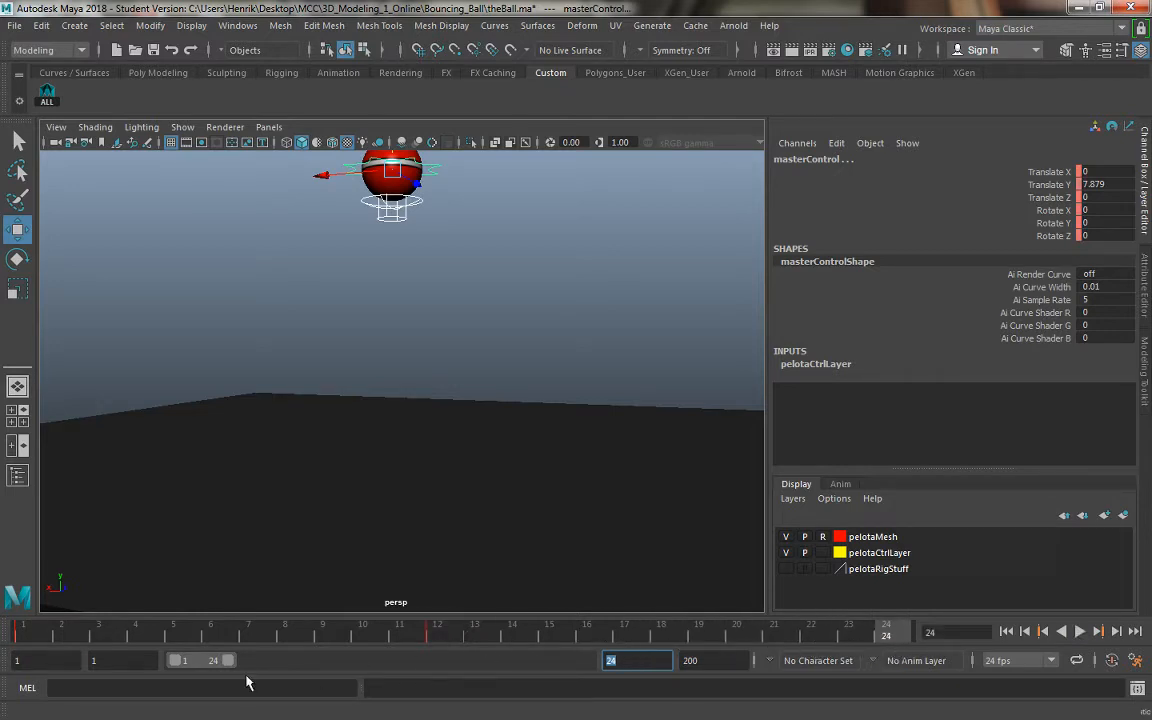
pyautogui.click(27, 637)
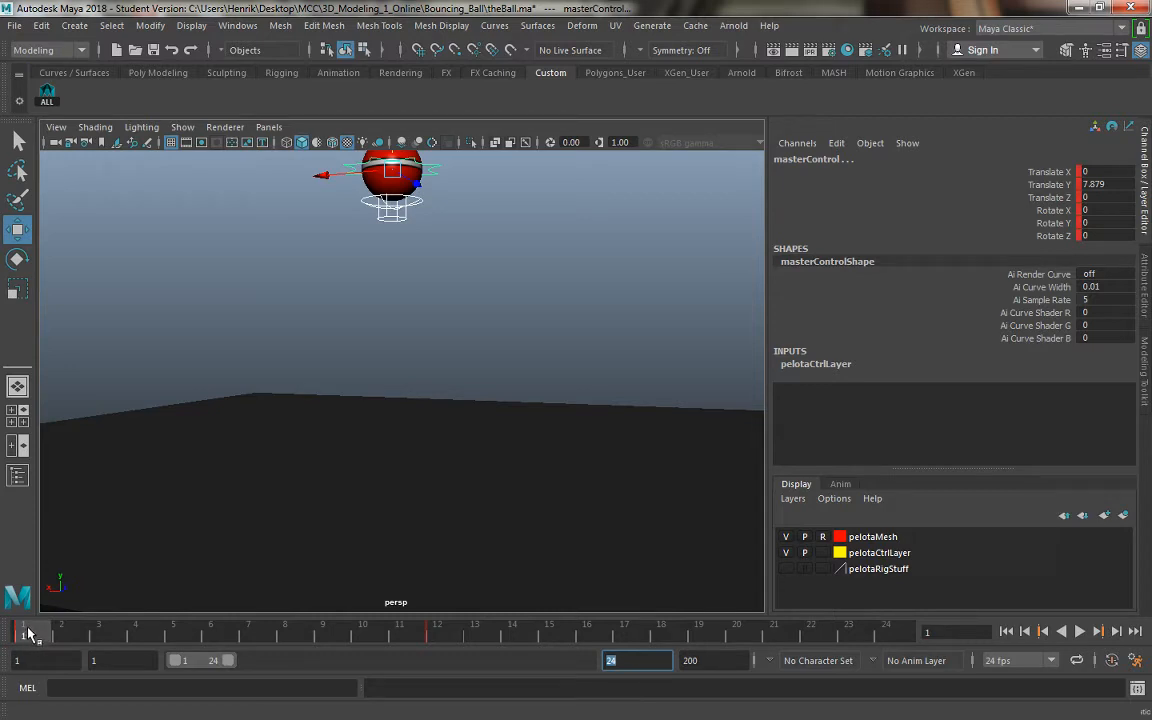
pyautogui.moveTo(29, 635)
pyautogui.mouseDown()
pyautogui.moveTo(815, 643)
pyautogui.moveTo(887, 632)
pyautogui.mouseUp()
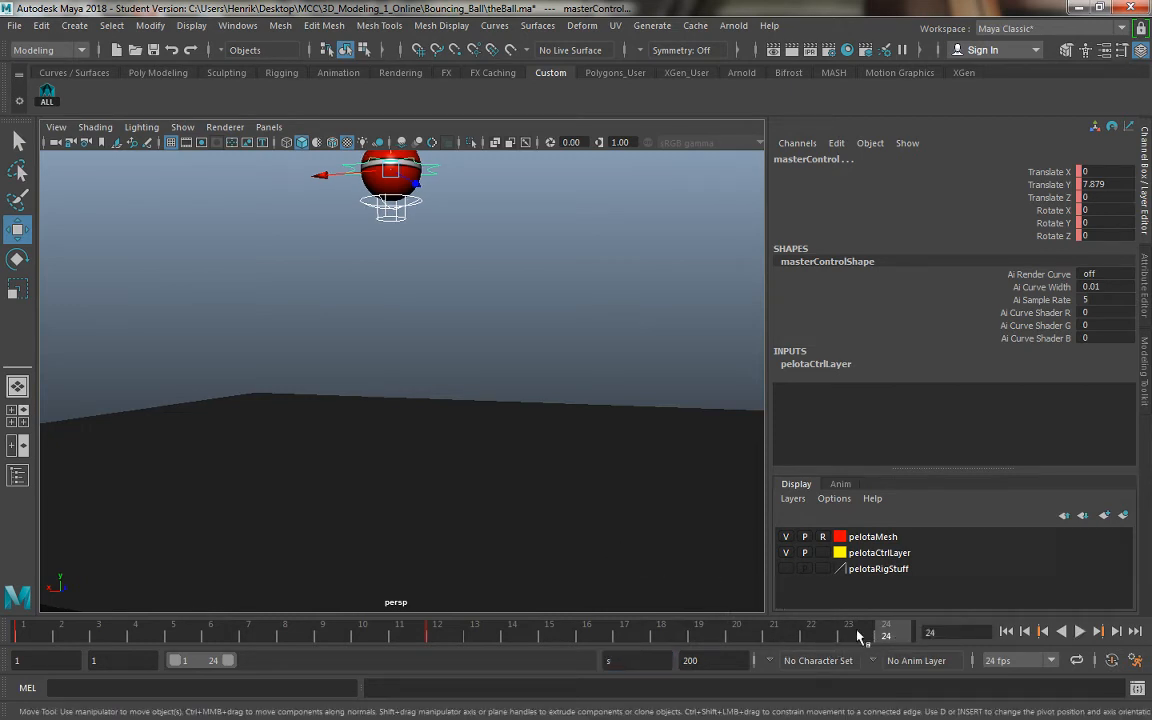
pyautogui.press('s')
# Step: Scrub back to frame 1 and play the bounce to check its motion
pyautogui.moveTo(879, 638); pyautogui.dragTo(775, 622)
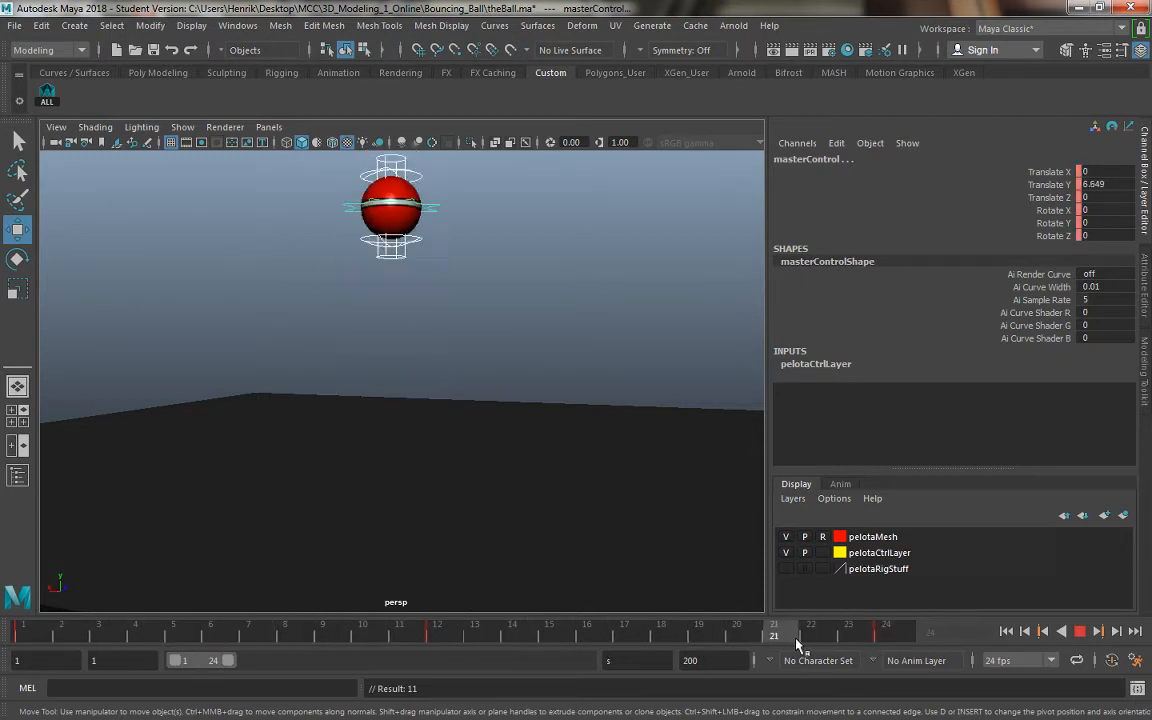
pyautogui.moveTo(489, 653); pyautogui.dragTo(4, 602)
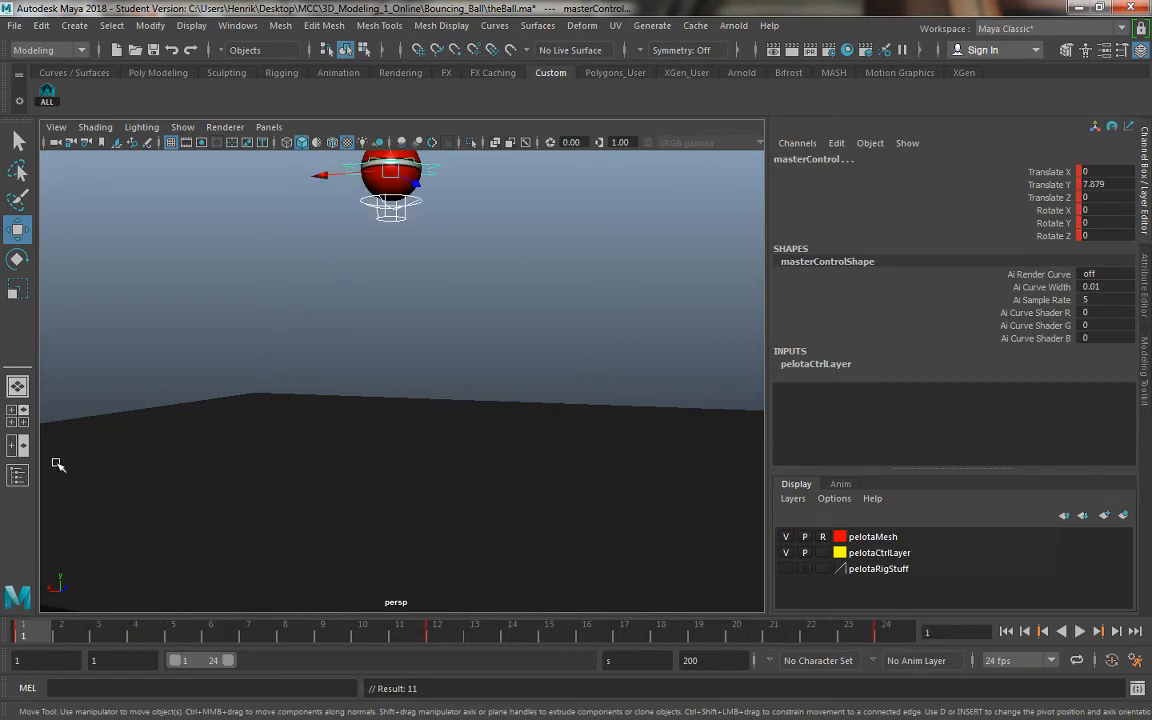
pyautogui.keyDown('alt'); pyautogui.moveTo(381, 337); pyautogui.dragTo(361, 452); pyautogui.keyUp('alt')
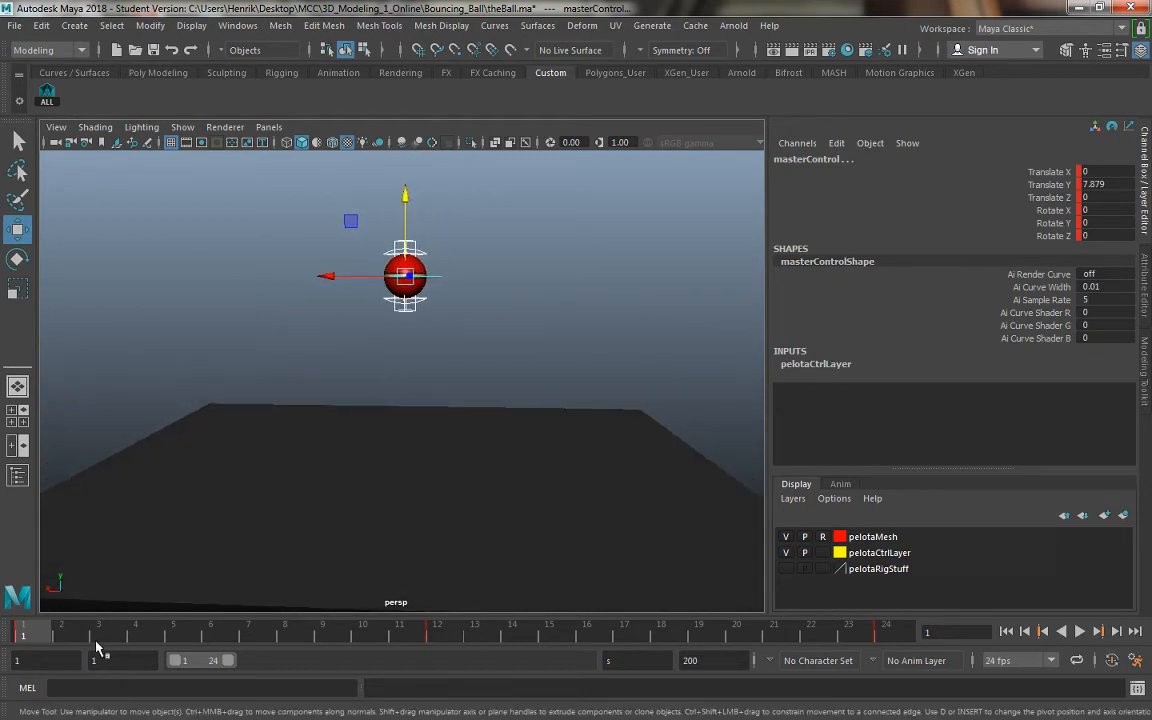
pyautogui.click(1080, 631)
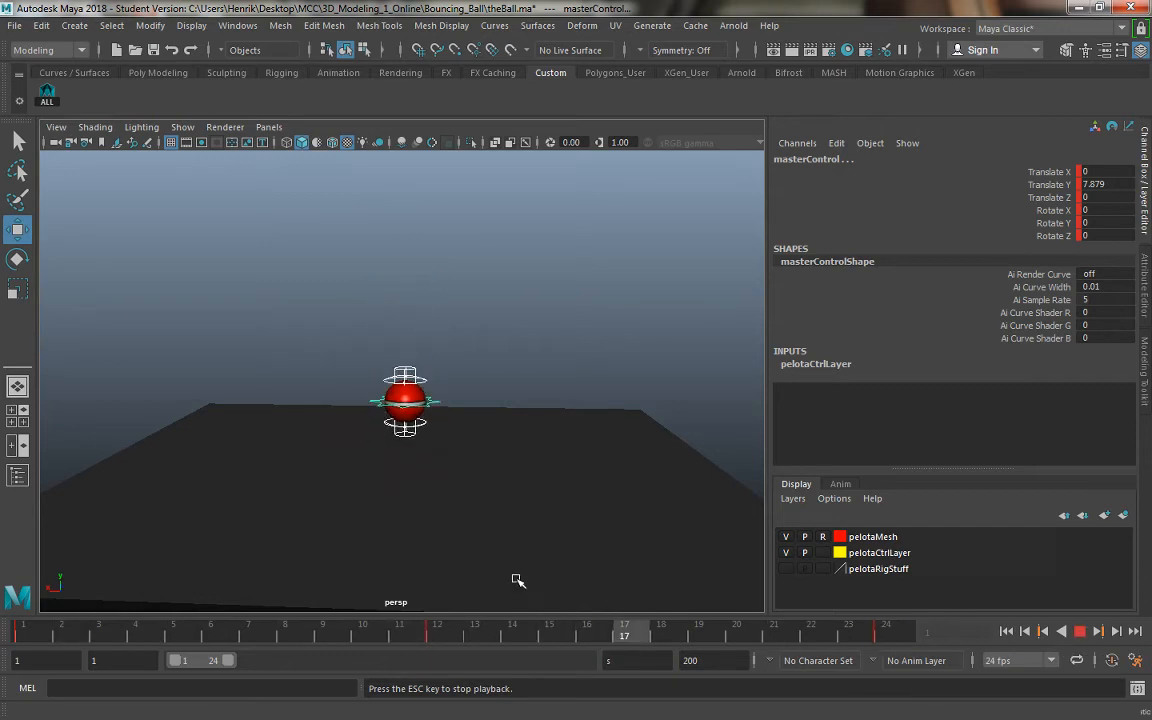
pyautogui.click(1080, 631)
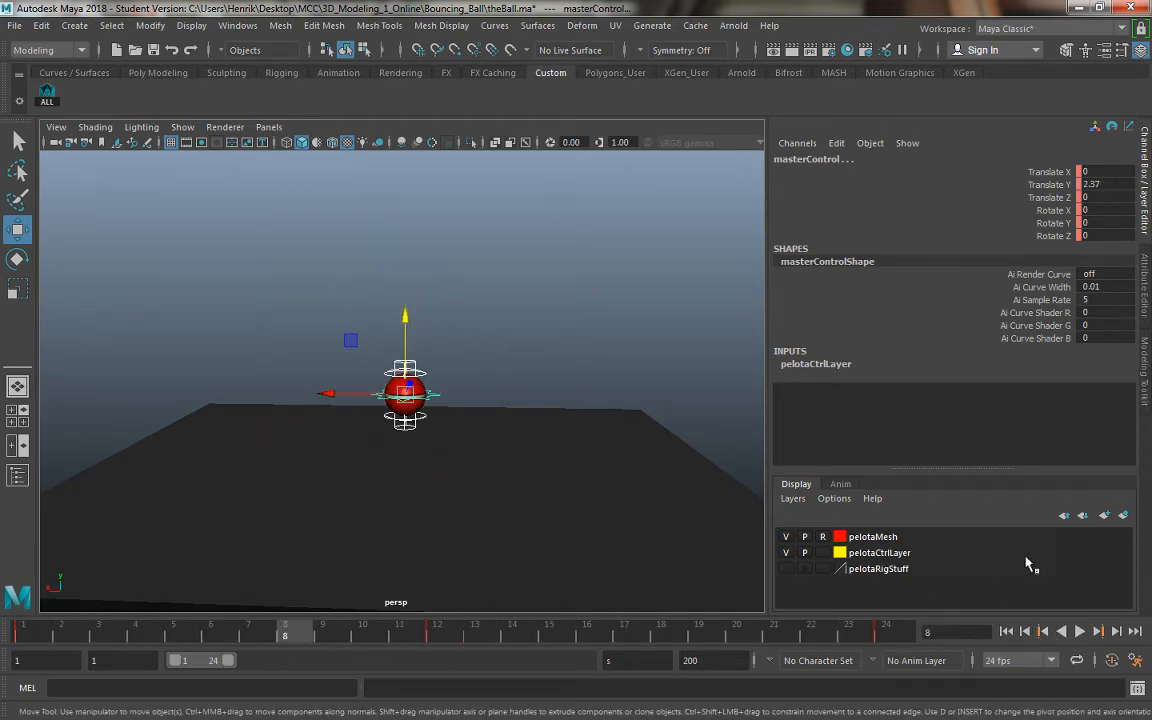
# Step: Set the playback speed to Real-time and play the bounce at that speed
pyautogui.rightClick(1080, 633)
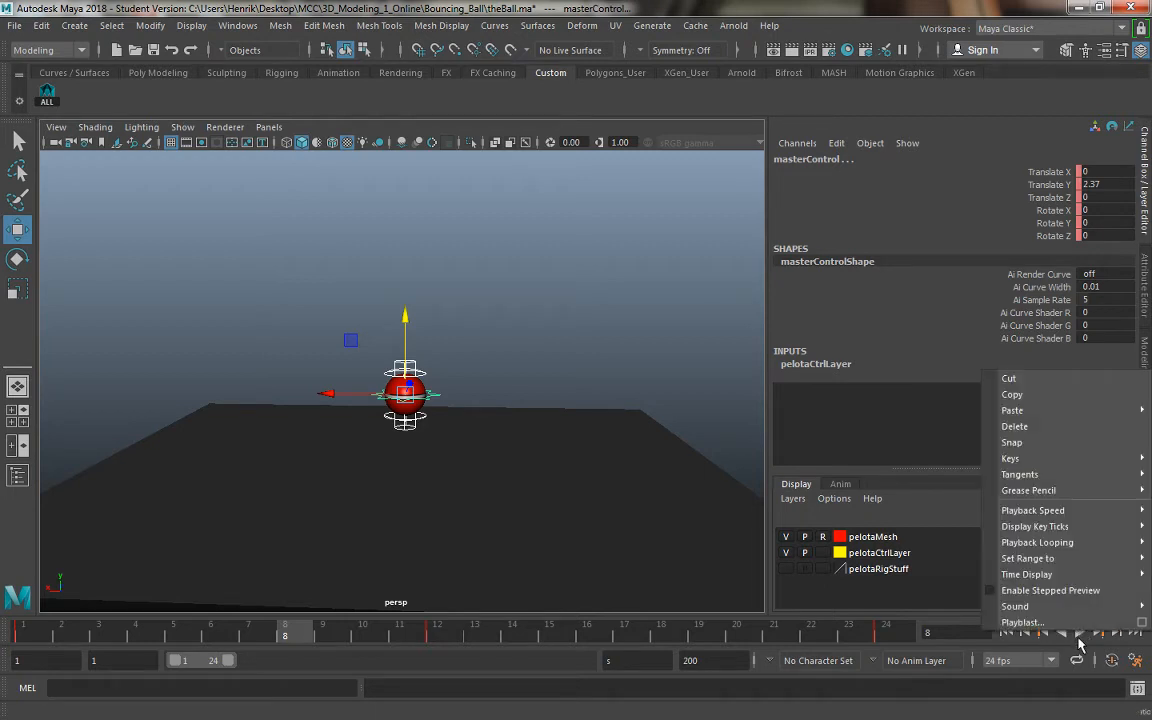
pyautogui.moveTo(1067, 514)
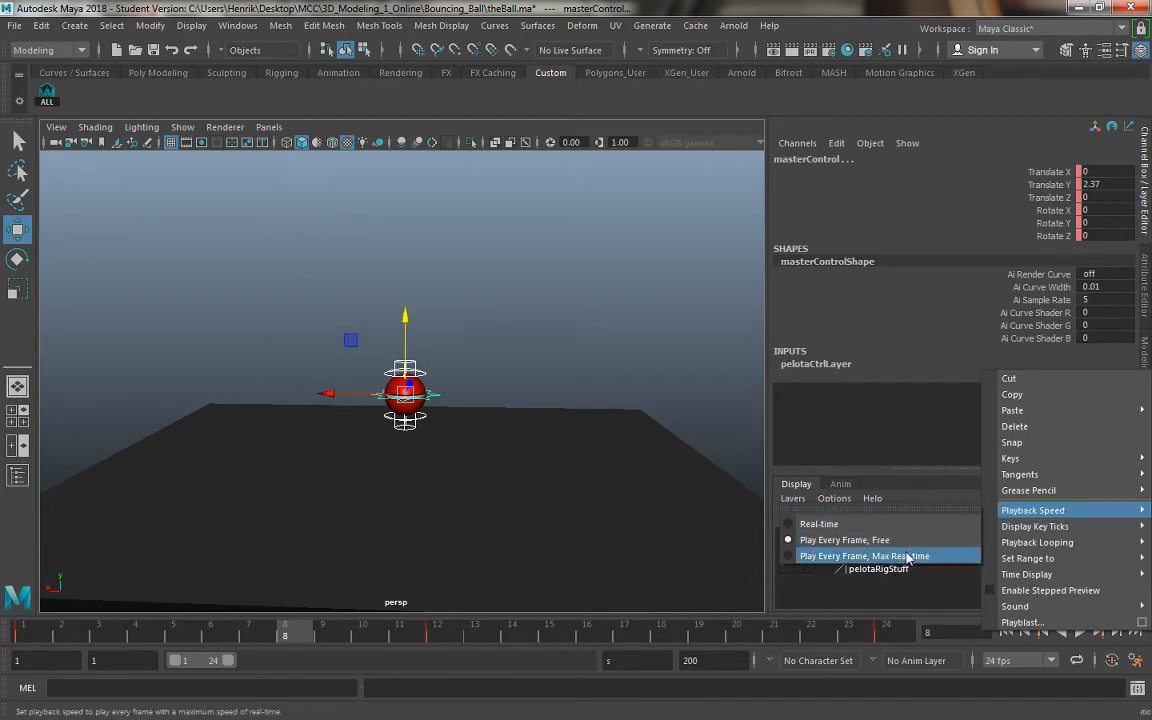
pyautogui.click(819, 524)
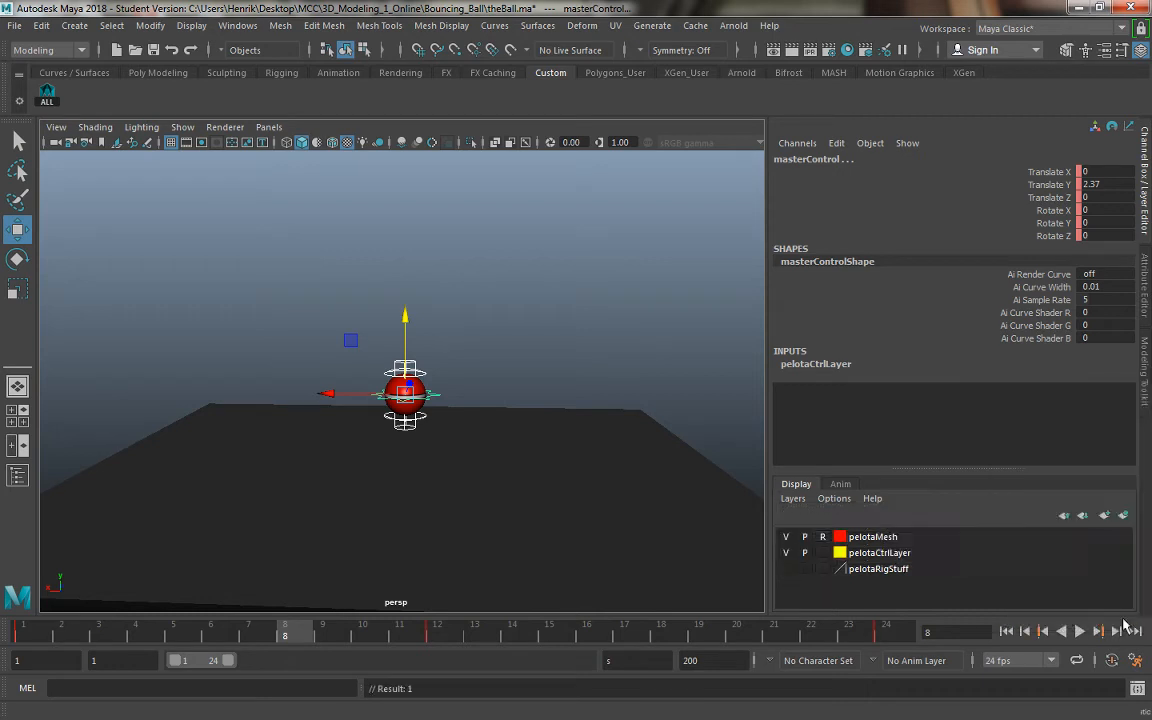
pyautogui.click(1077, 633)
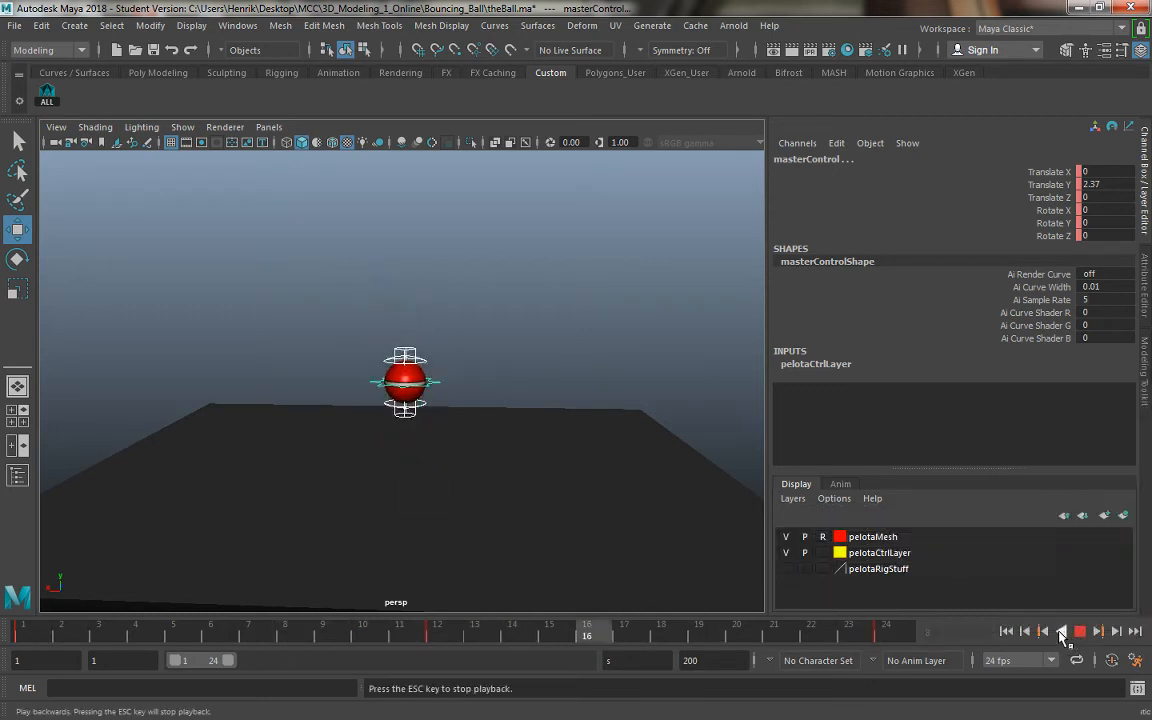
pyautogui.click(1079, 631)
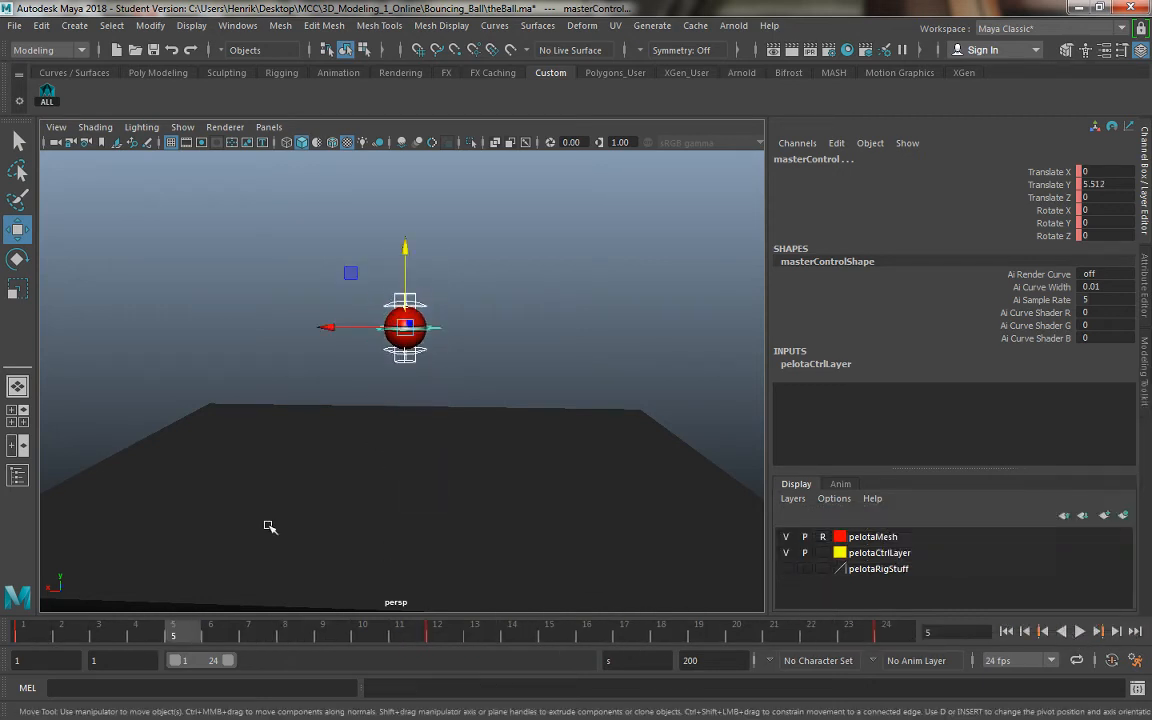
# Step: Stretch the ball at frame 8 by raising upControl to Translate Y 1, and key every control using the ALL set
pyautogui.moveTo(45, 640); pyautogui.dragTo(298, 636)
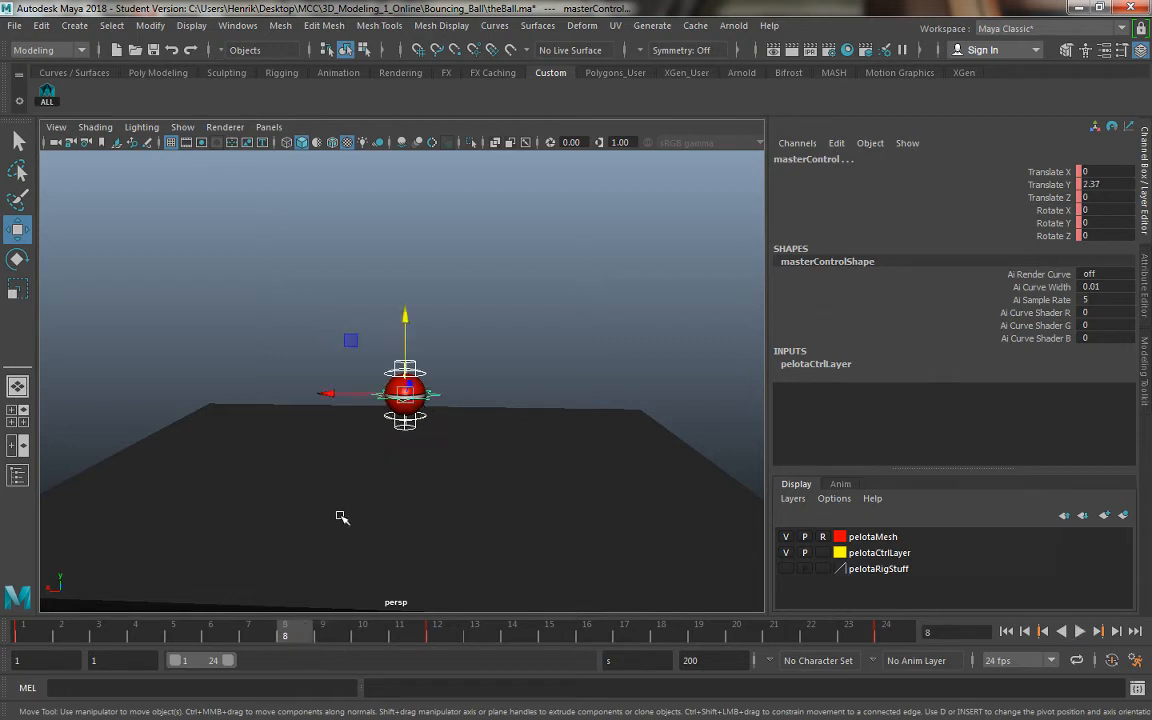
pyautogui.moveTo(339, 514)
pyautogui.keyDown('alt'); pyautogui.mouseDown()
pyautogui.moveTo(342, 496)
pyautogui.moveTo(335, 530)
pyautogui.mouseUp(); pyautogui.keyUp('alt')
pyautogui.moveTo(327, 636); pyautogui.dragTo(401, 640)
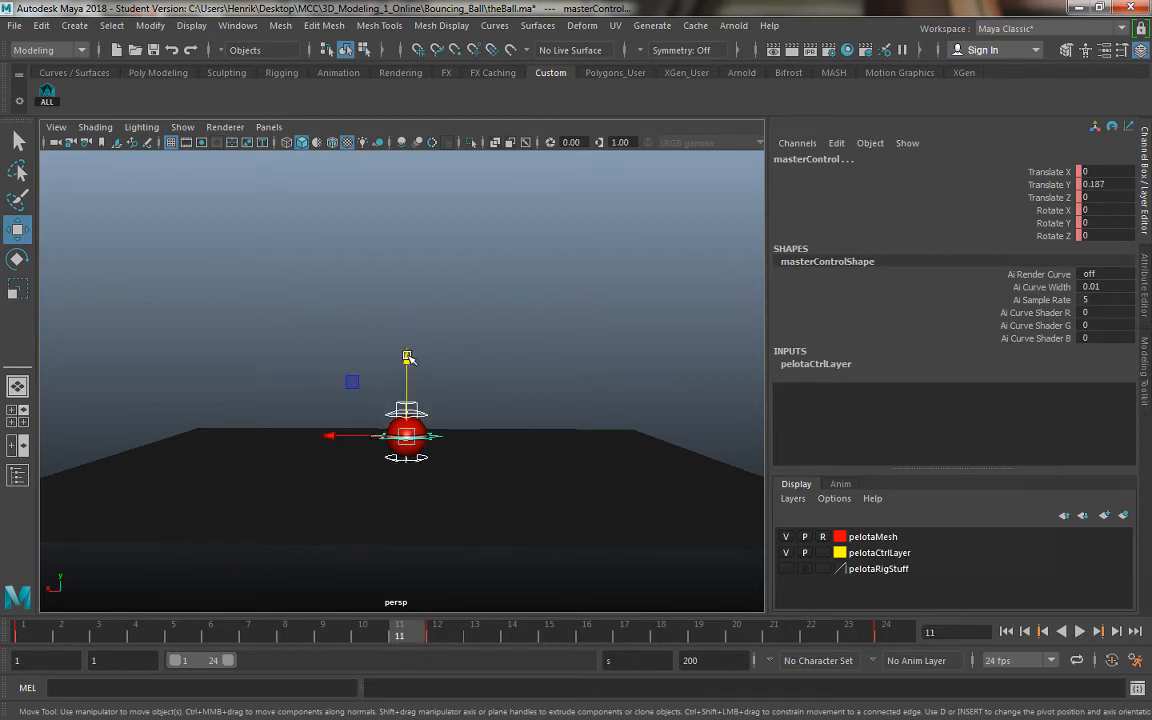
pyautogui.click(362, 518)
pyautogui.moveTo(376, 636); pyautogui.dragTo(312, 636)
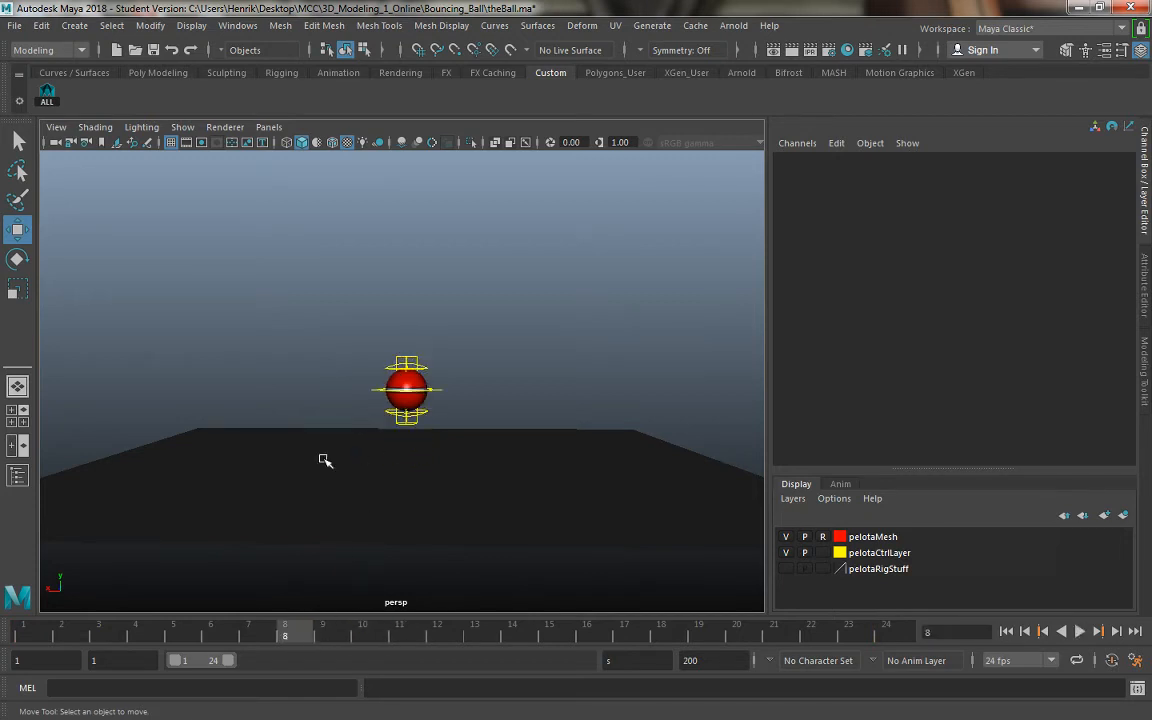
pyautogui.click(398, 358)
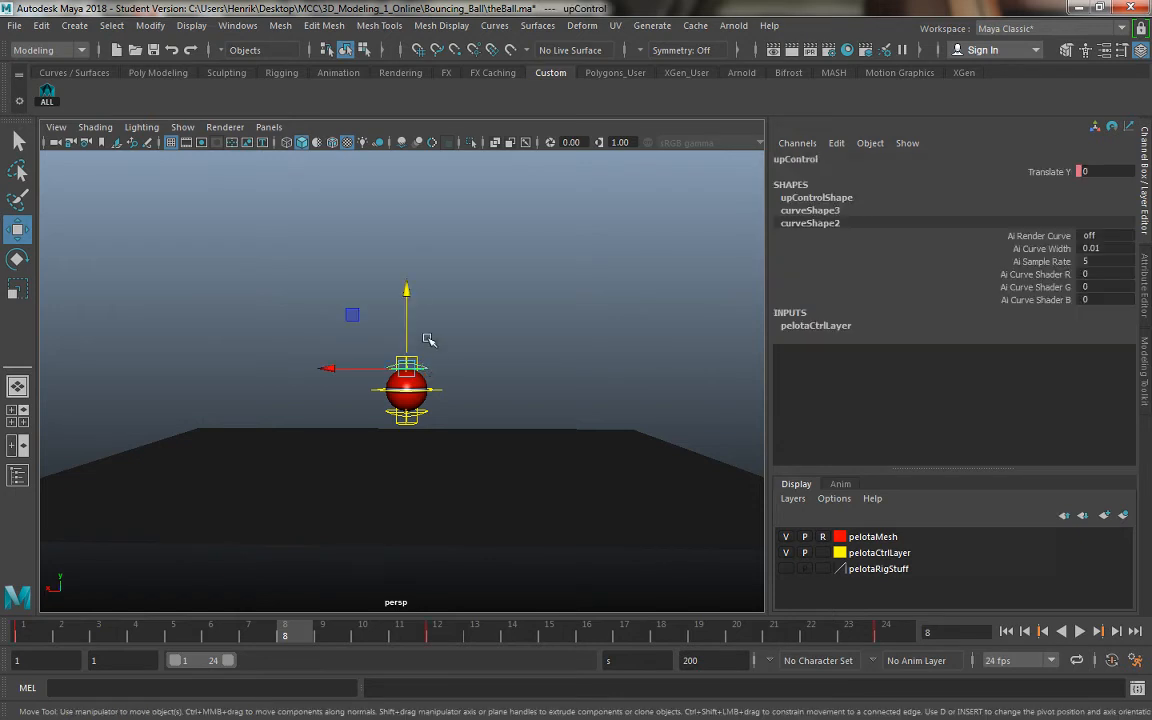
pyautogui.click(410, 263)
pyautogui.hotkey('ctrl', 'z')
pyautogui.moveTo(407, 298); pyautogui.dragTo(408, 259)
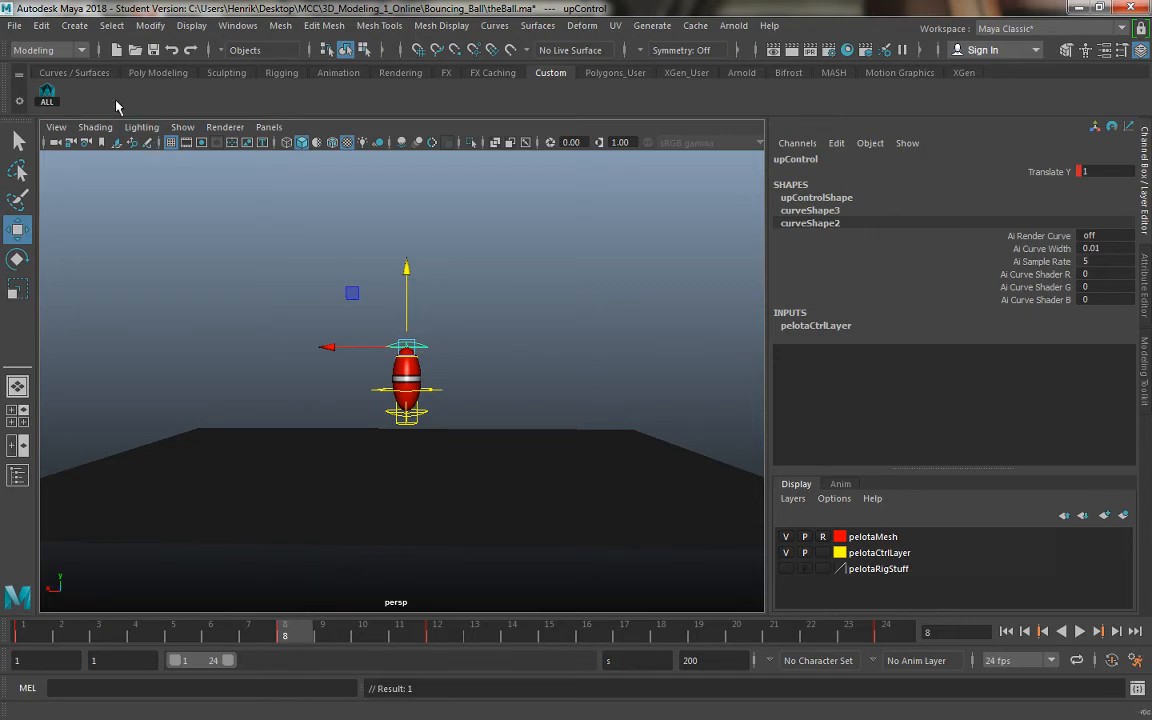
pyautogui.click(50, 92)
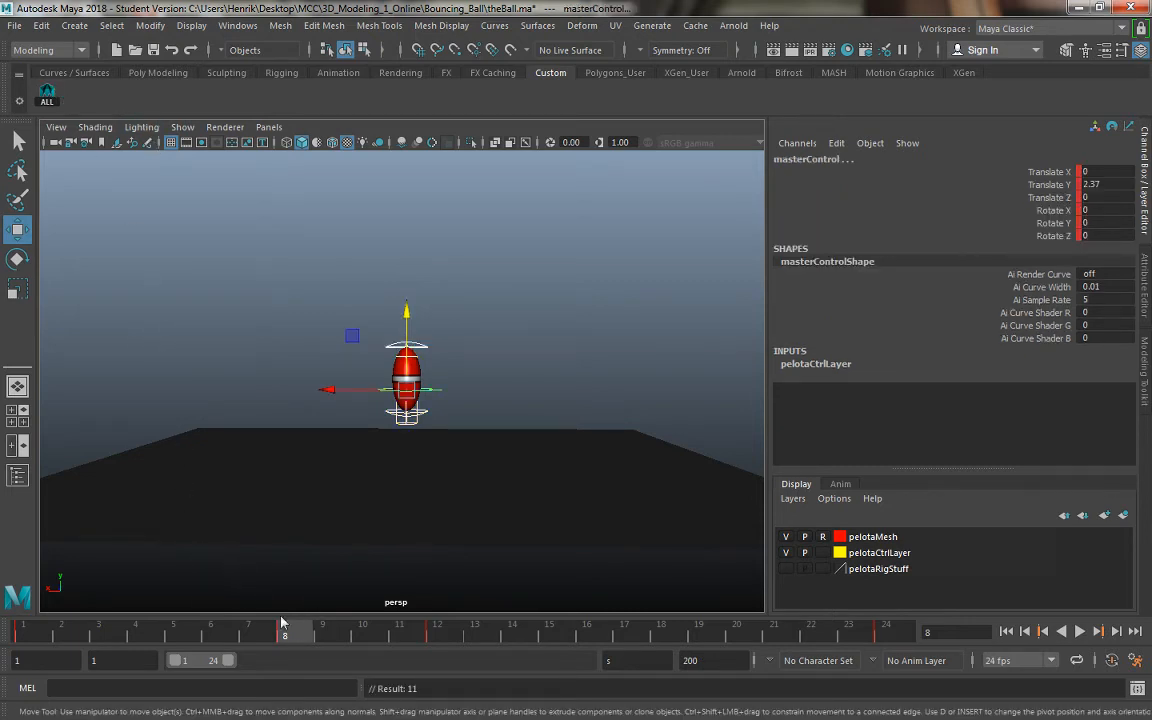
pyautogui.hotkey('alt', 'v')
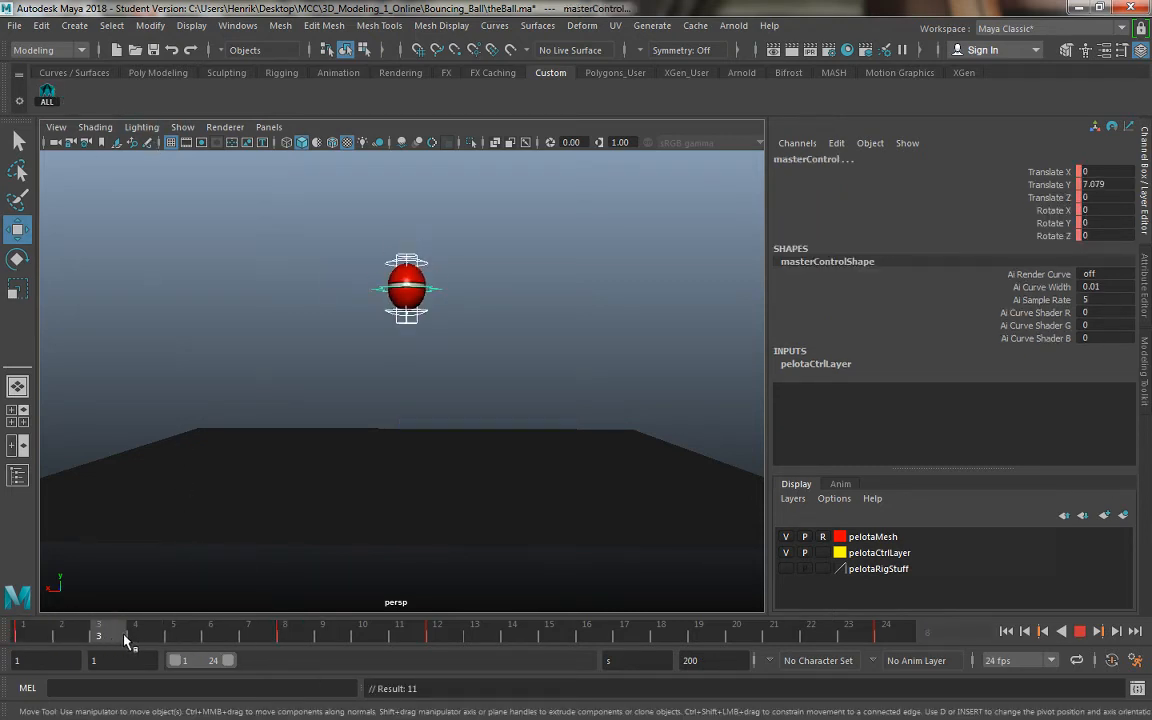
# Step: Squash the ball at frame 12 by lowering upControl to Translate Y -1
pyautogui.moveTo(125, 640); pyautogui.dragTo(436, 640)
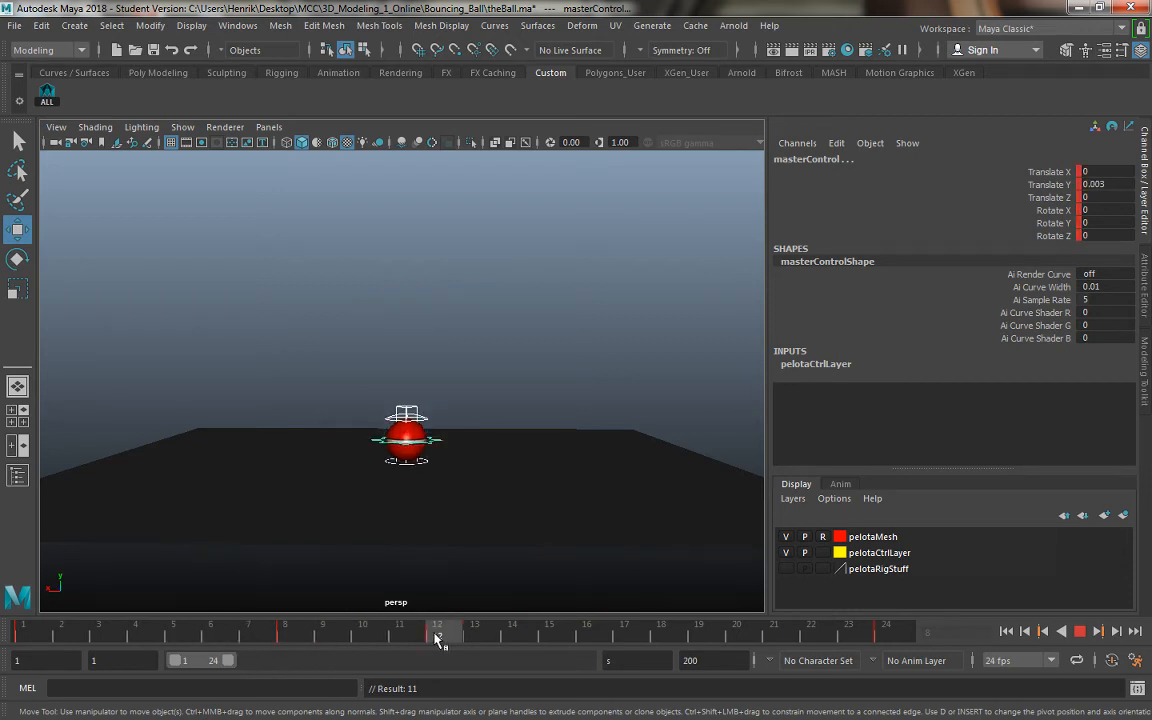
pyautogui.click(424, 388)
pyautogui.click(422, 413)
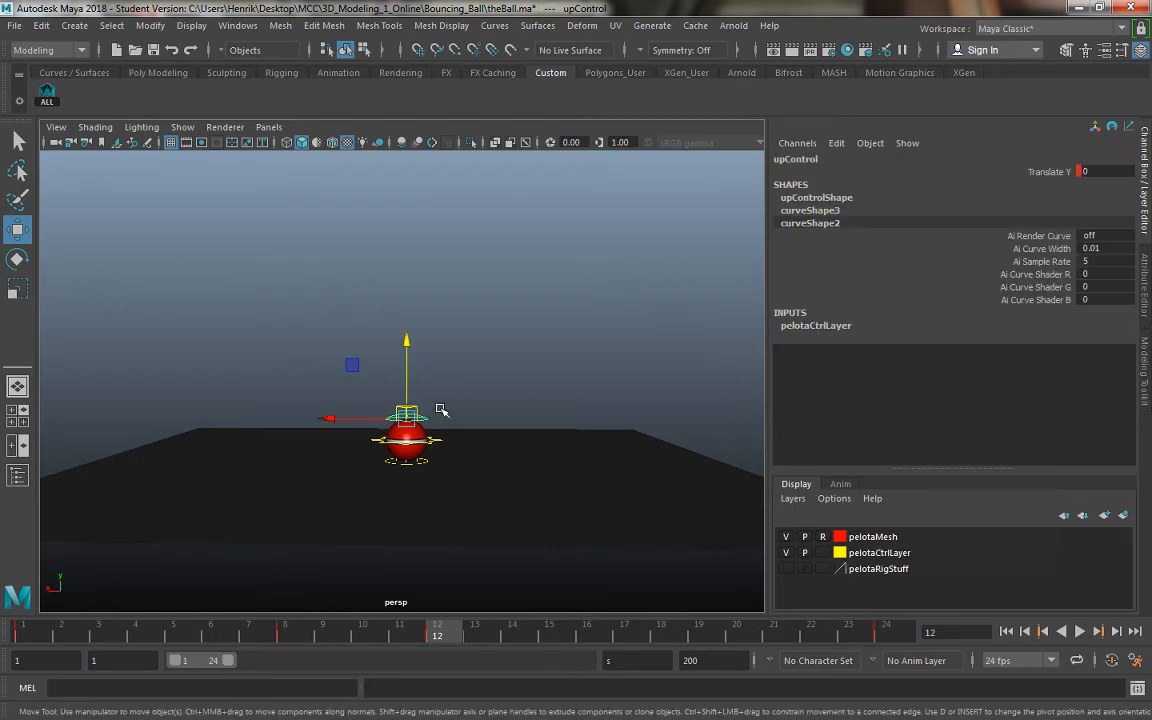
pyautogui.moveTo(404, 342); pyautogui.dragTo(398, 398)
pyautogui.keyDown('alt'); pyautogui.moveTo(398, 398); pyautogui.dragTo(472, 532, button='right'); pyautogui.keyUp('alt')
pyautogui.keyDown('alt'); pyautogui.moveTo(462, 526); pyautogui.dragTo(455, 494); pyautogui.keyUp('alt')
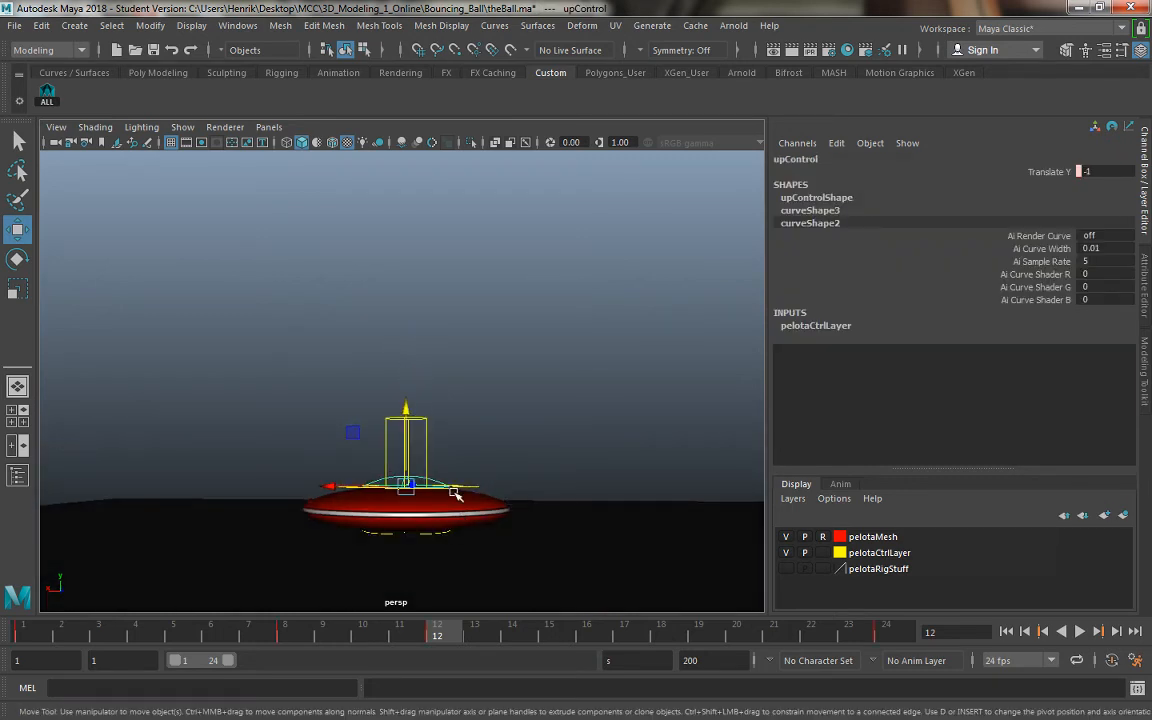
# Step: View the squashed ball in the side view and key every control at frame 12 using the ALL set
pyautogui.press('space')
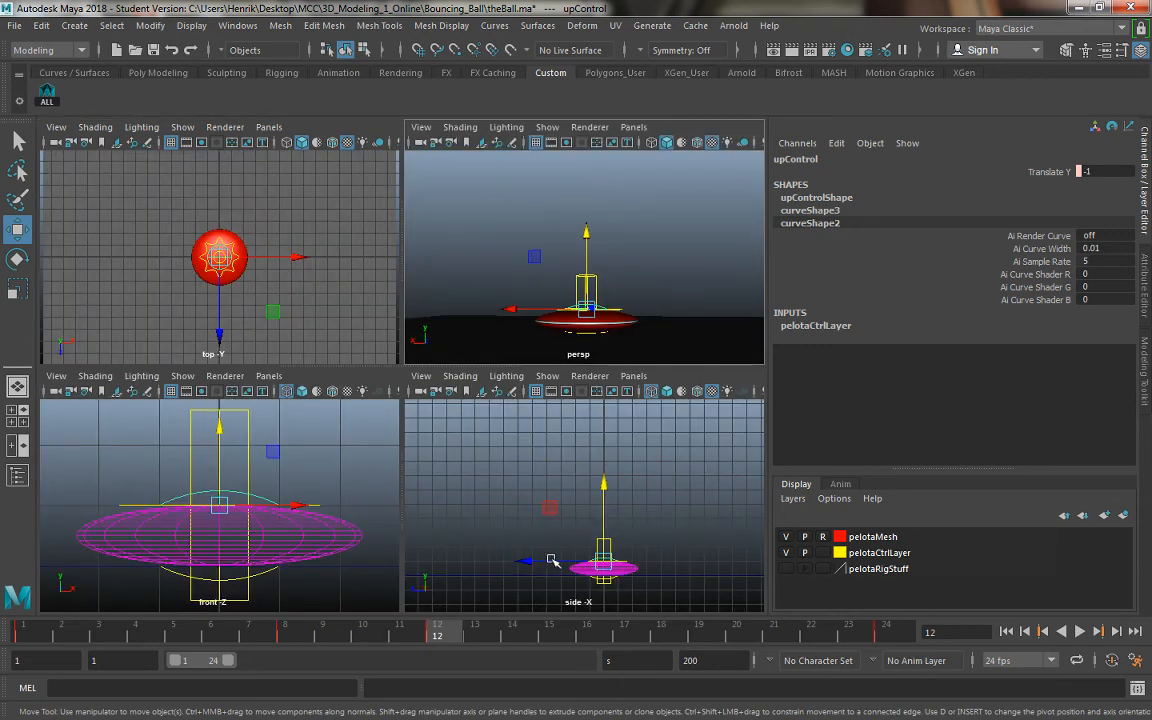
pyautogui.press('space')
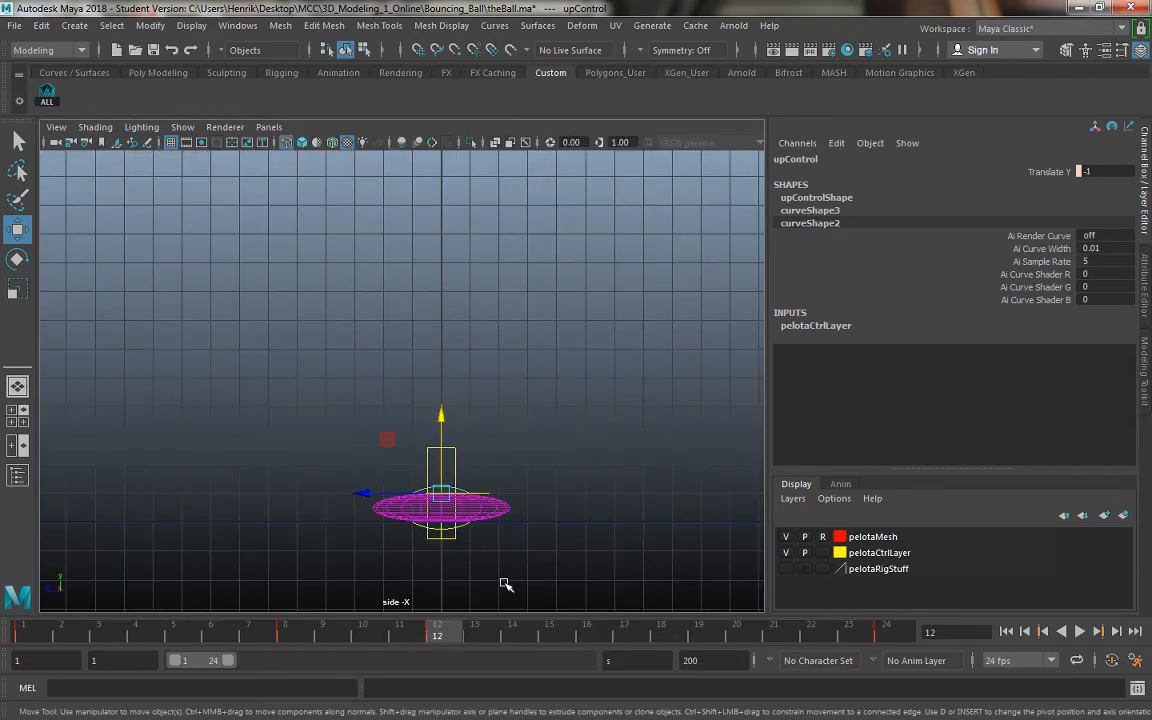
pyautogui.press('s')
pyautogui.click(48, 98)
pyautogui.hotkey('alt', 'v')
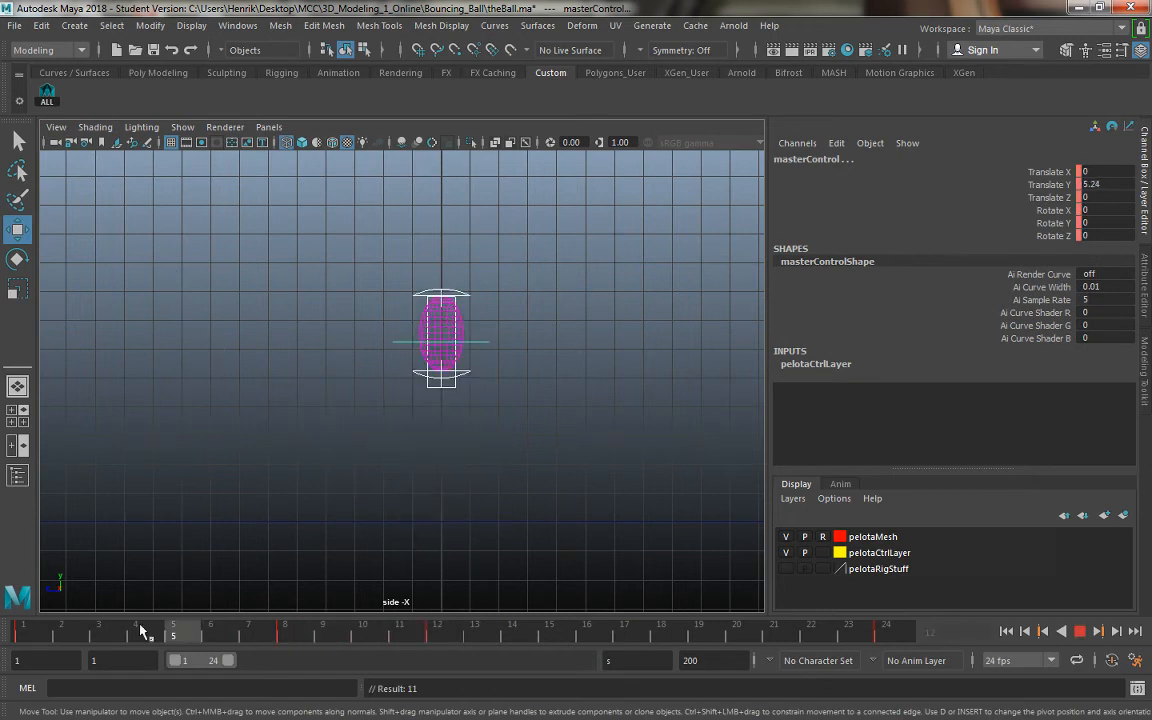
# Step: Play the squash-and-stretch bounce from frame 1 in the side view, and play it again in the perspective view
pyautogui.click(22, 630)
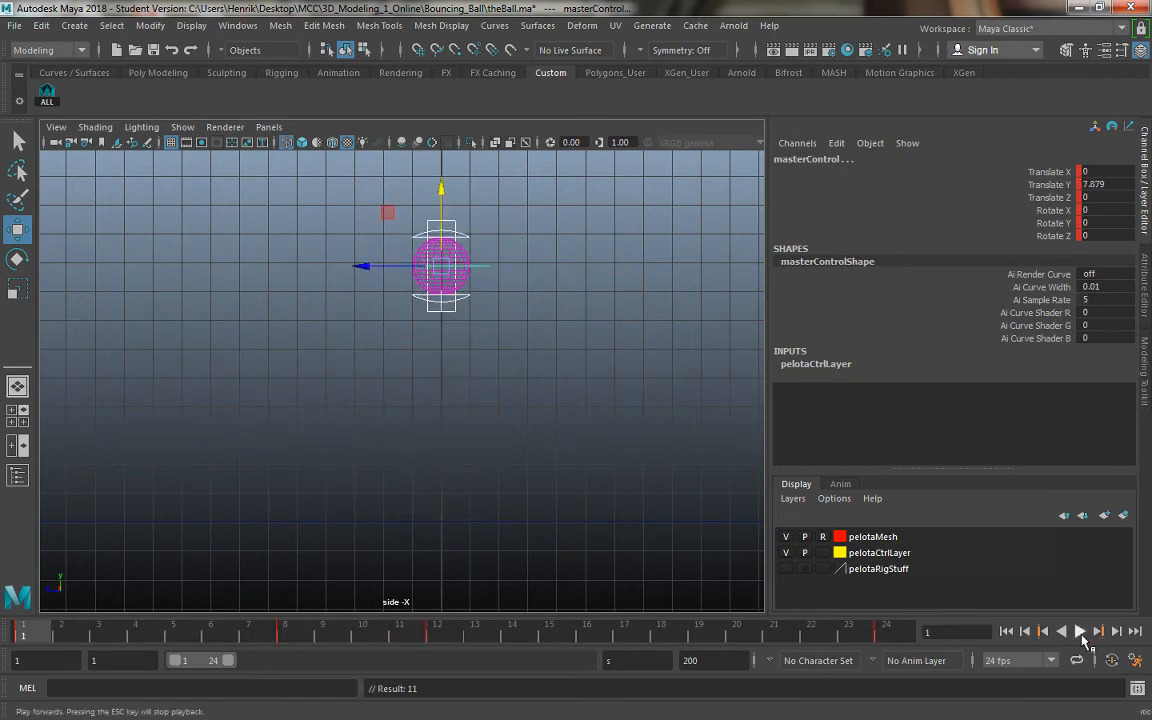
pyautogui.click(1080, 632)
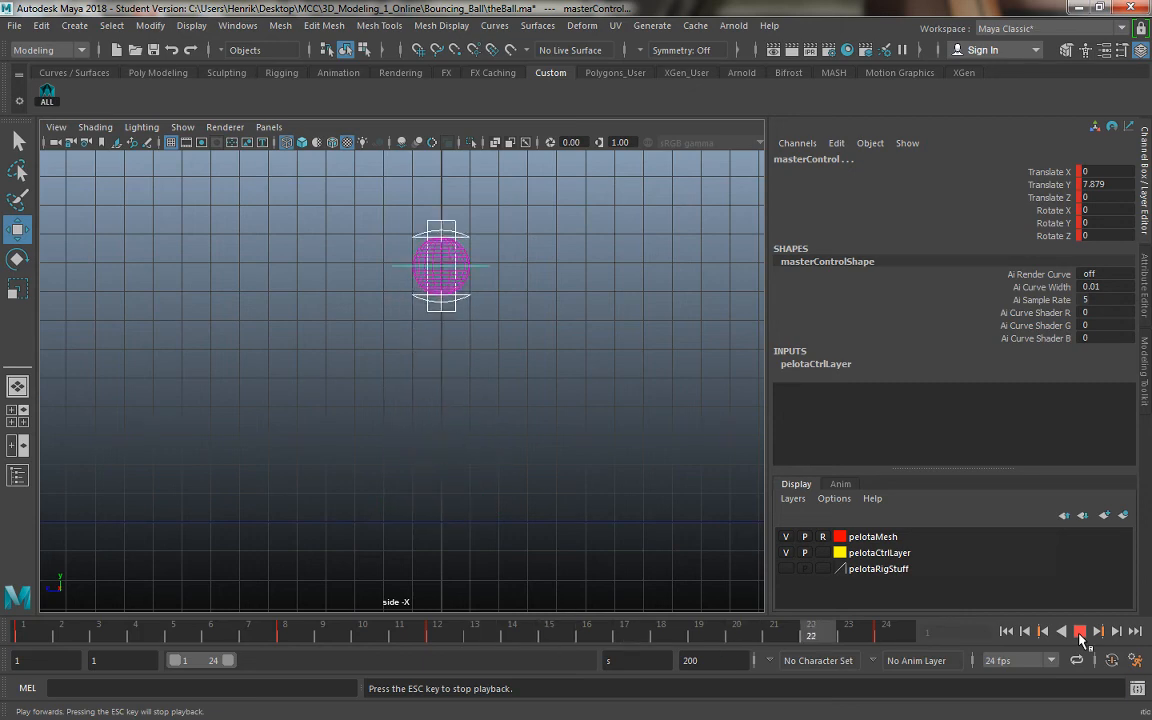
pyautogui.click(655, 458)
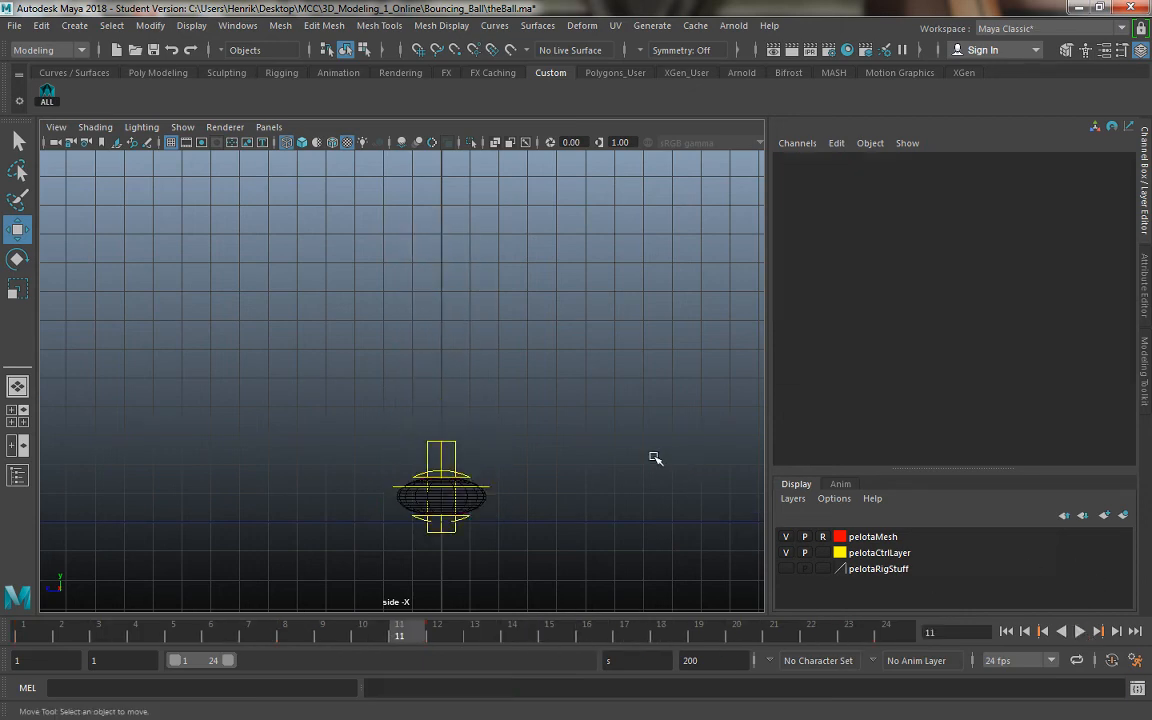
pyautogui.press('space')
pyautogui.press('space')
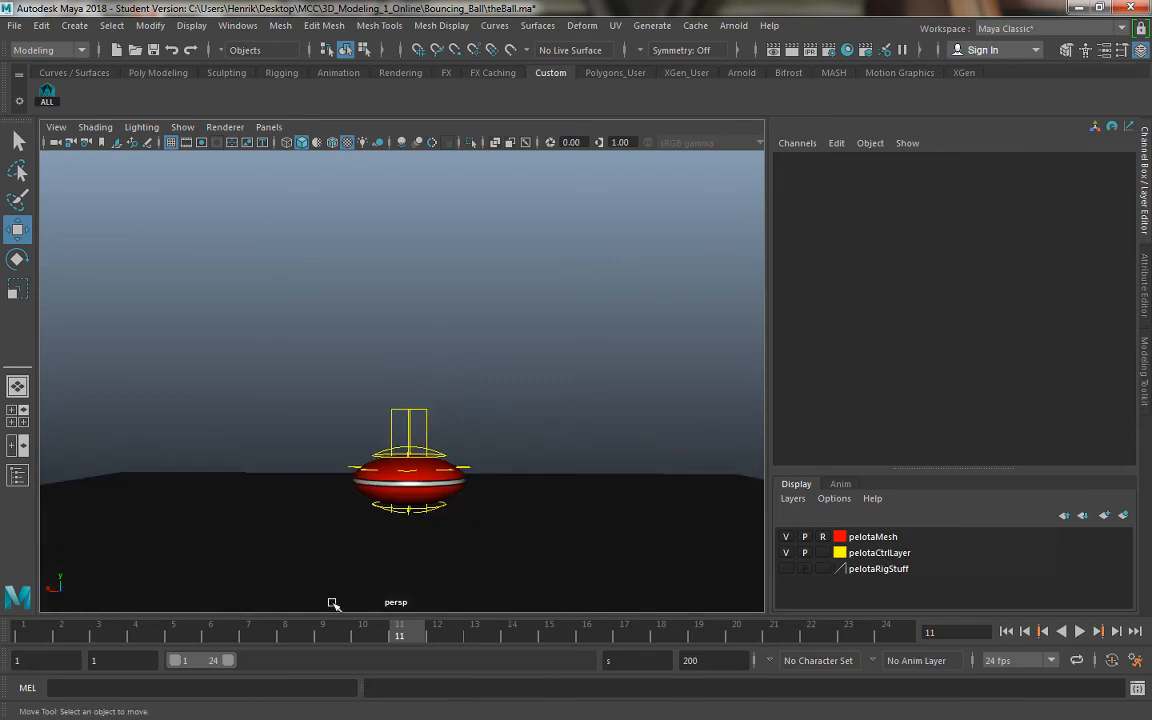
pyautogui.hotkey('alt', 'v')
pyautogui.click(1079, 632)
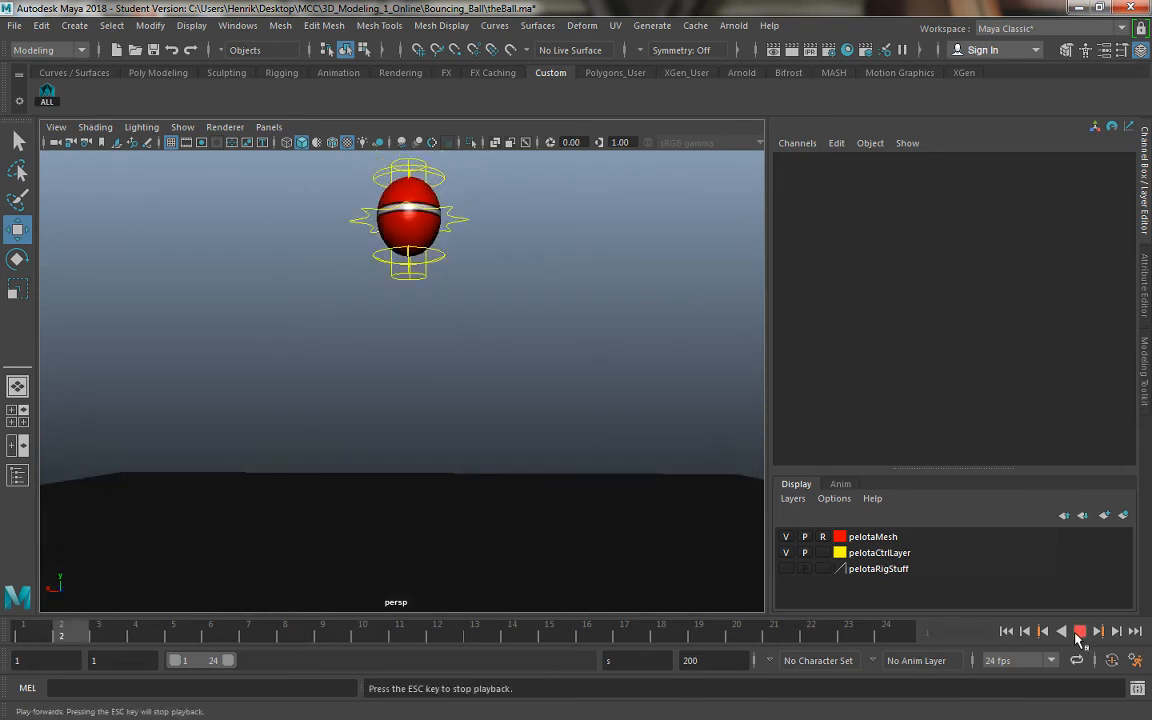
# Step: Stop the bounce playback and scrub the timeline from frame 1 to frame 12 to review the stretch and squash
pyautogui.keyDown('alt'); pyautogui.moveTo(595, 372); pyautogui.dragTo(597, 382); pyautogui.keyUp('alt')
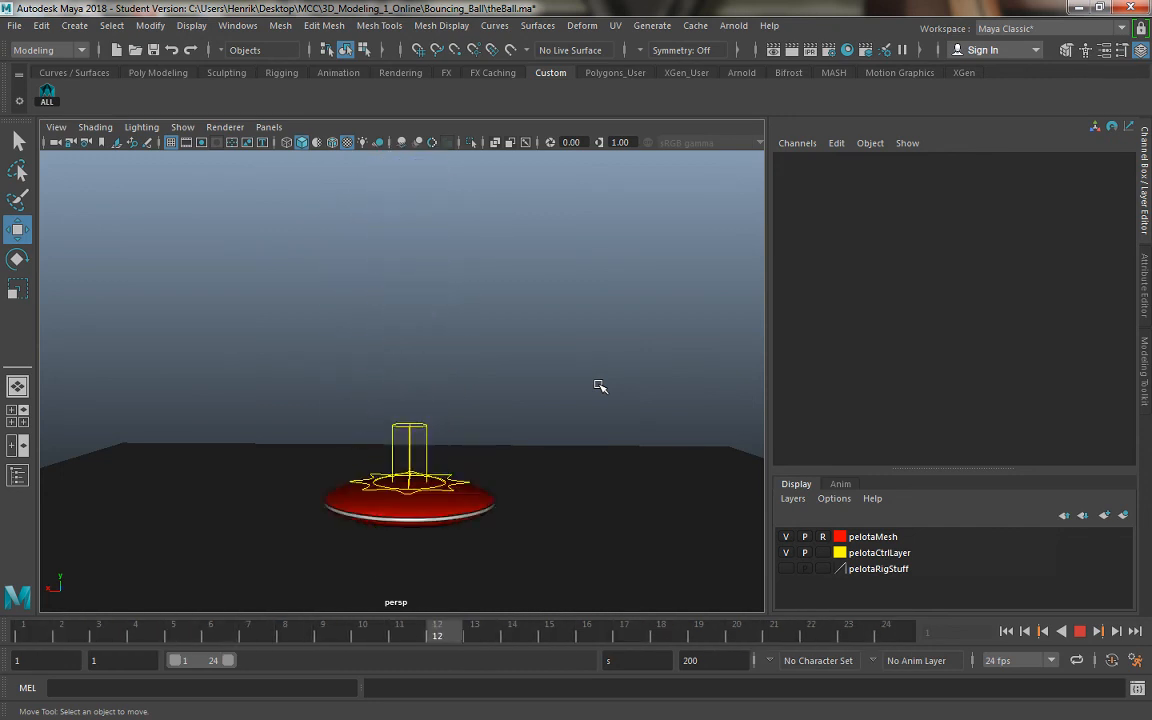
pyautogui.click(1080, 630)
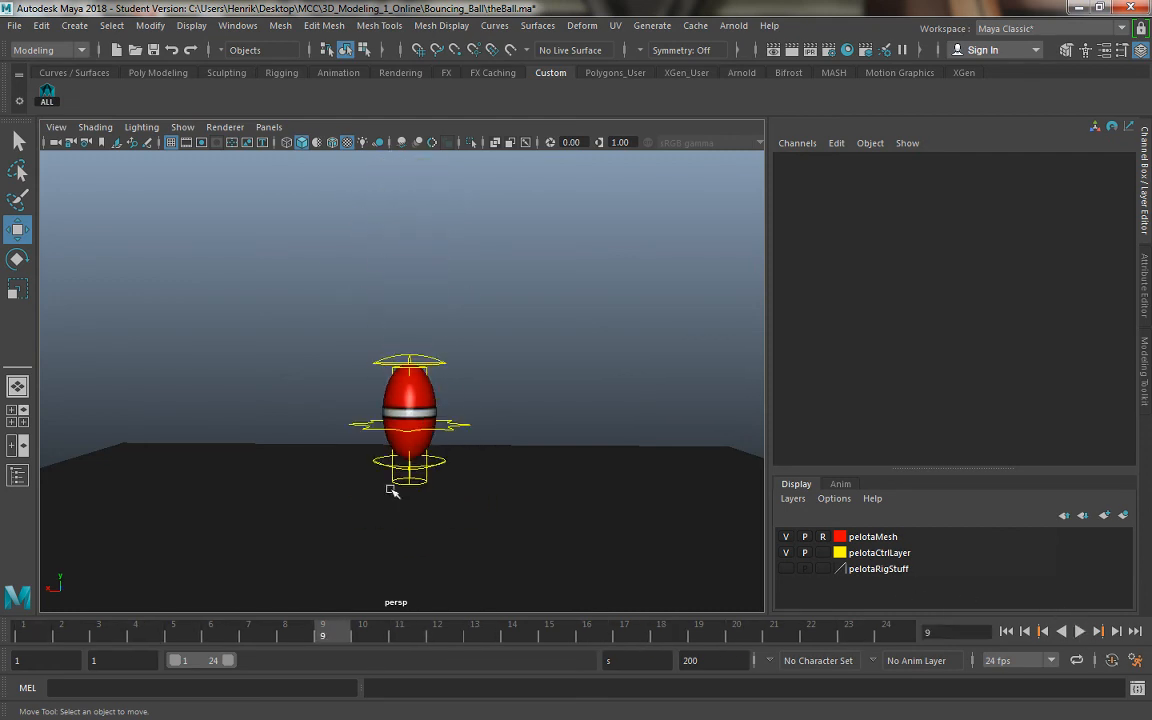
pyautogui.moveTo(88, 627); pyautogui.dragTo(437, 640)
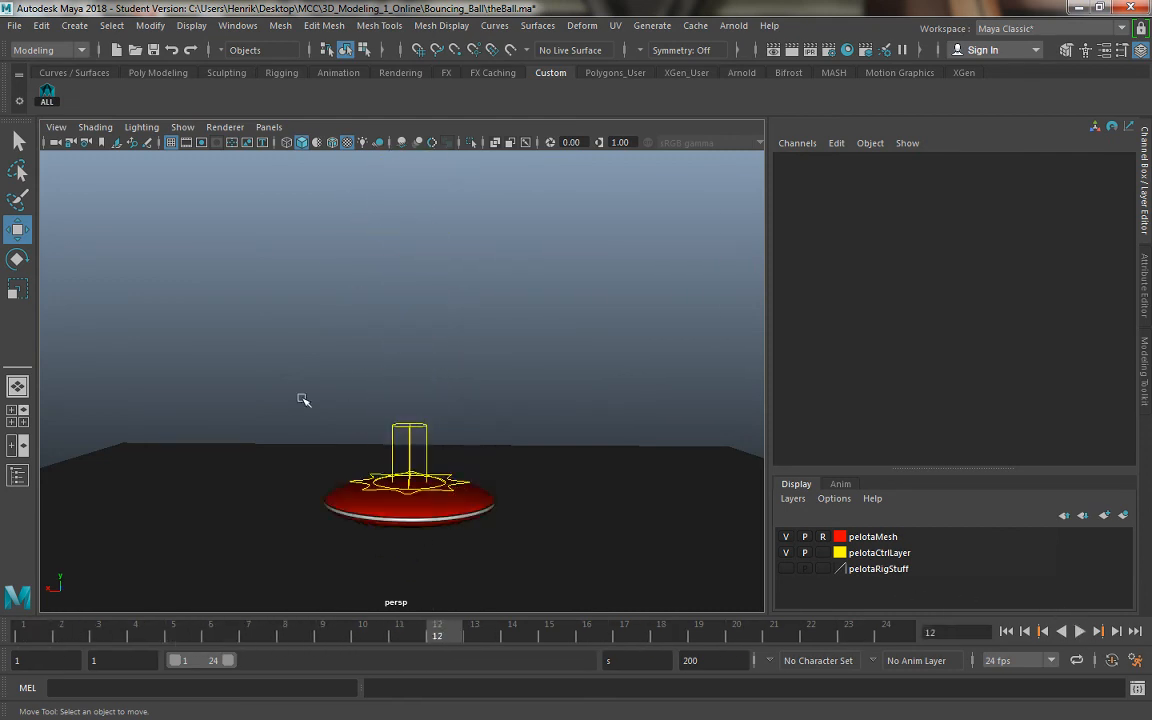
# Step: Stretch the ball at frame 16 by raising upControl to Translate Y 1, and key every control using the ALL set
pyautogui.click(46, 92)
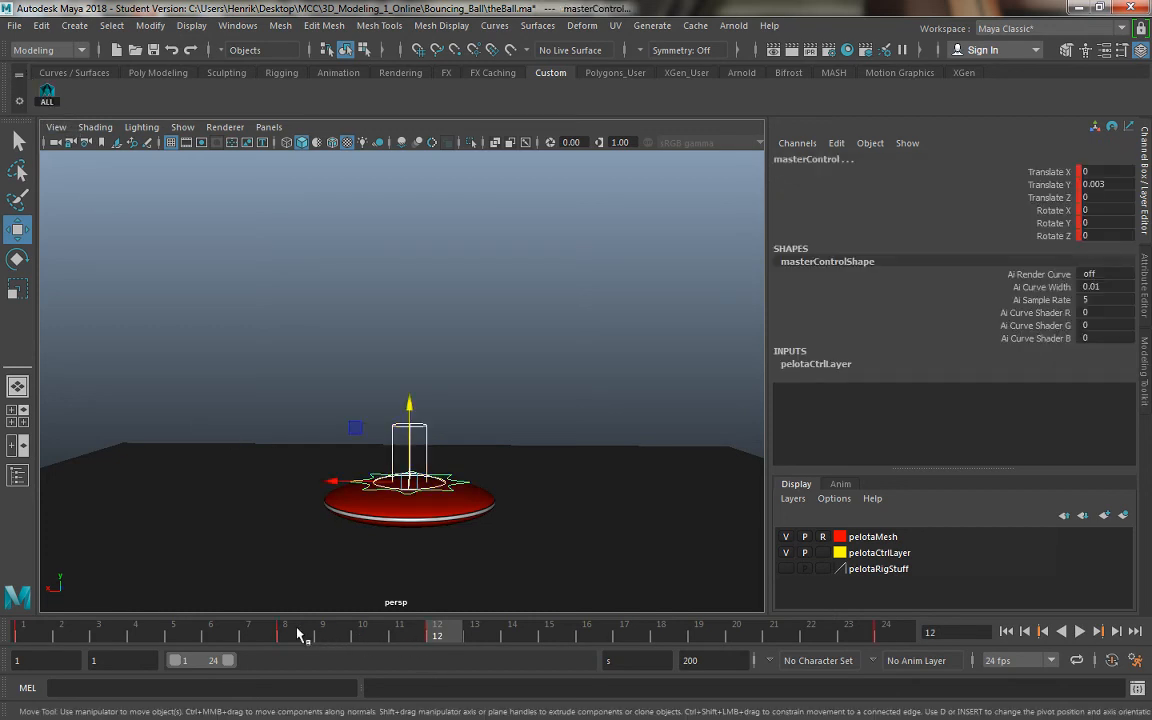
pyautogui.moveTo(440, 633); pyautogui.dragTo(586, 633)
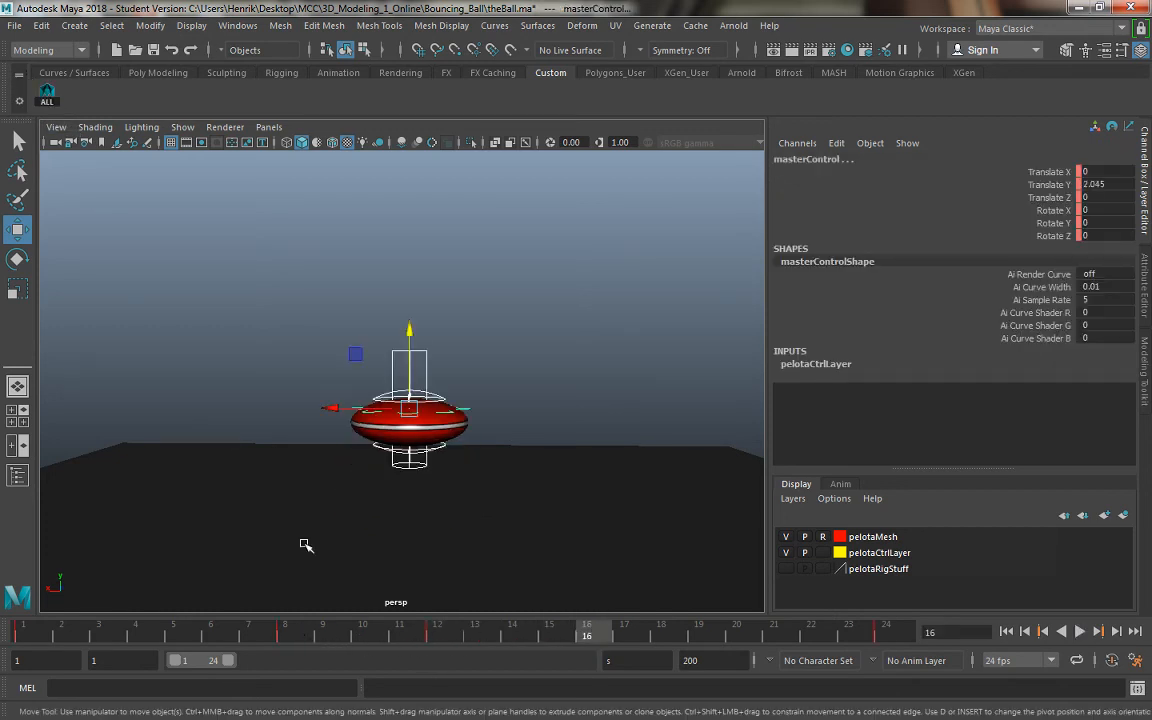
pyautogui.click(467, 345)
pyautogui.click(440, 396)
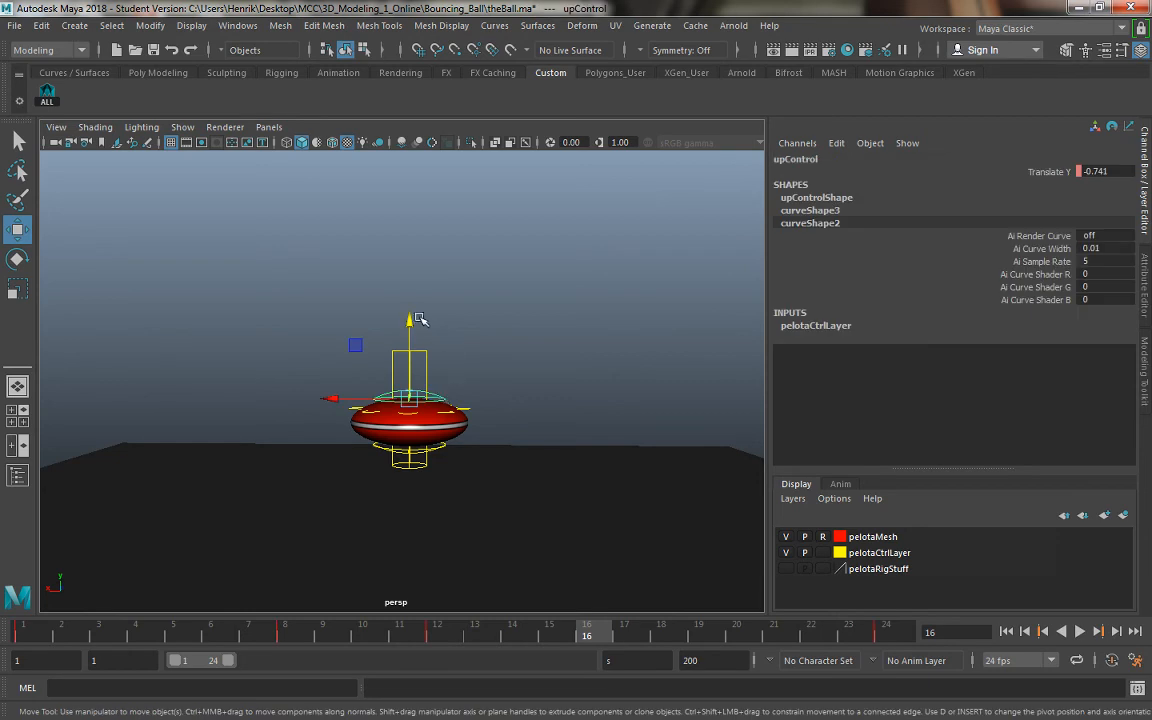
pyautogui.moveTo(409, 316); pyautogui.dragTo(405, 209)
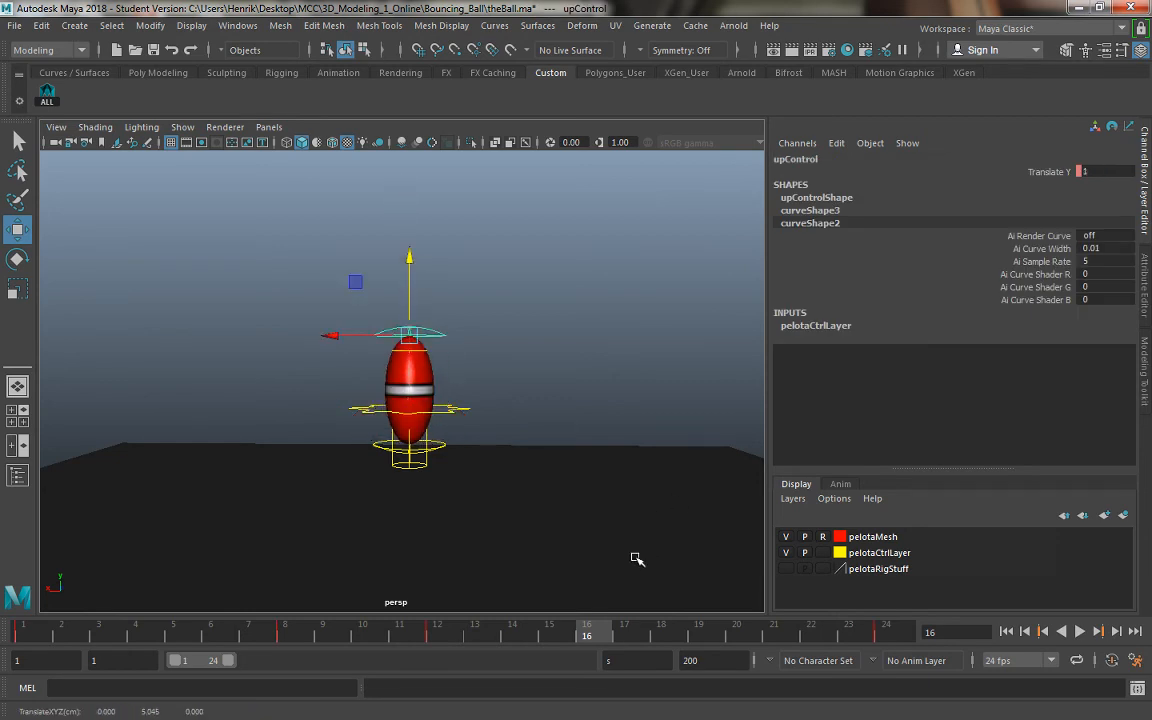
pyautogui.click(46, 94)
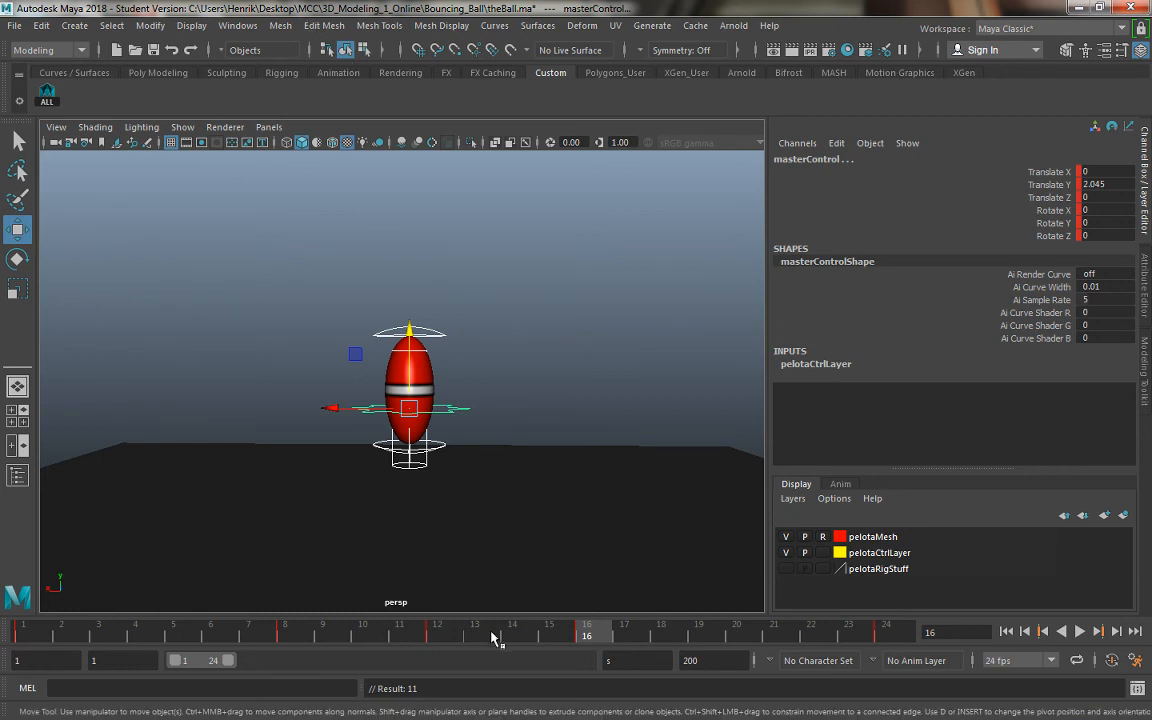
# Step: Play the bounce with the rebound stretch in the perspective view, return to frame 1, play it again and stop
pyautogui.hotkey('alt', 'v')
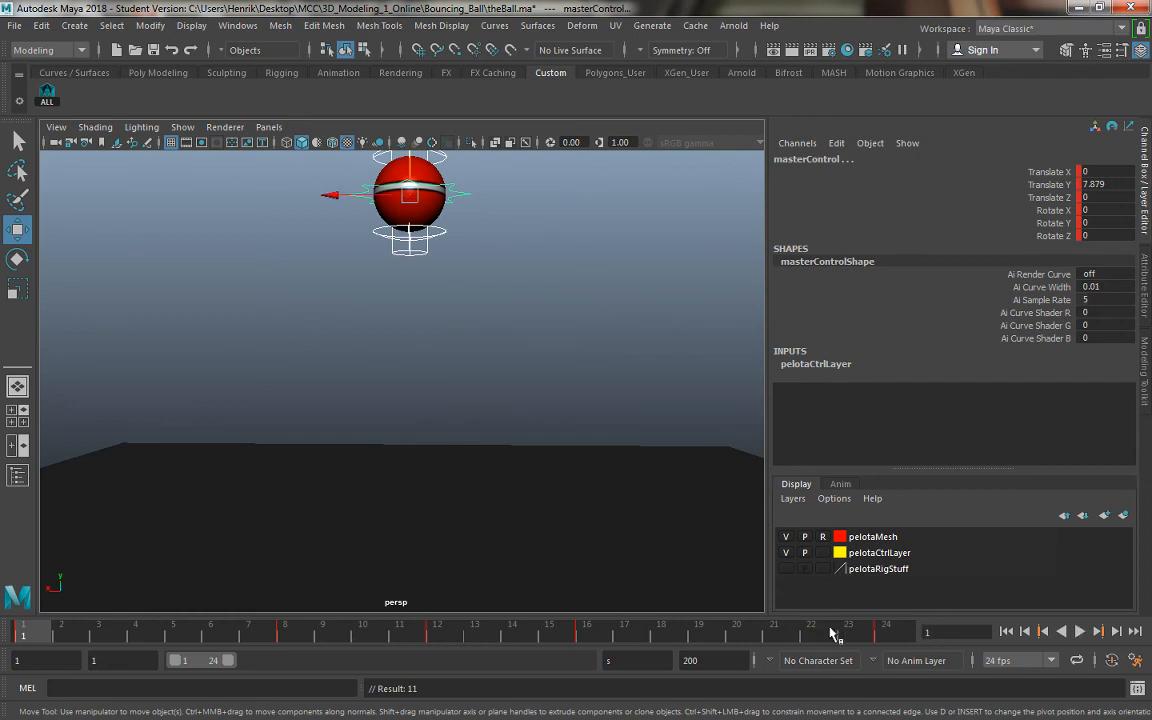
pyautogui.click(1078, 631)
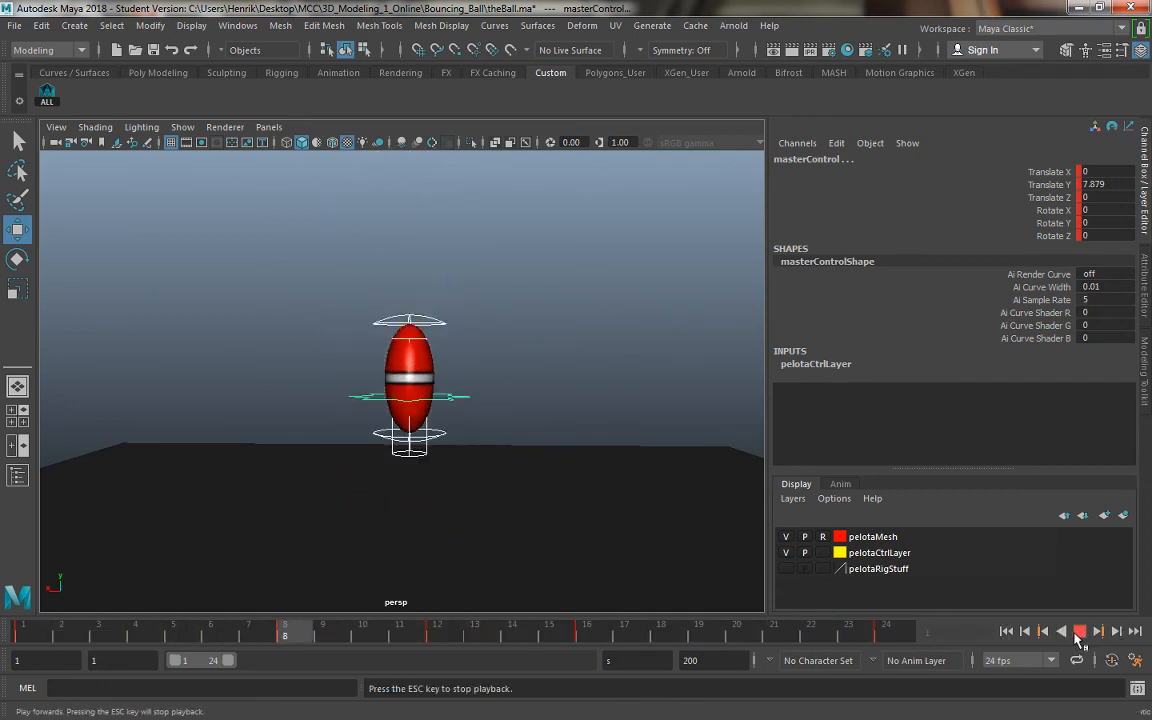
pyautogui.click(1078, 631)
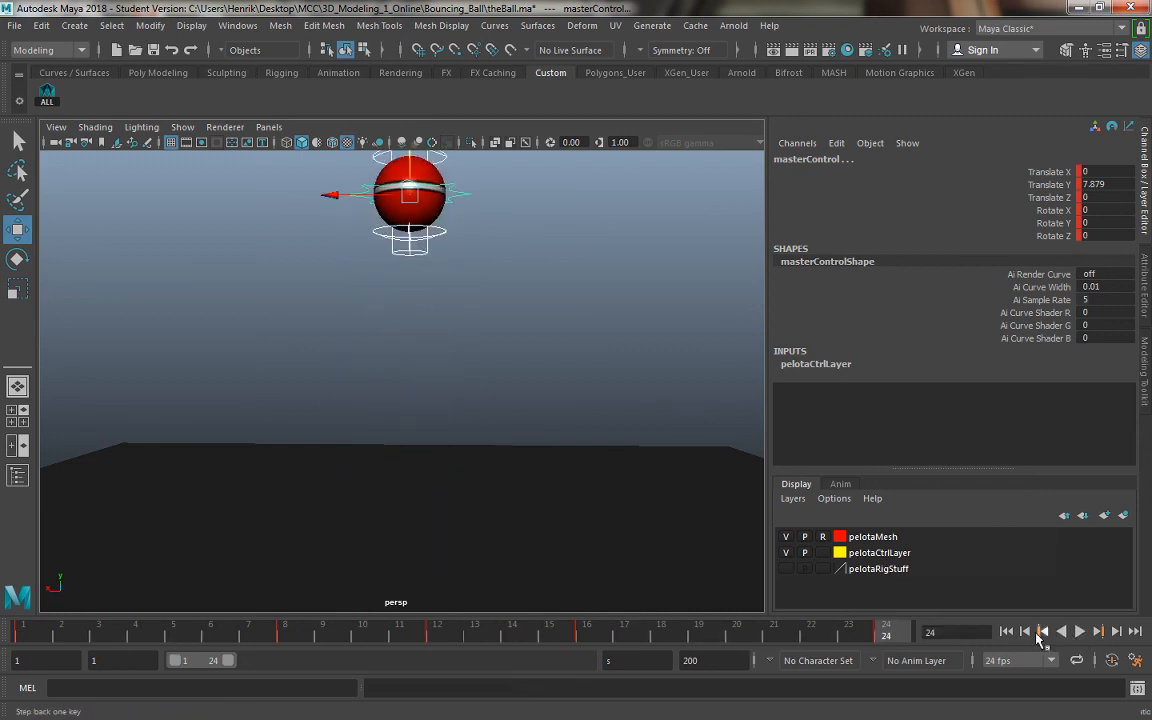
pyautogui.click(30, 632)
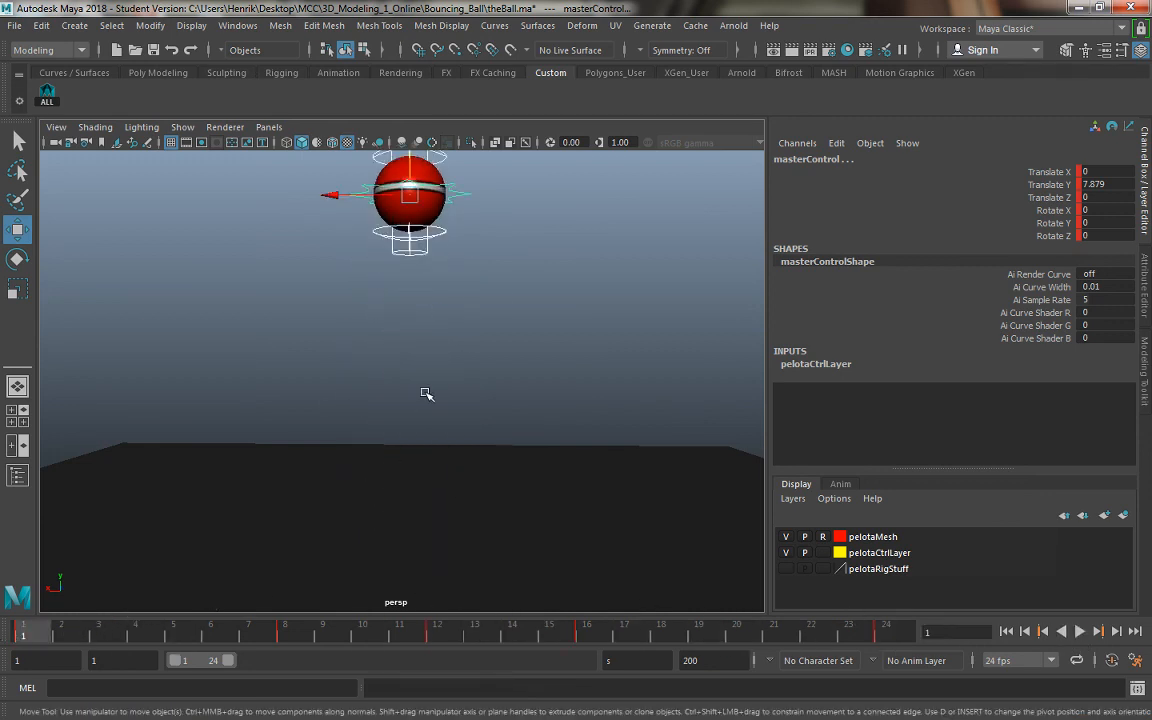
pyautogui.keyDown('alt'); pyautogui.moveTo(422, 417); pyautogui.dragTo(398, 384); pyautogui.keyUp('alt')
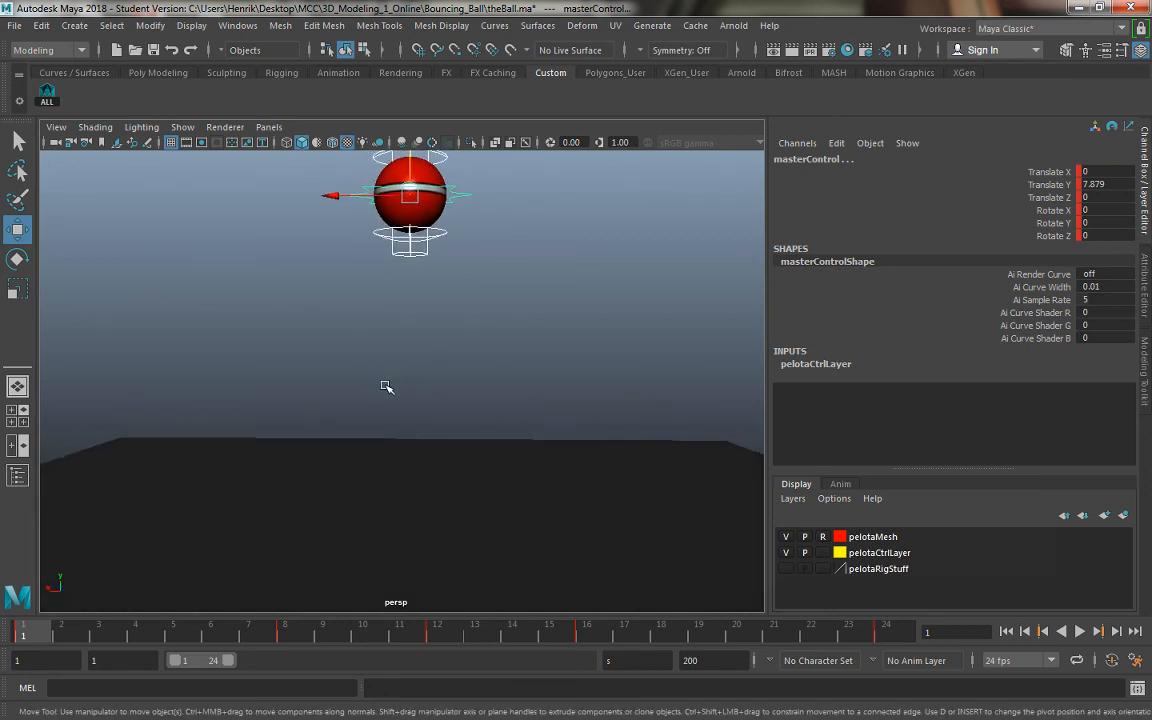
pyautogui.click(1079, 631)
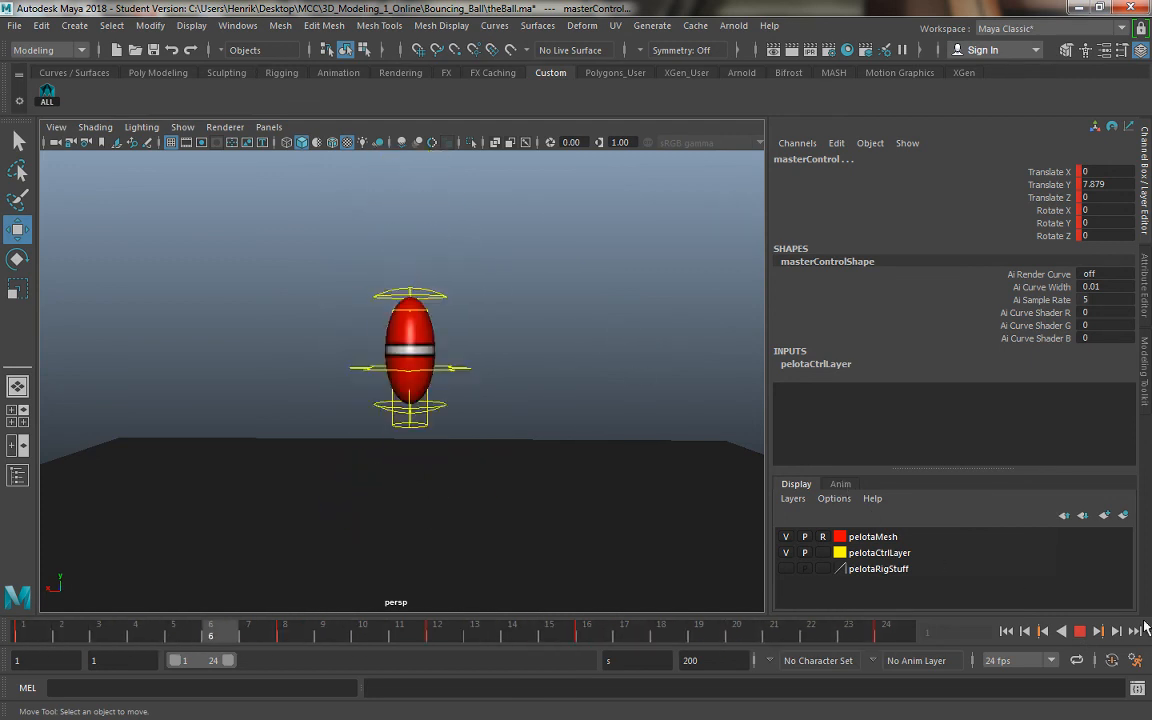
pyautogui.click(1081, 635)
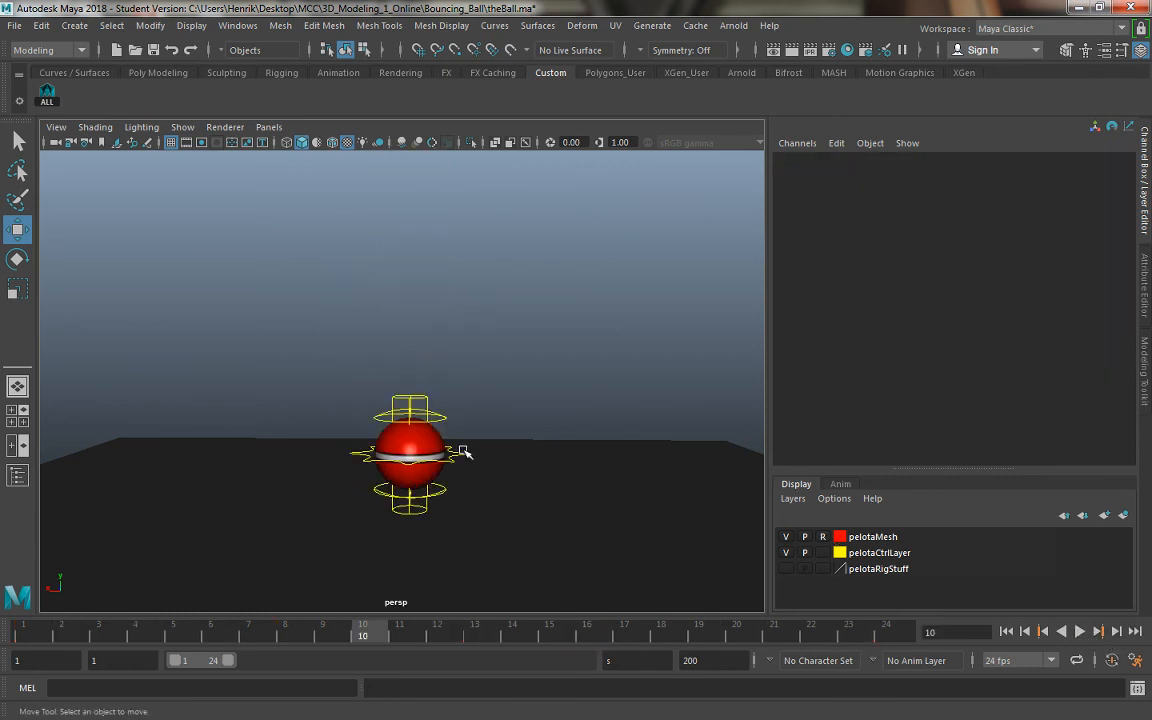
pyautogui.keyDown('alt'); pyautogui.moveTo(465, 453); pyautogui.dragTo(515, 476); pyautogui.keyUp('alt')
pyautogui.press('q')
pyautogui.hotkey('ctrl', 'shift', 's')
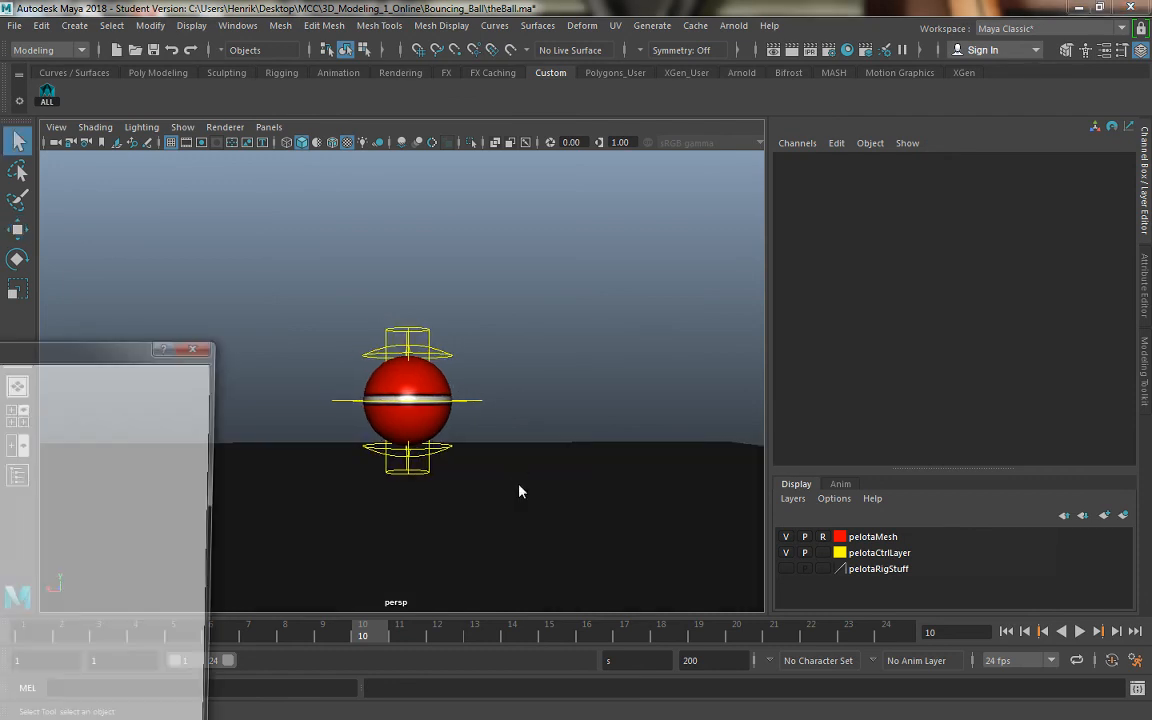
pyautogui.moveTo(121, 348); pyautogui.dragTo(720, 165)
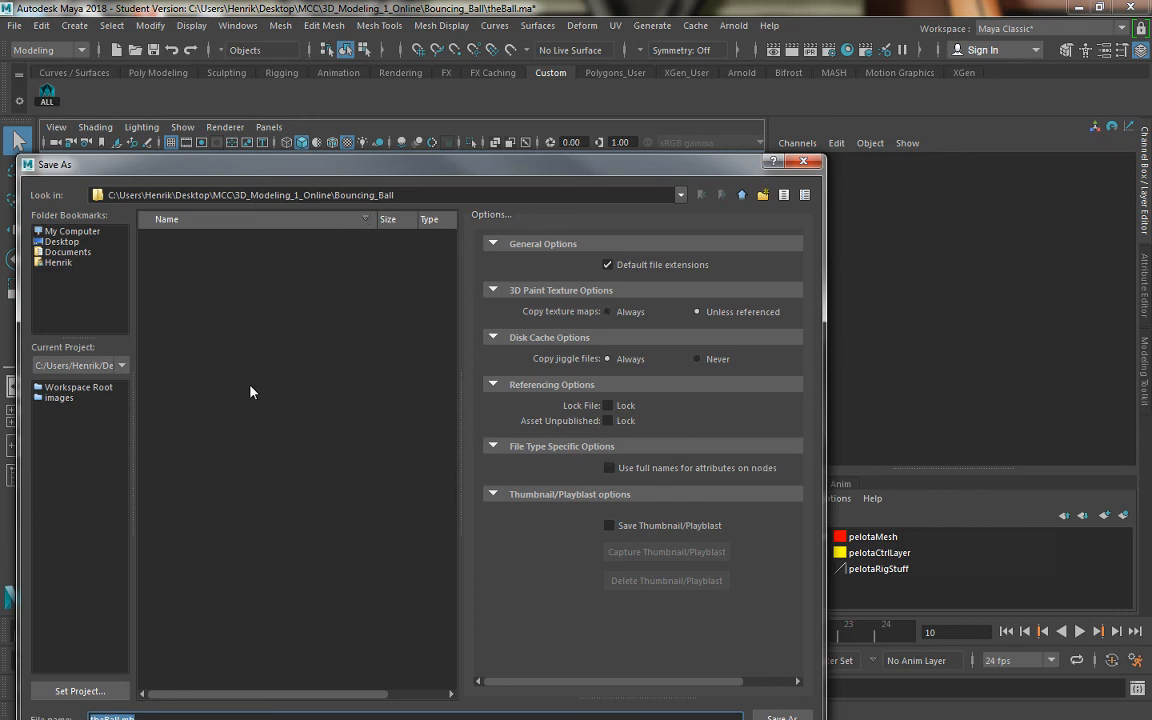
pyautogui.moveTo(373, 172); pyautogui.dragTo(411, 86)
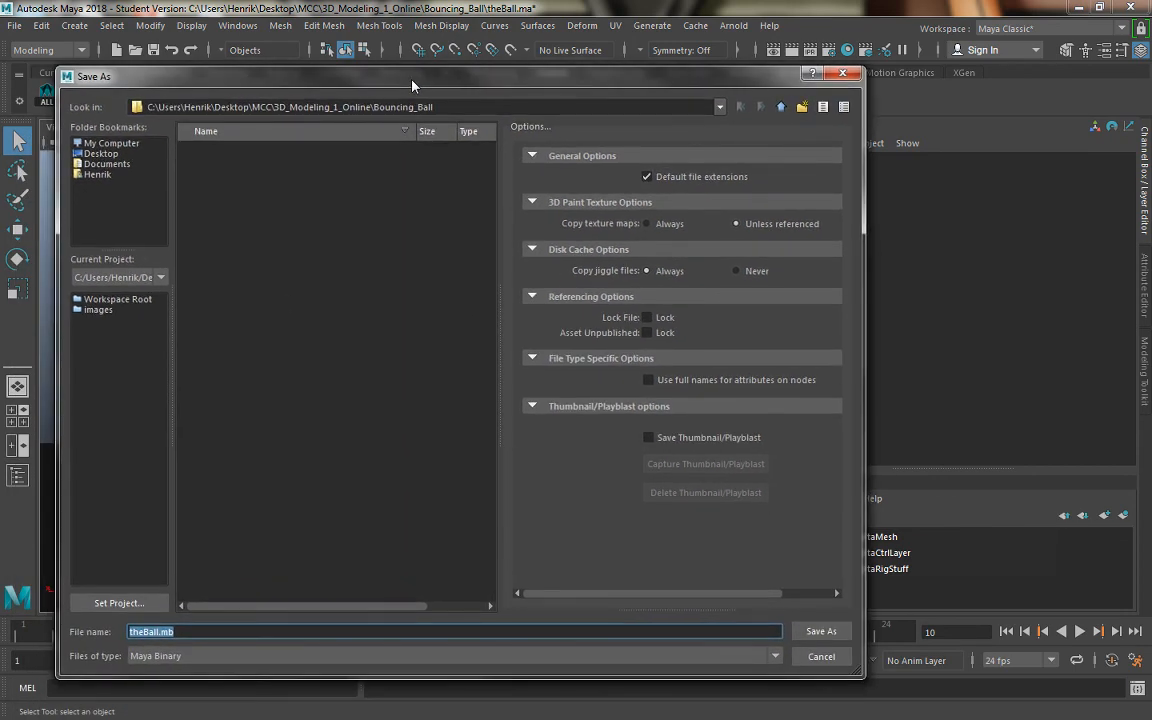
pyautogui.click(834, 658)
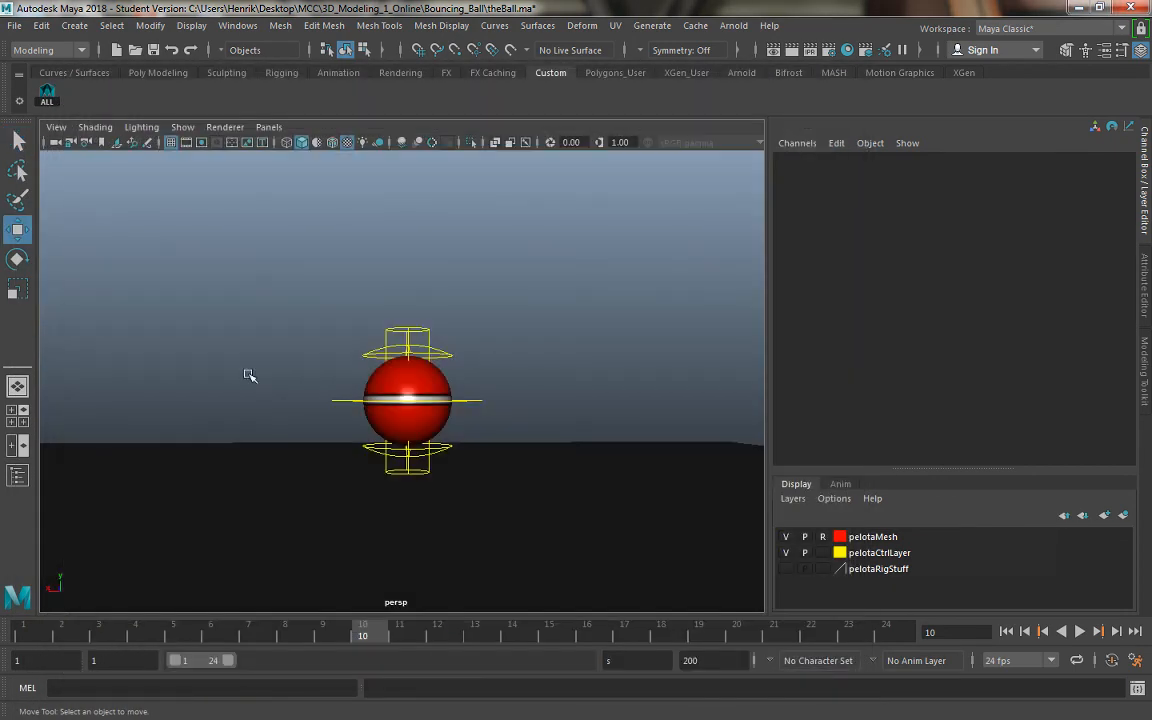